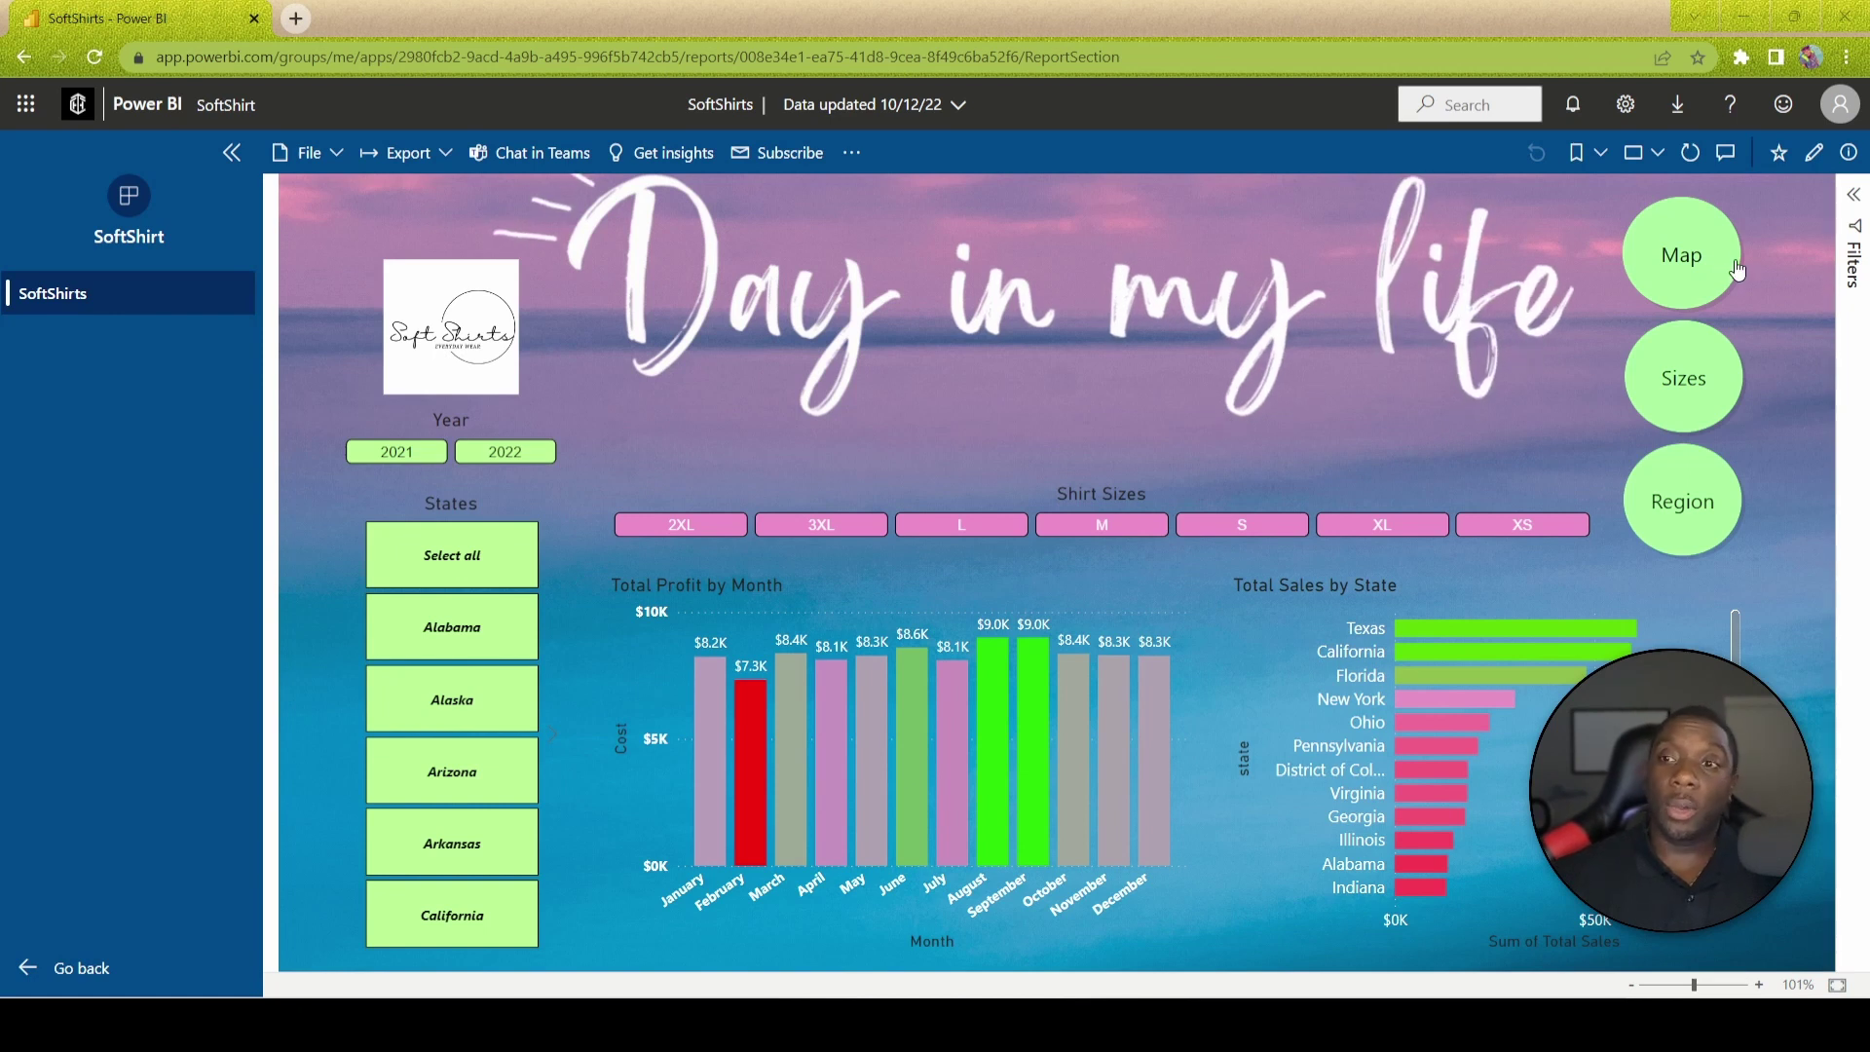
# Swap the right-hand visual between map, sizes pie and state chart using the Map, Sizes and Region buttons.
pyautogui.click(1681, 261)
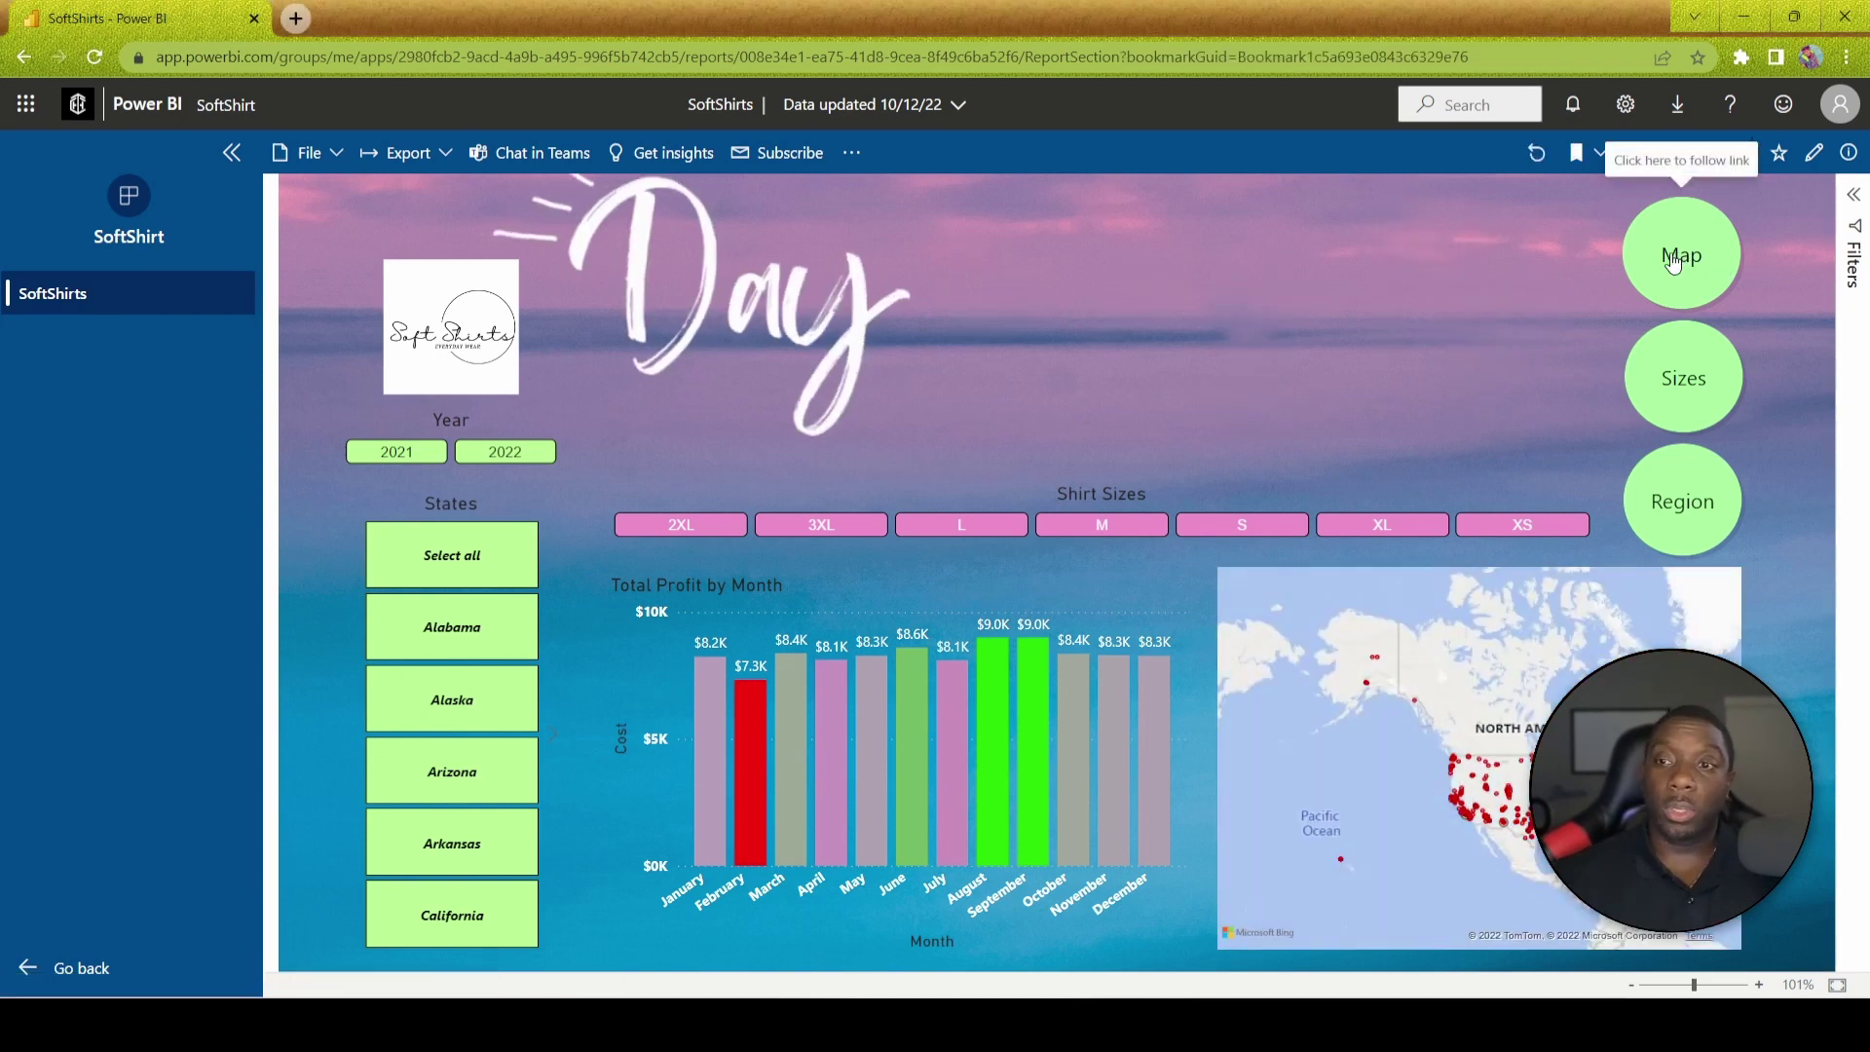
pyautogui.click(1684, 392)
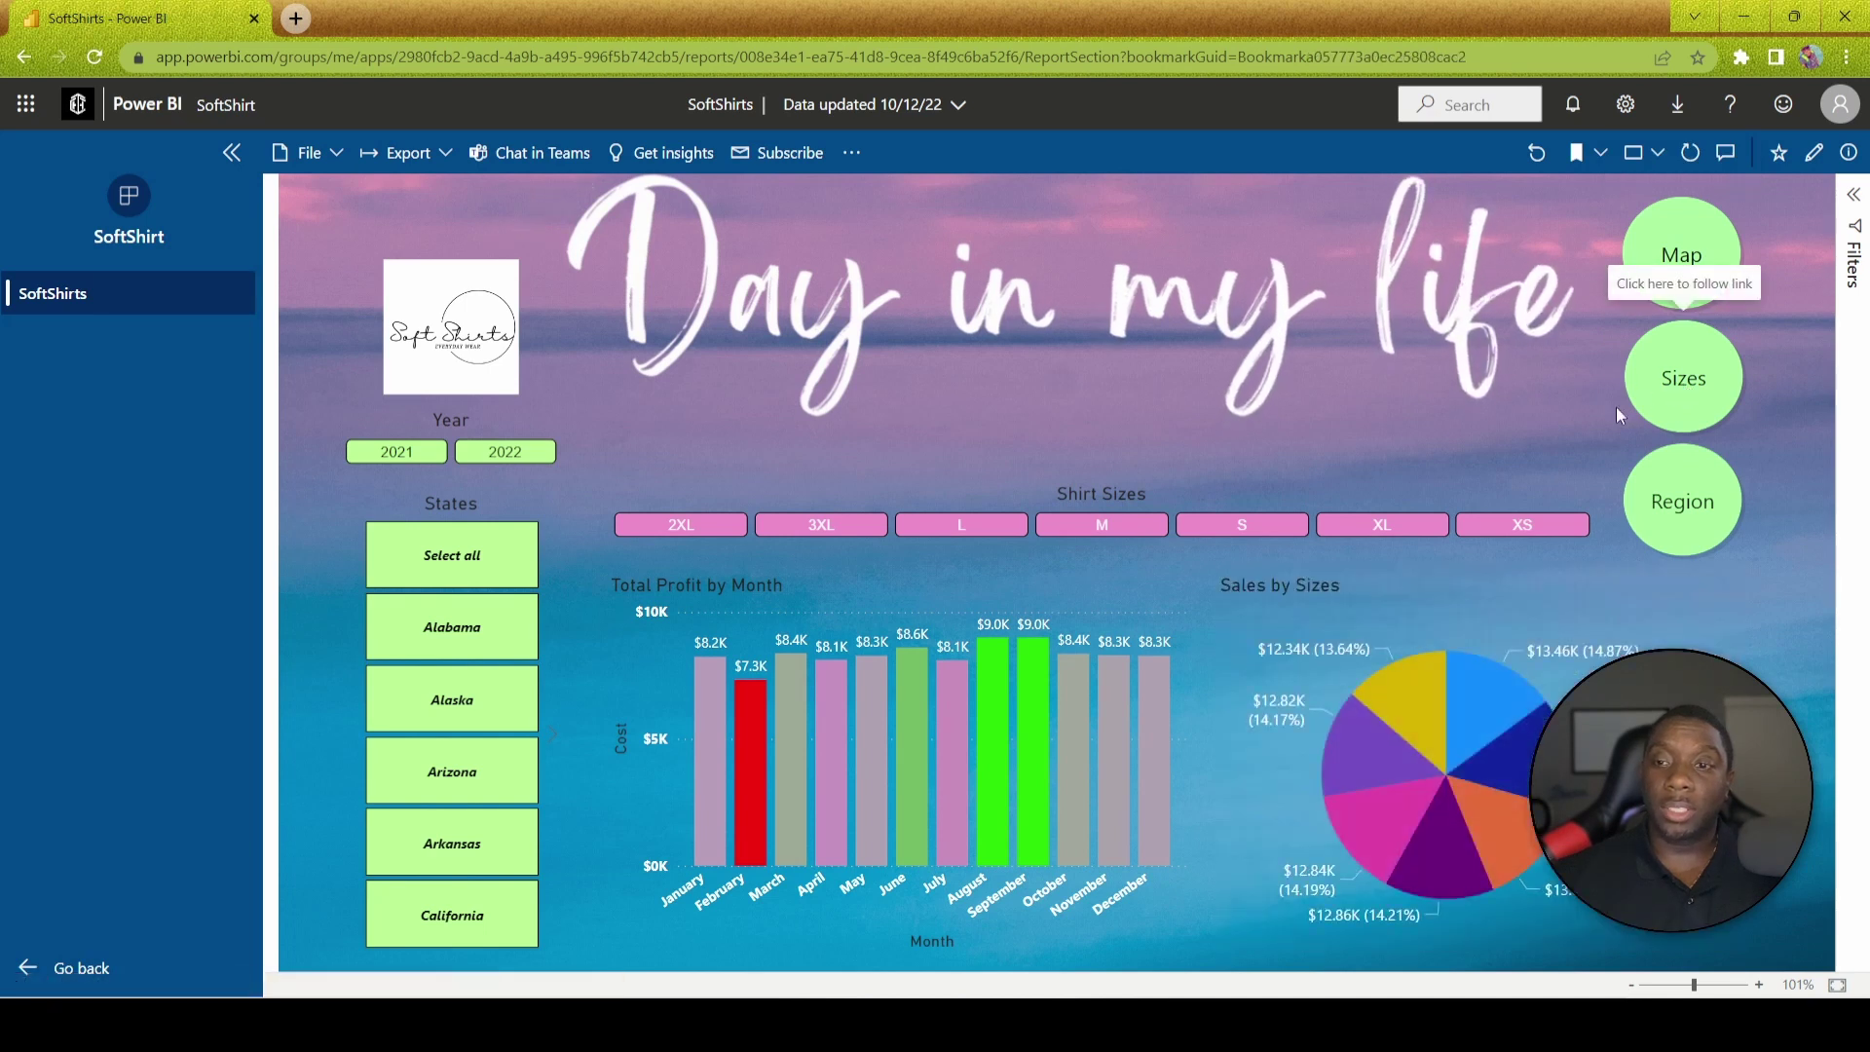
pyautogui.click(1667, 501)
pyautogui.click(1681, 384)
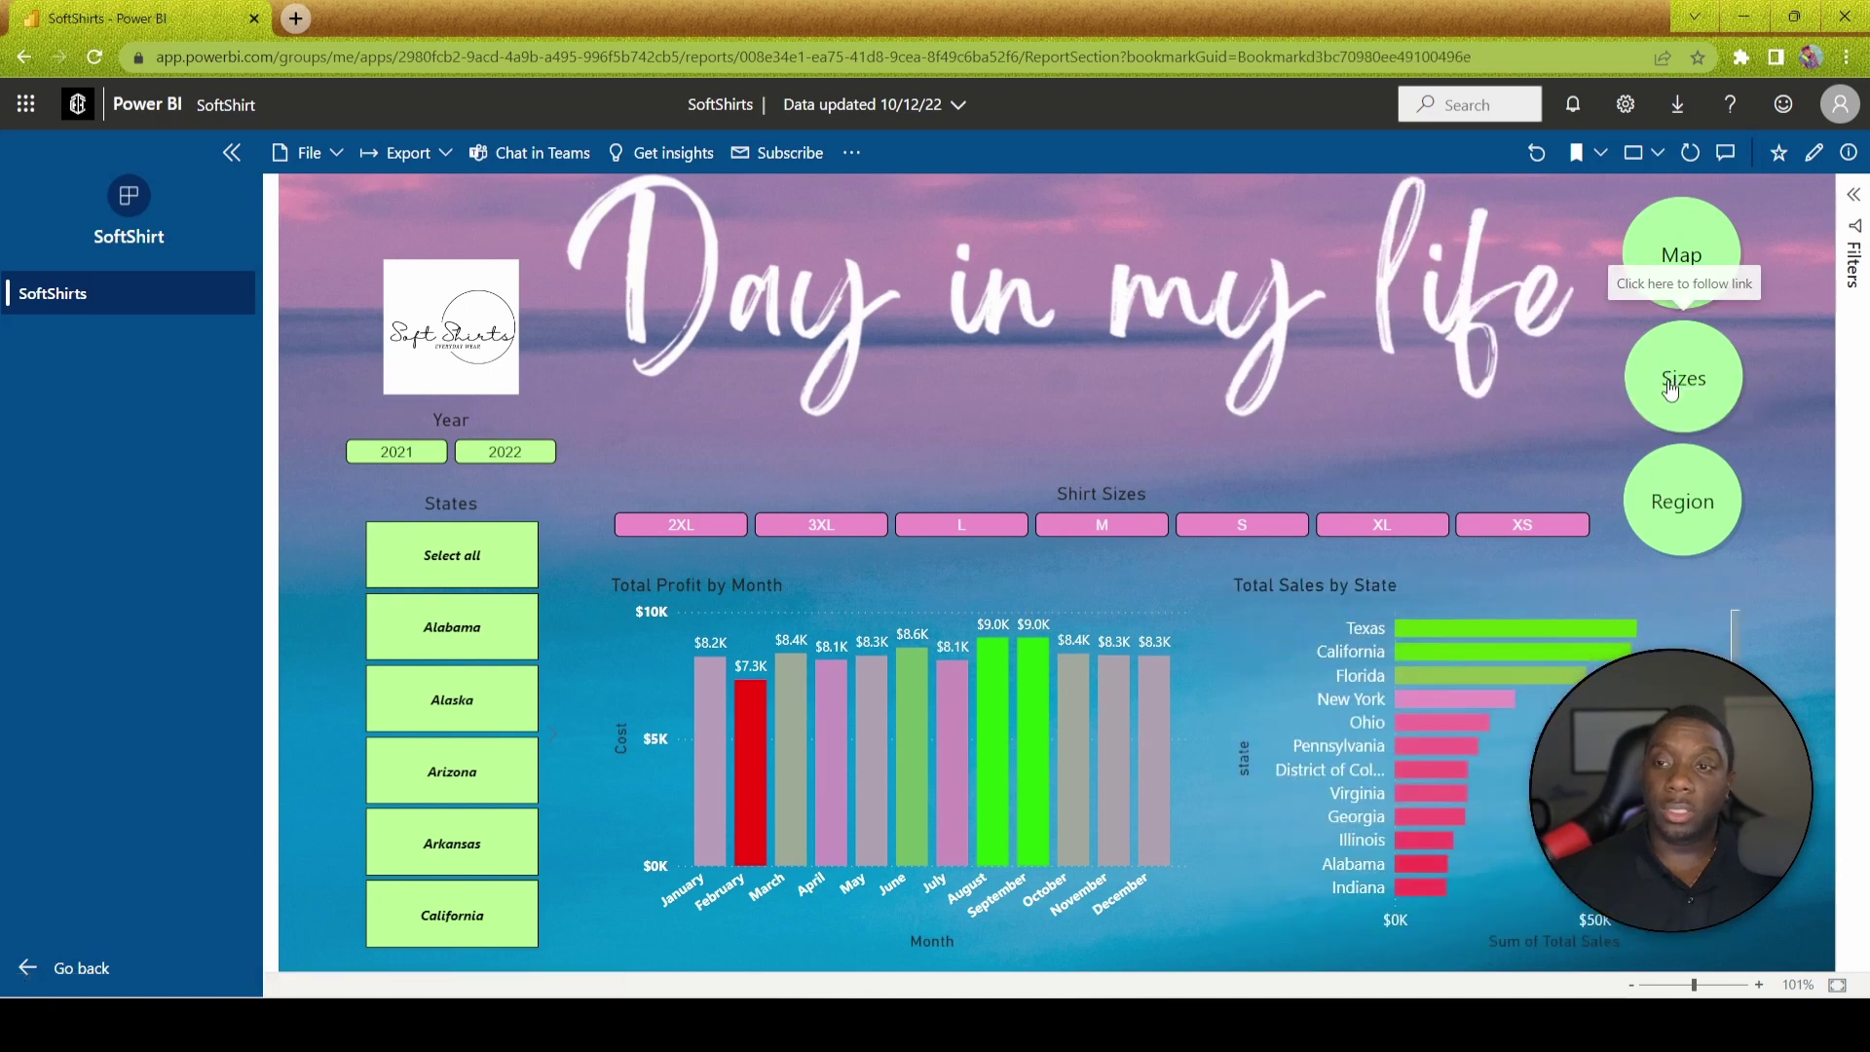
pyautogui.click(1682, 254)
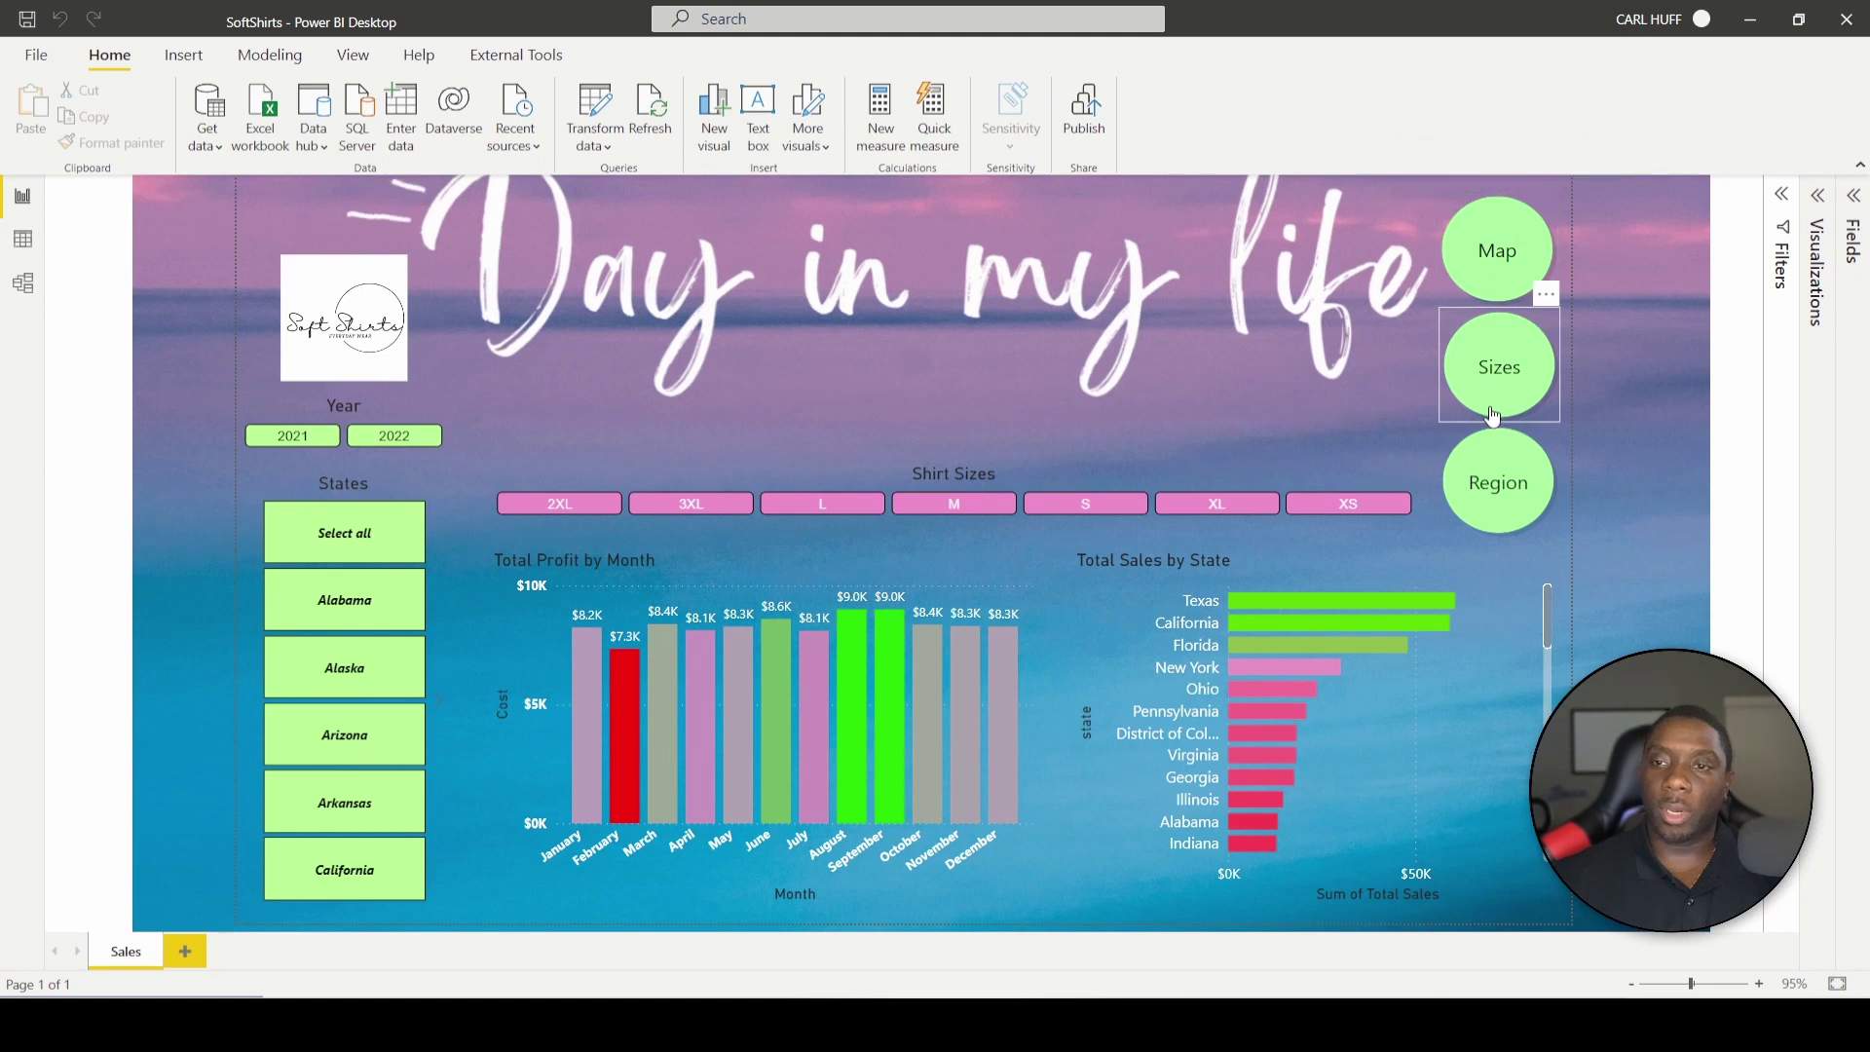
# Select the Map button and look through the Insert ribbon's shapes list without adding one.
pyautogui.click(1491, 247)
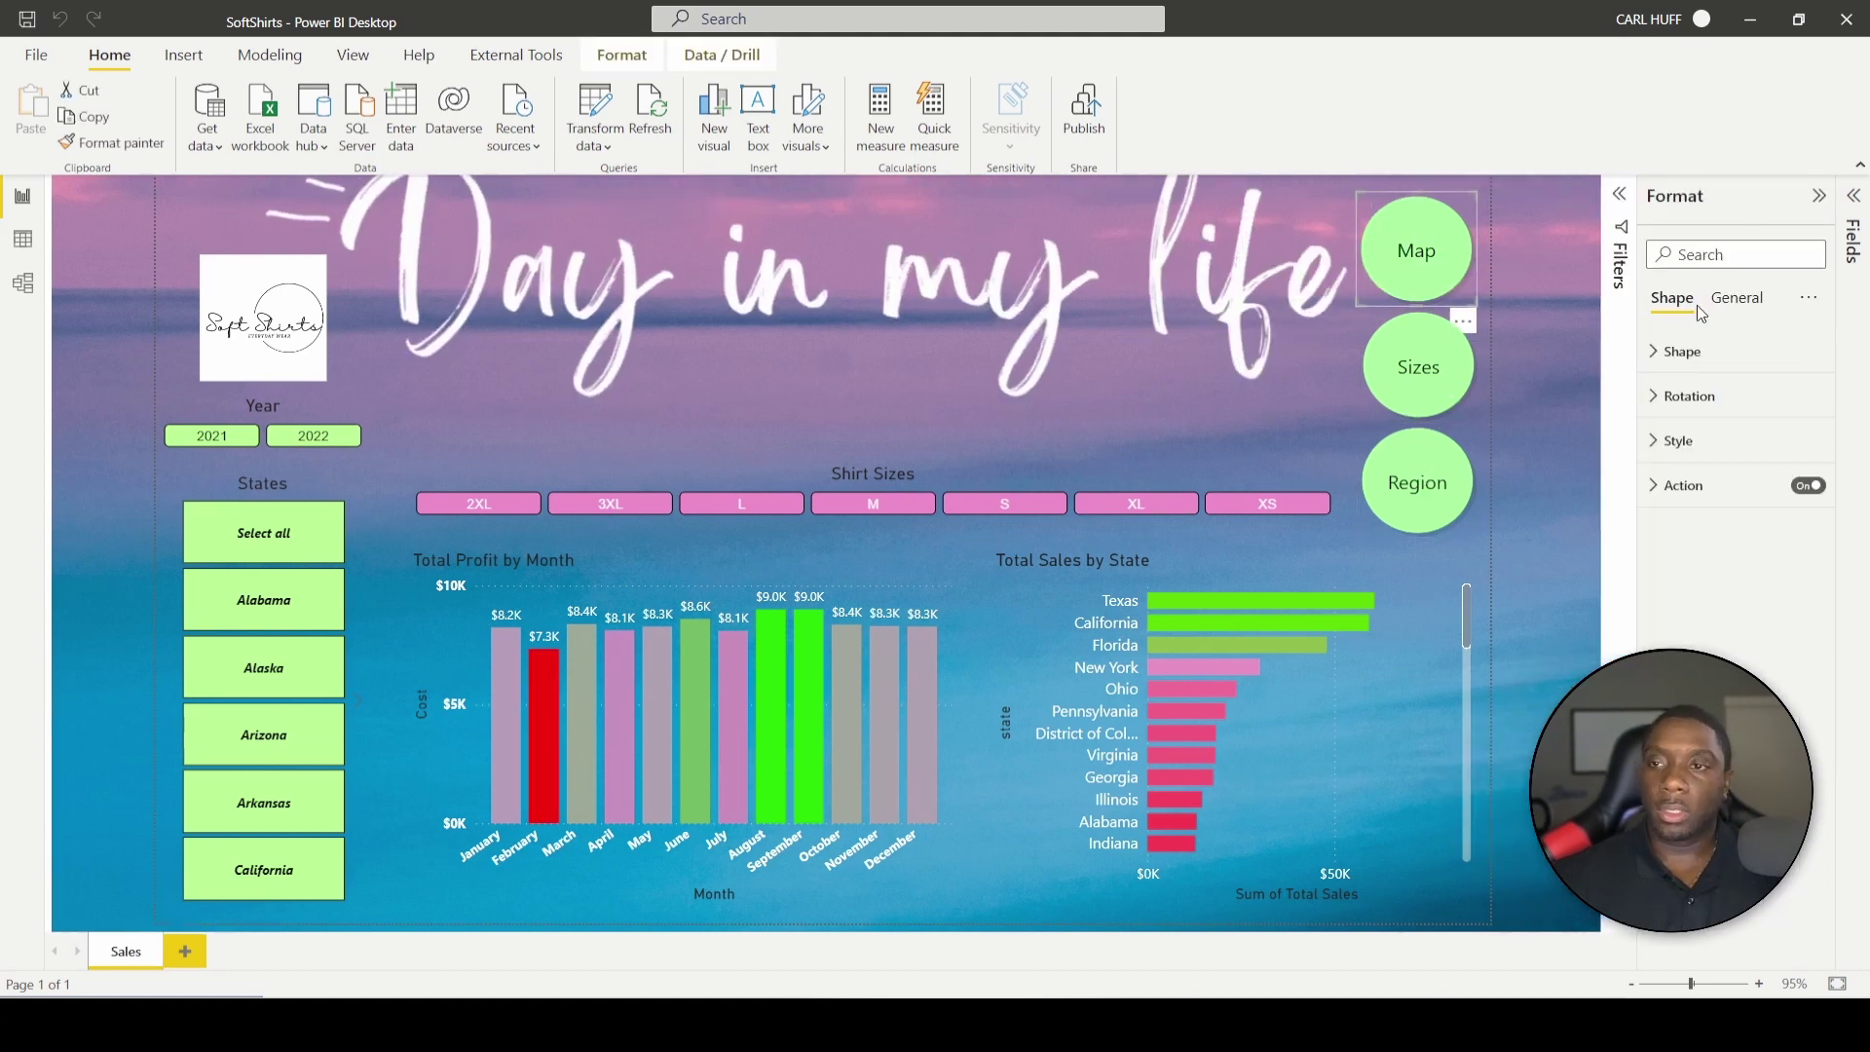
pyautogui.click(617, 54)
pyautogui.scroll(5, 665, 84)
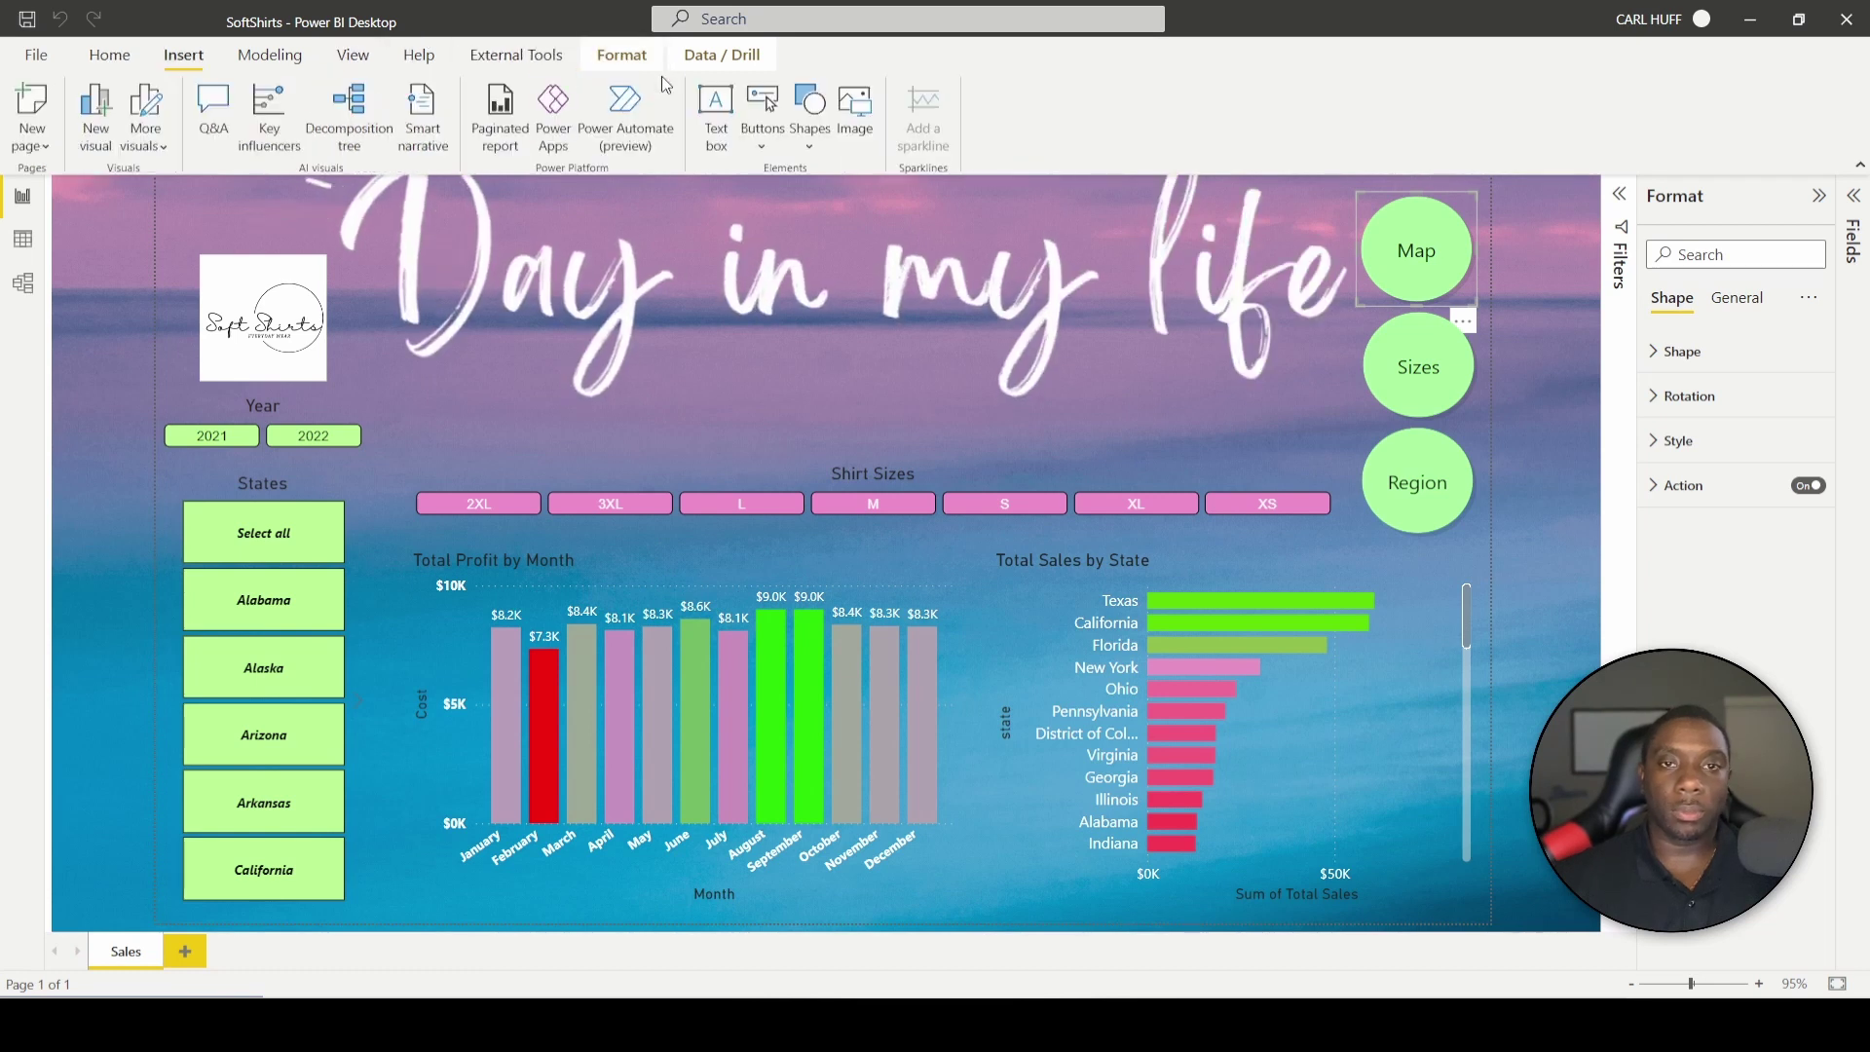
pyautogui.click(811, 137)
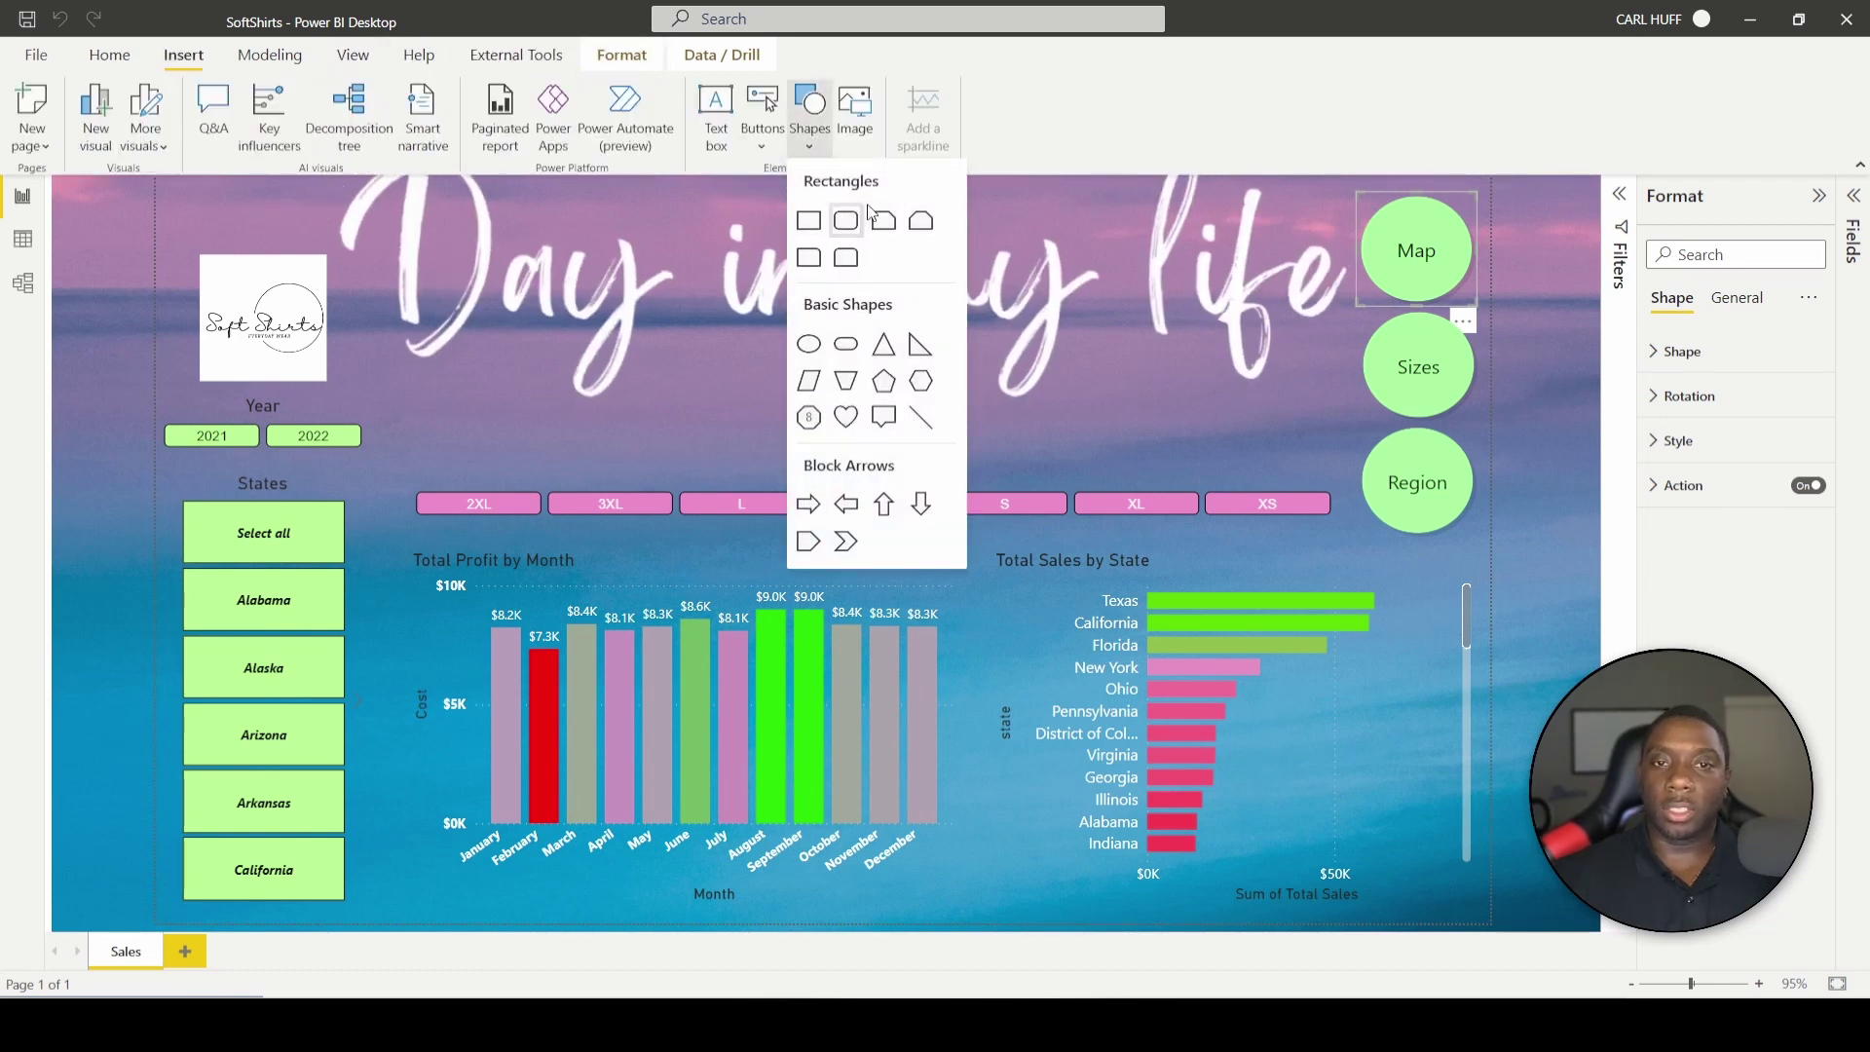
pyautogui.click(1113, 386)
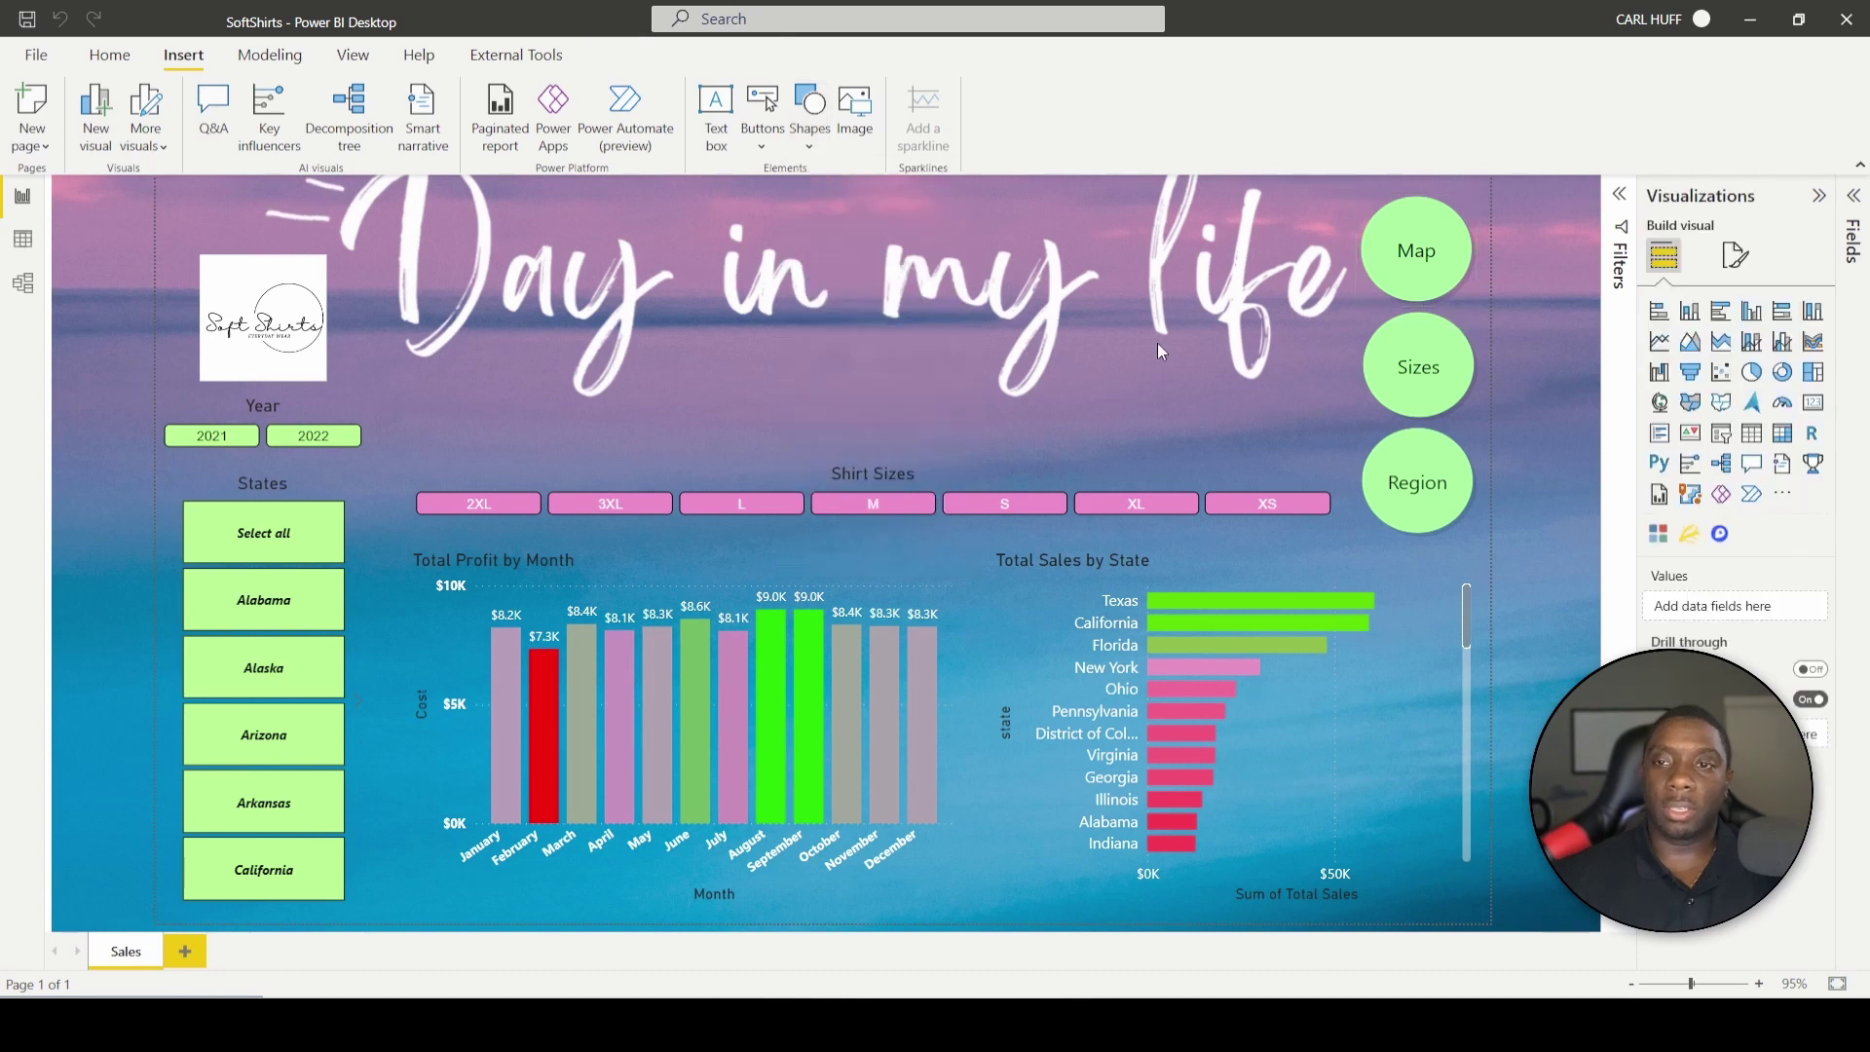
pyautogui.click(1398, 273)
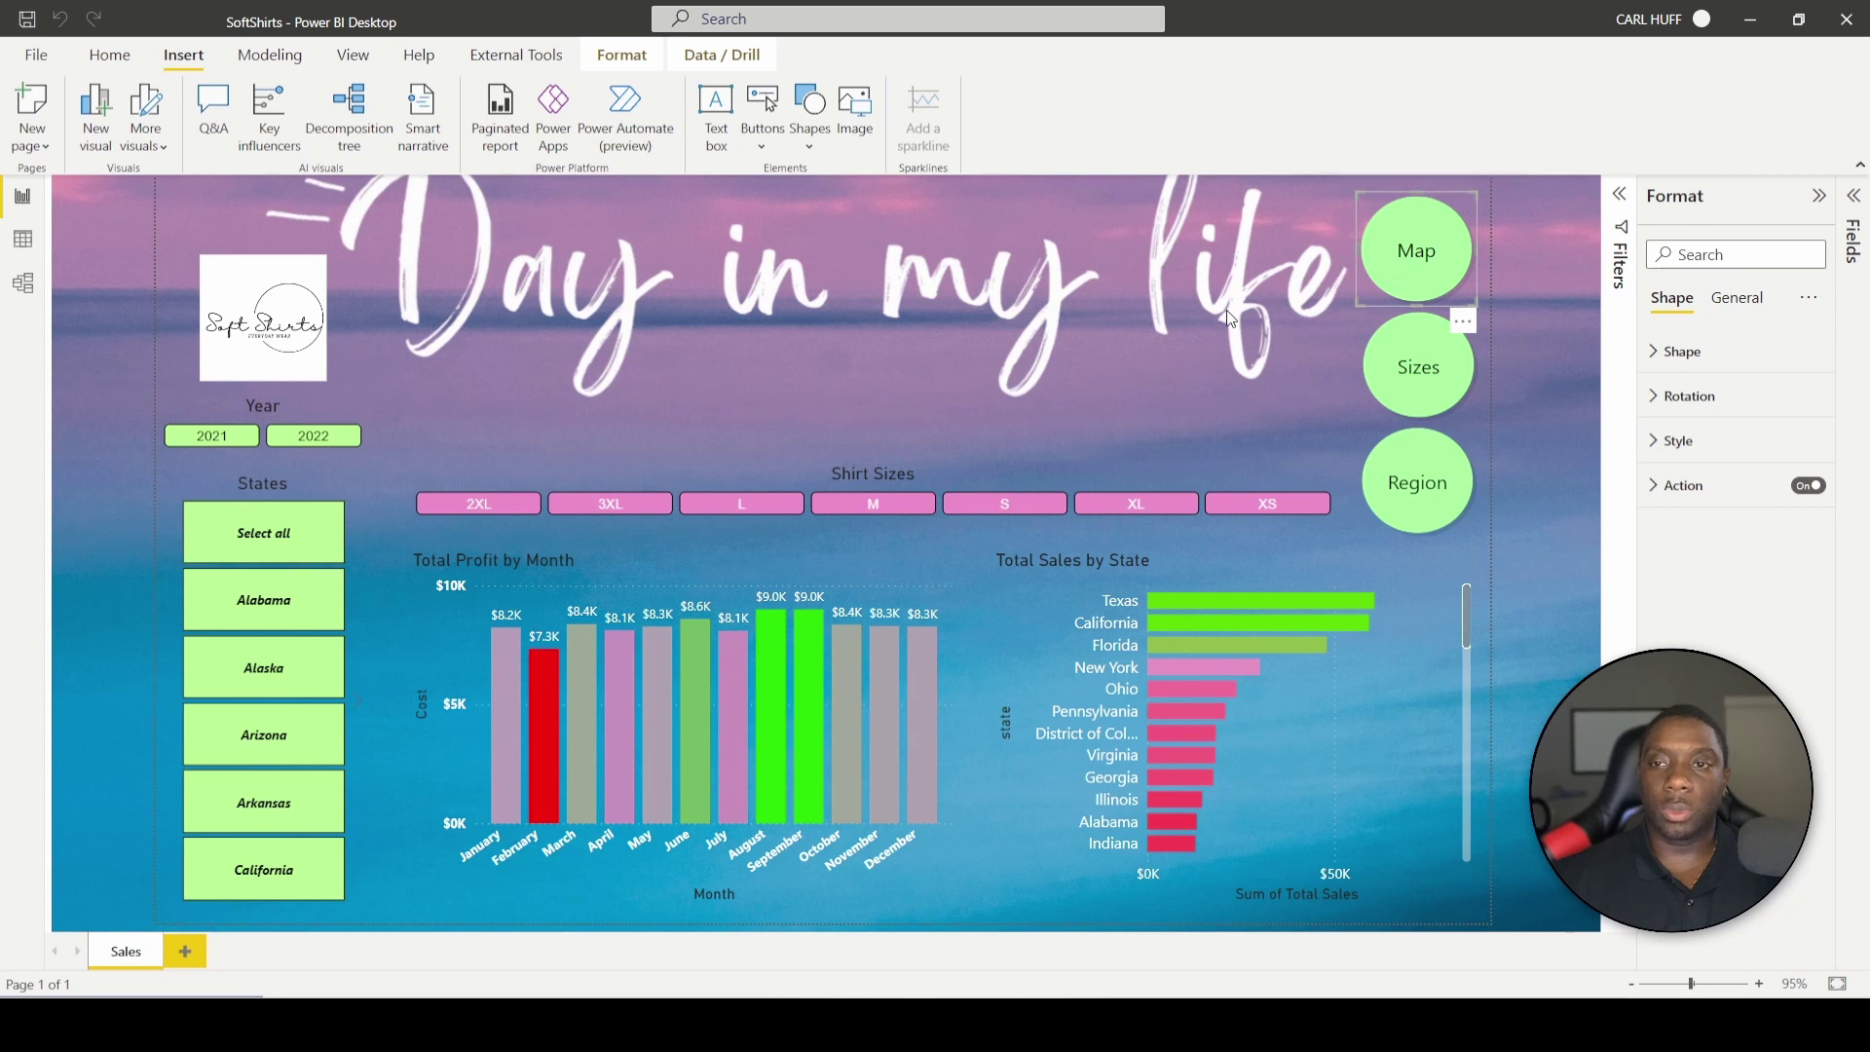
pyautogui.click(1396, 269)
pyautogui.click(1415, 253)
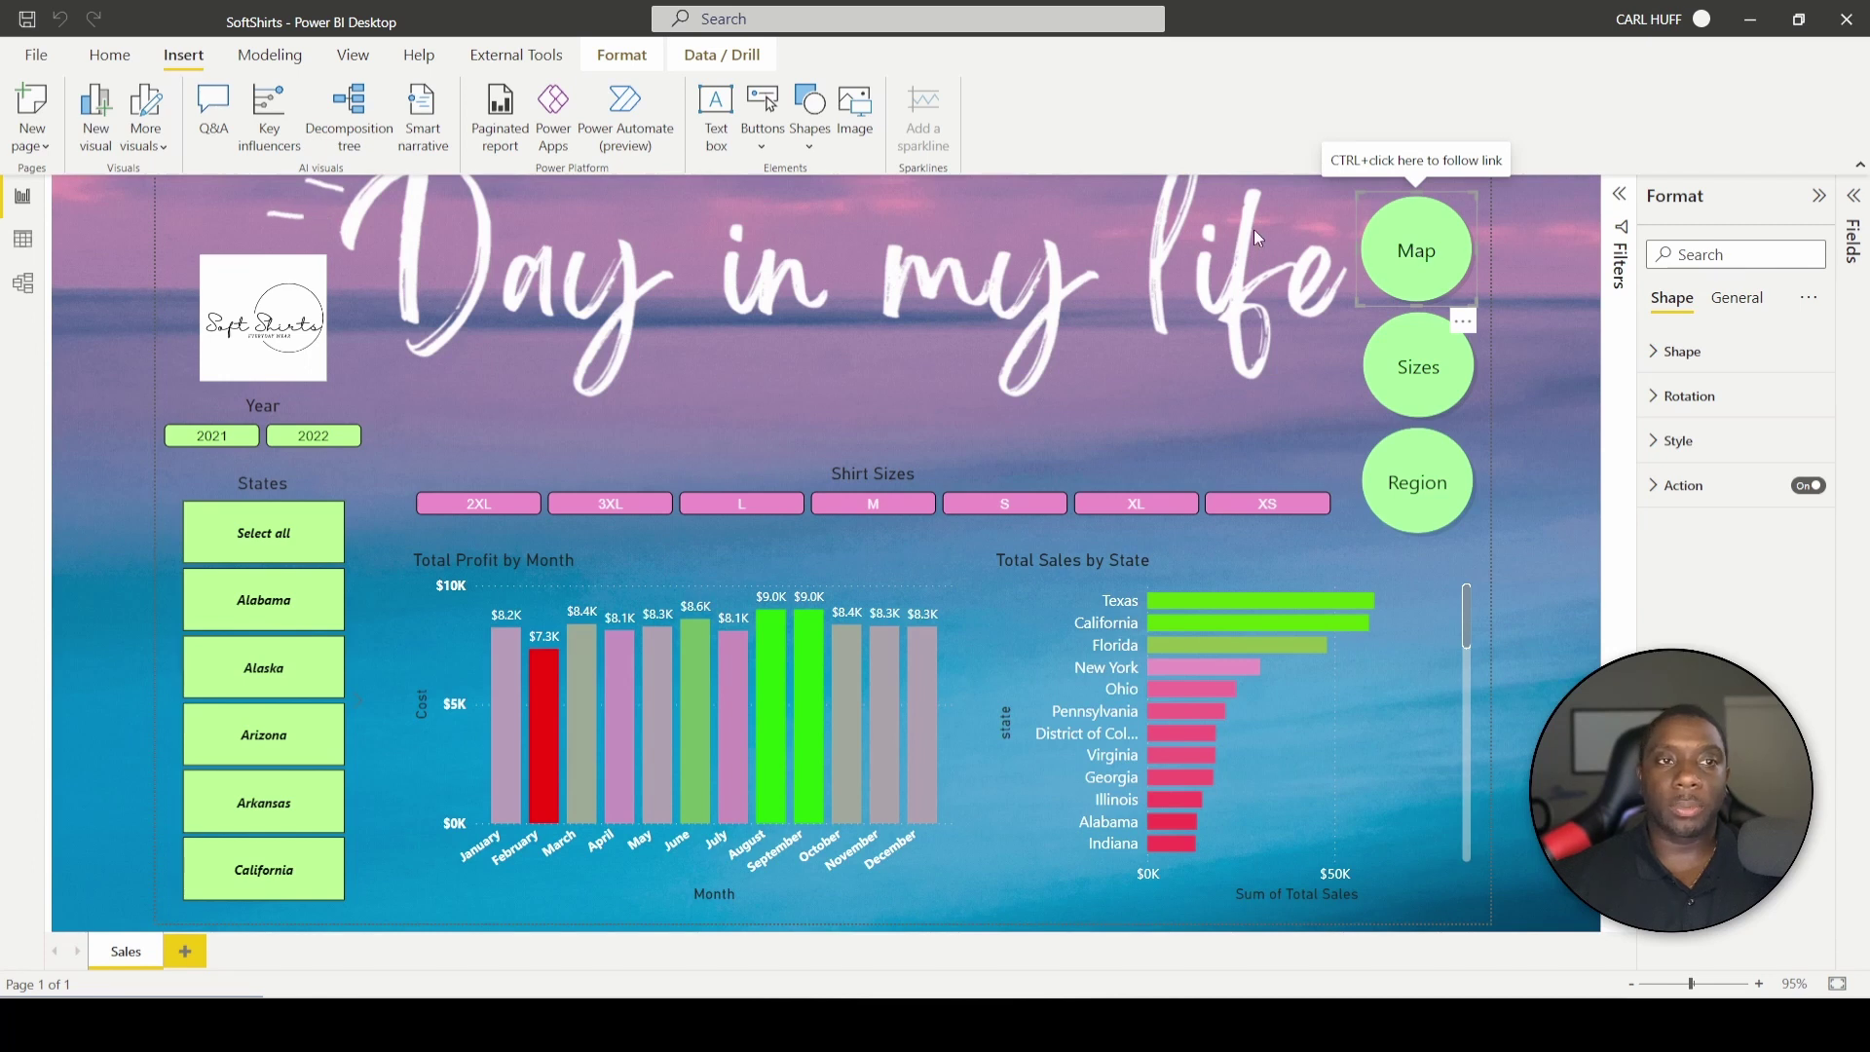
# Browse the Format, Home, Insert and Modeling ribbons, ending on the View ribbon.
pyautogui.click(623, 56)
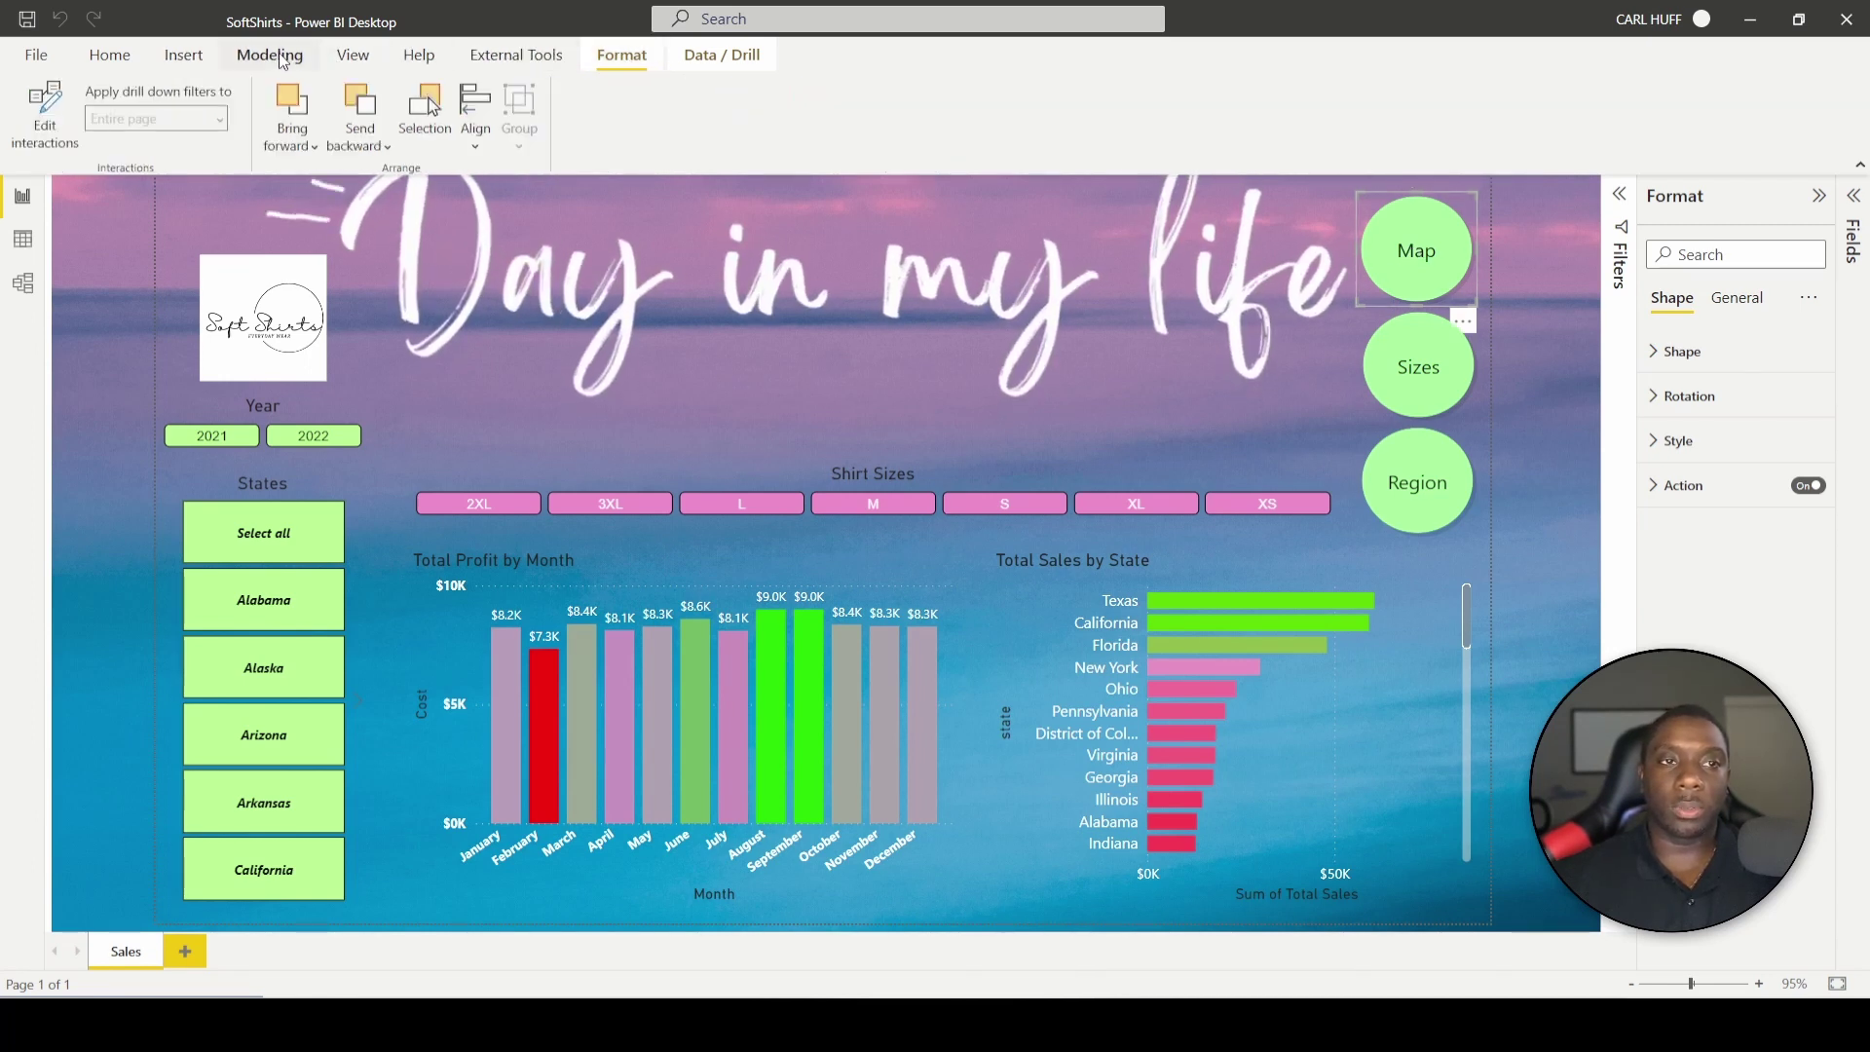
pyautogui.click(109, 56)
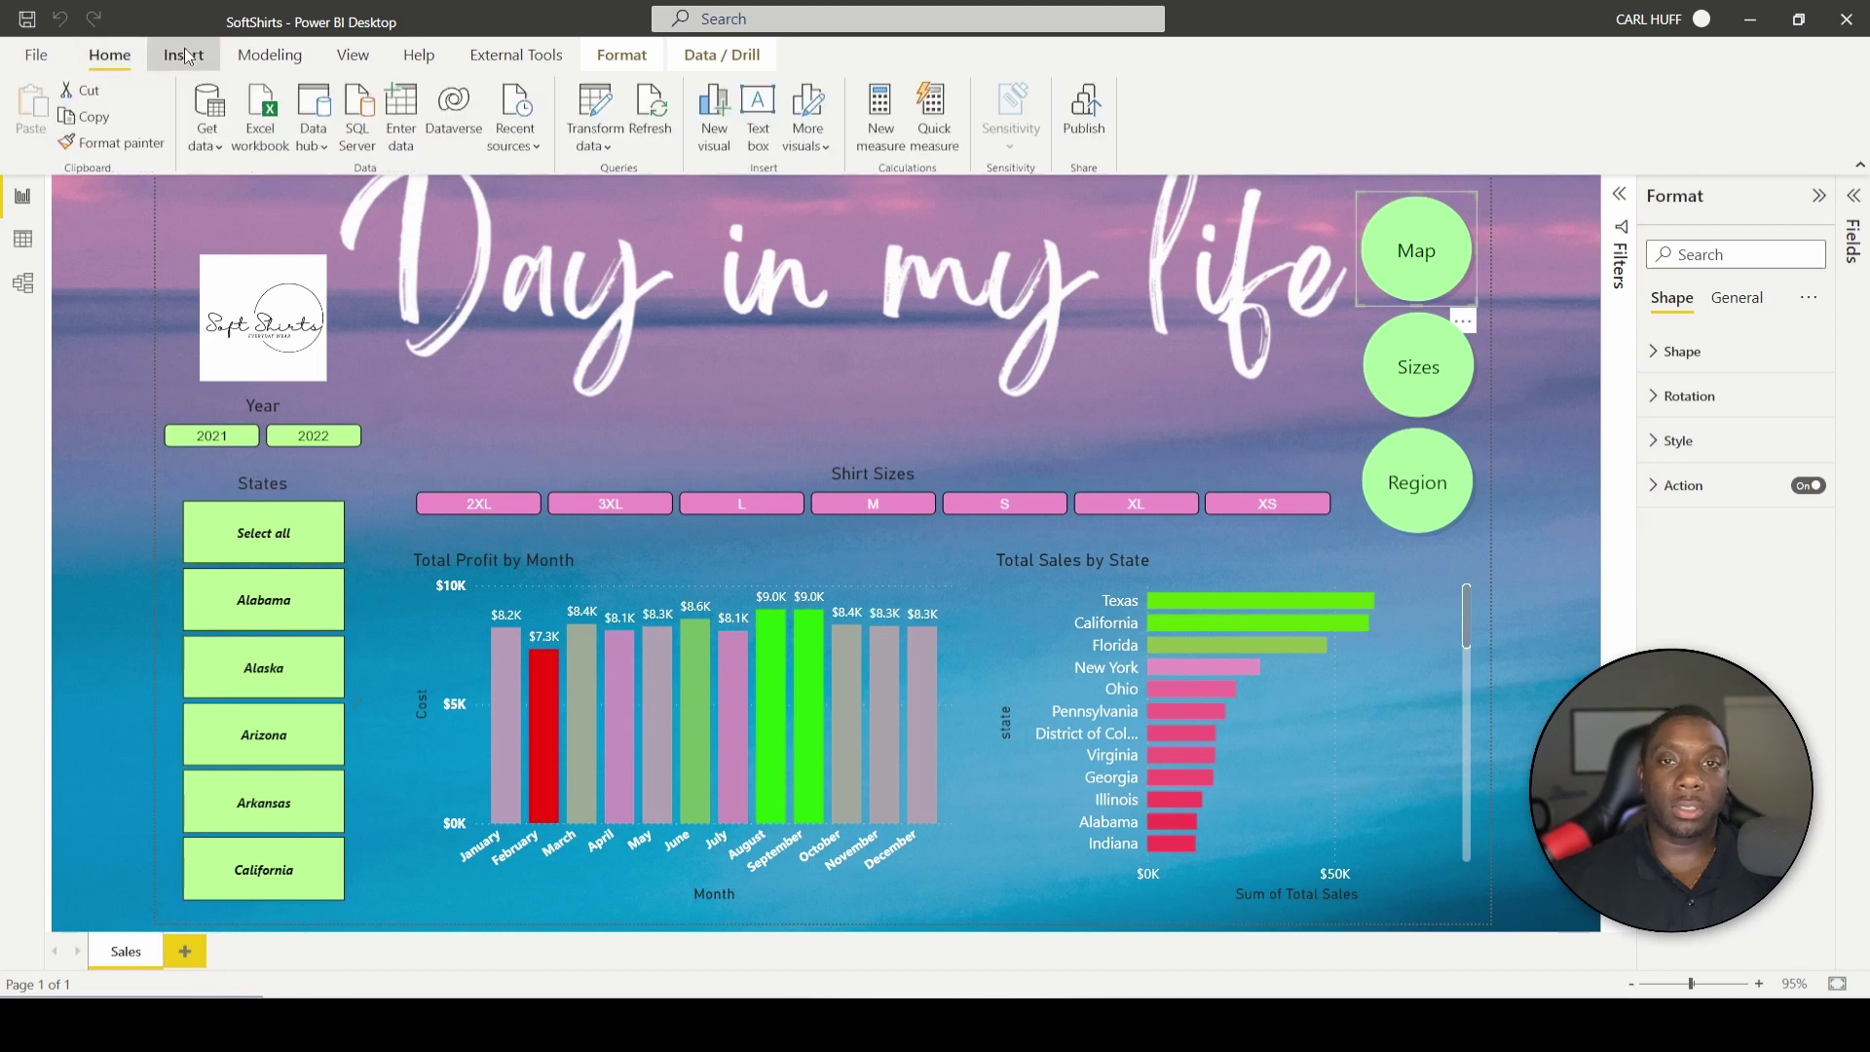
pyautogui.click(185, 56)
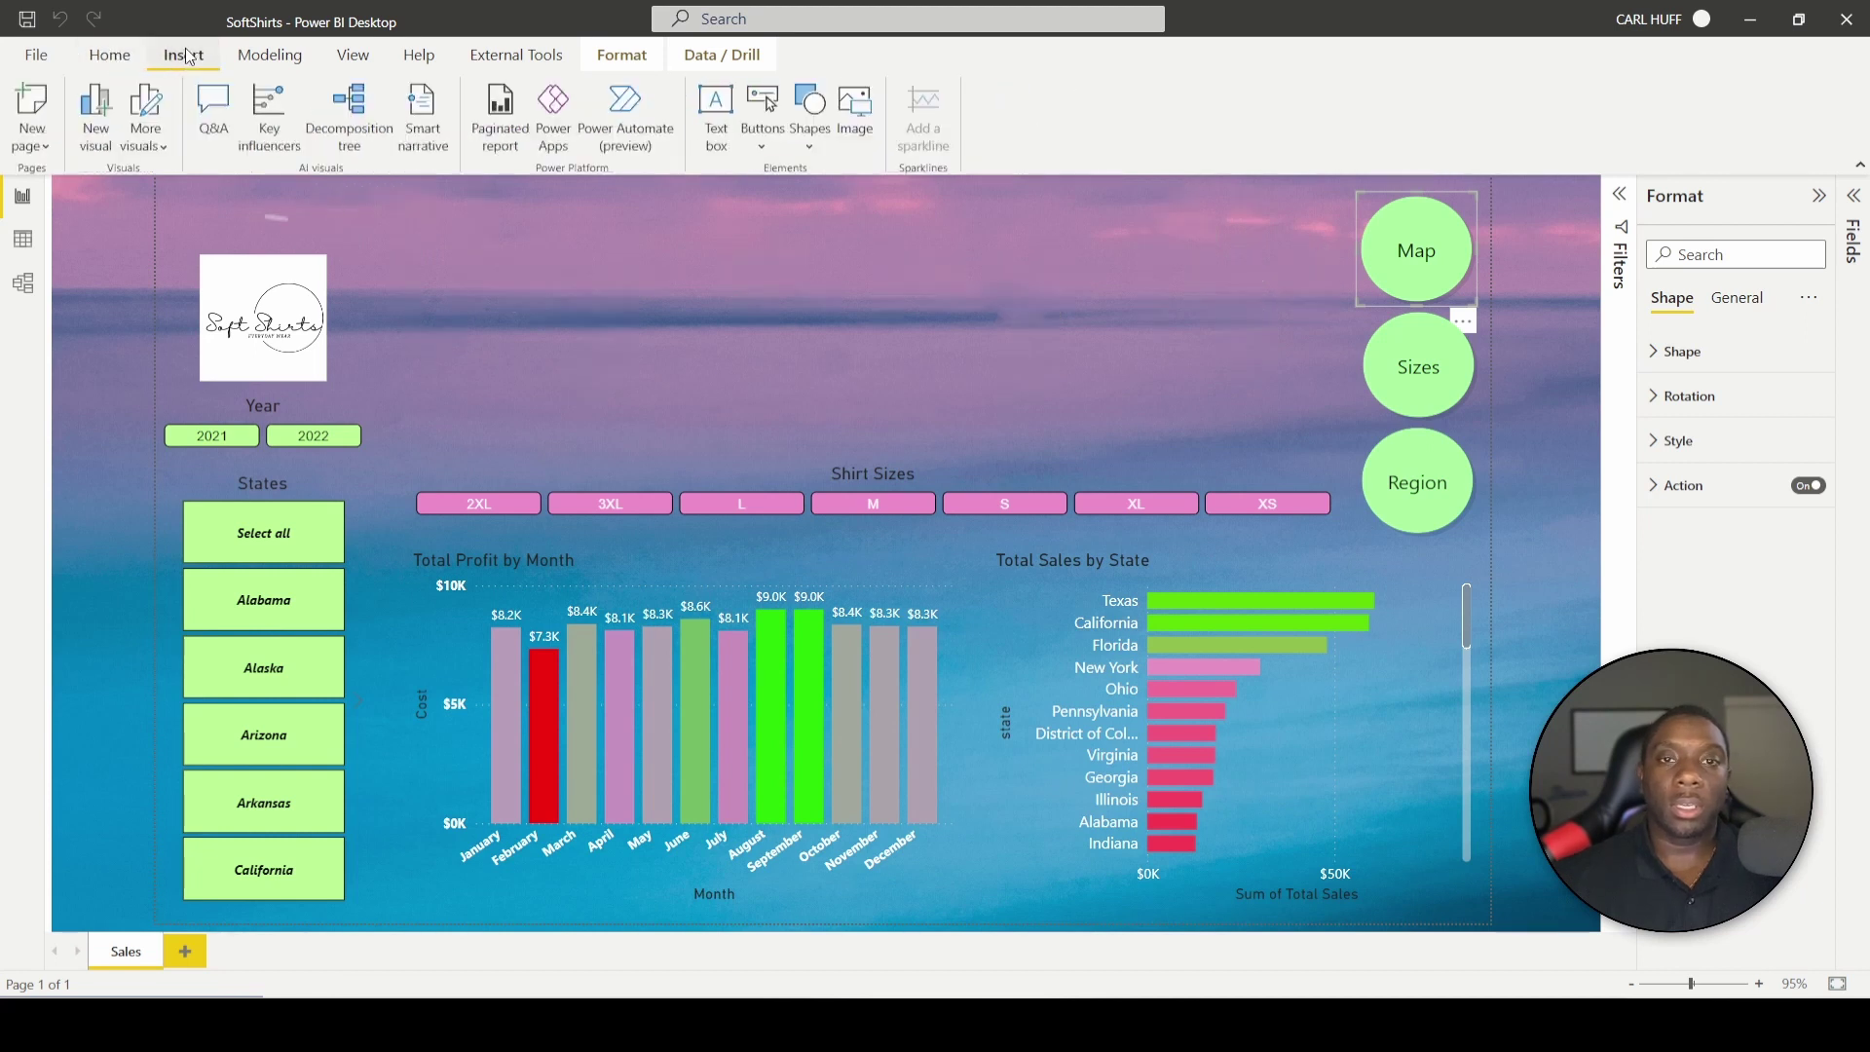
pyautogui.click(258, 59)
pyautogui.click(367, 60)
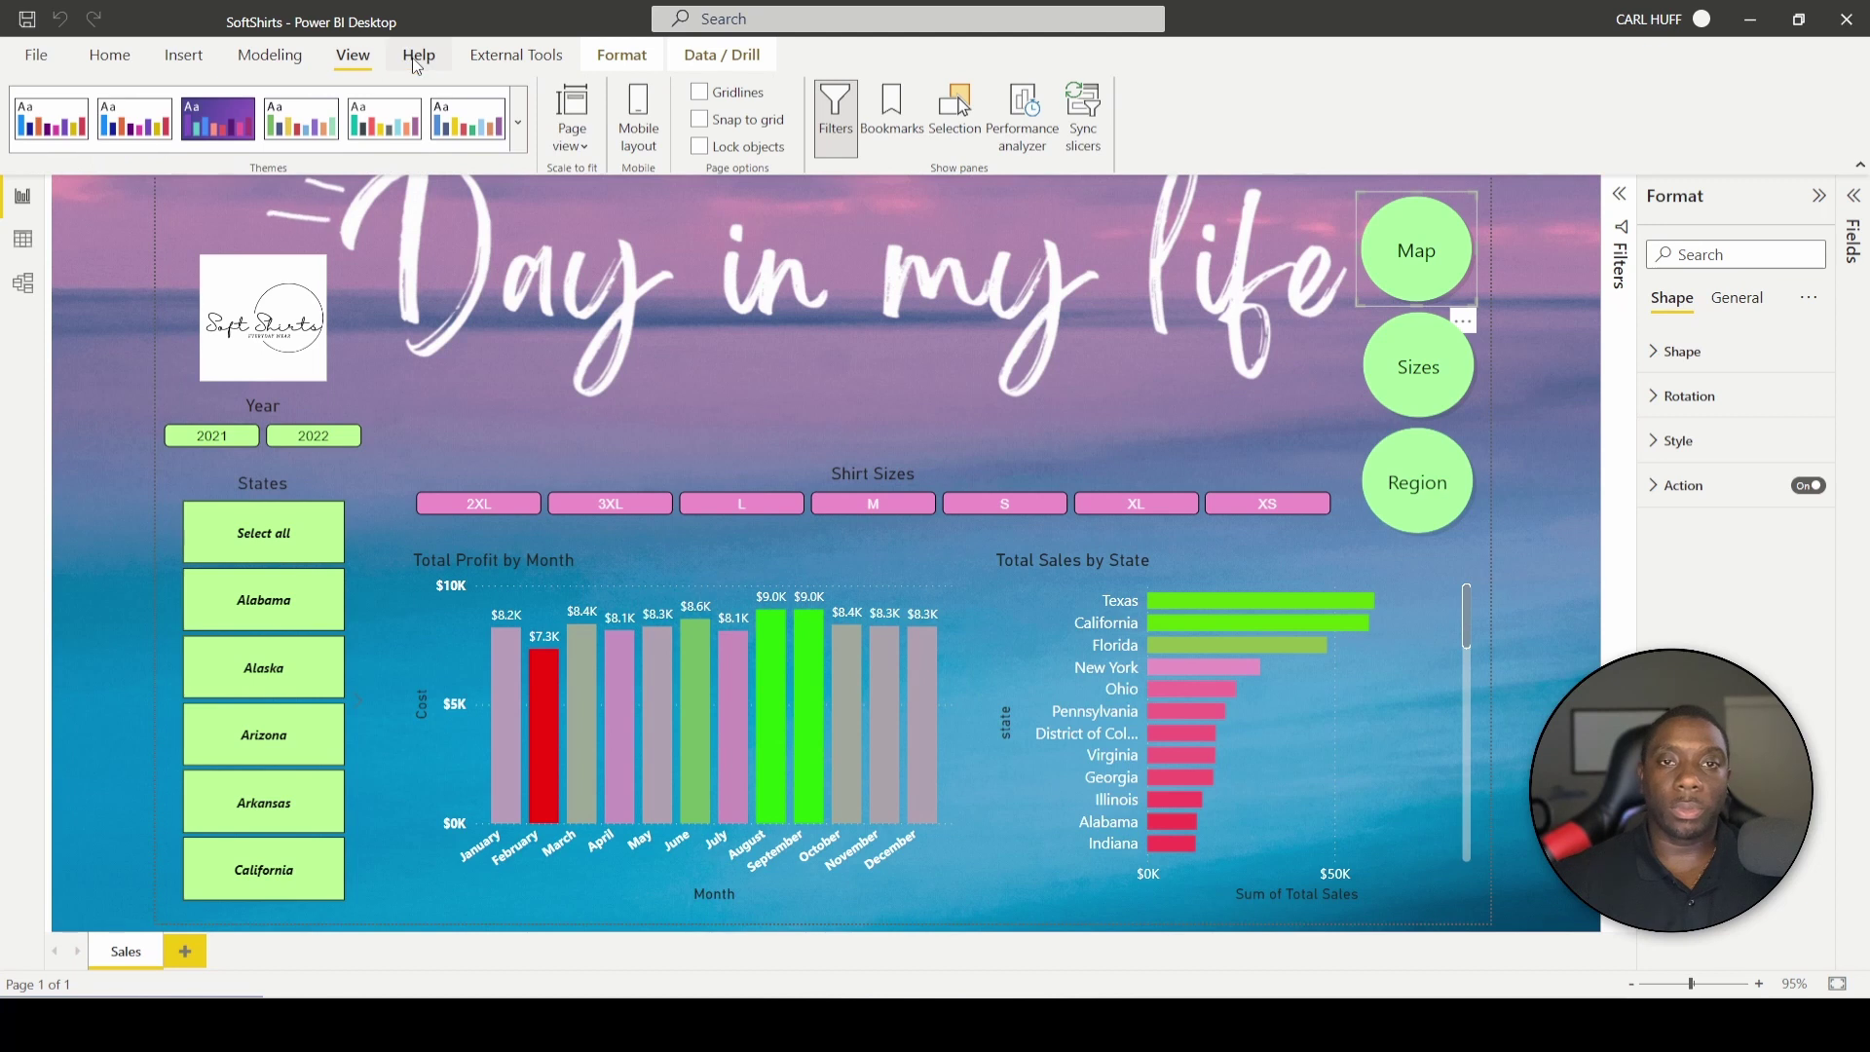
# Show the Bookmarks and Selection panes beside the report and select, then deselect, the Map button.
pyautogui.click(904, 136)
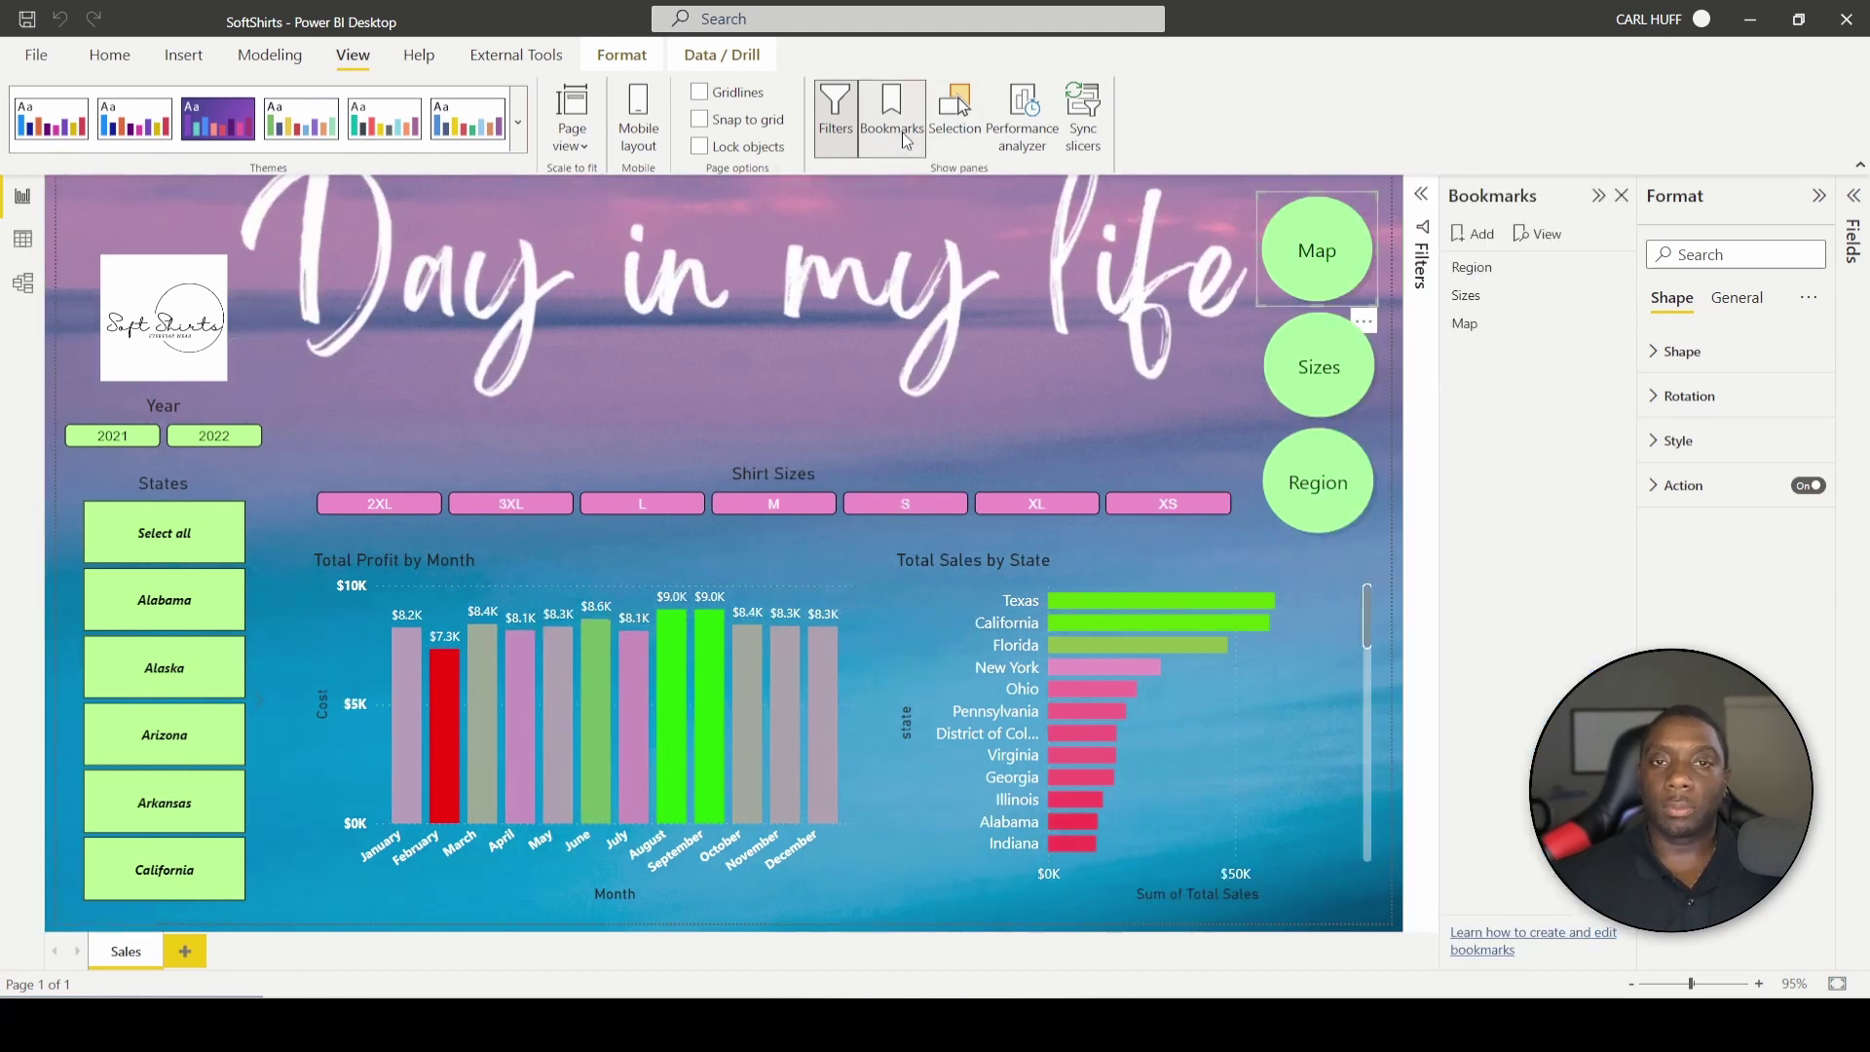
pyautogui.click(962, 142)
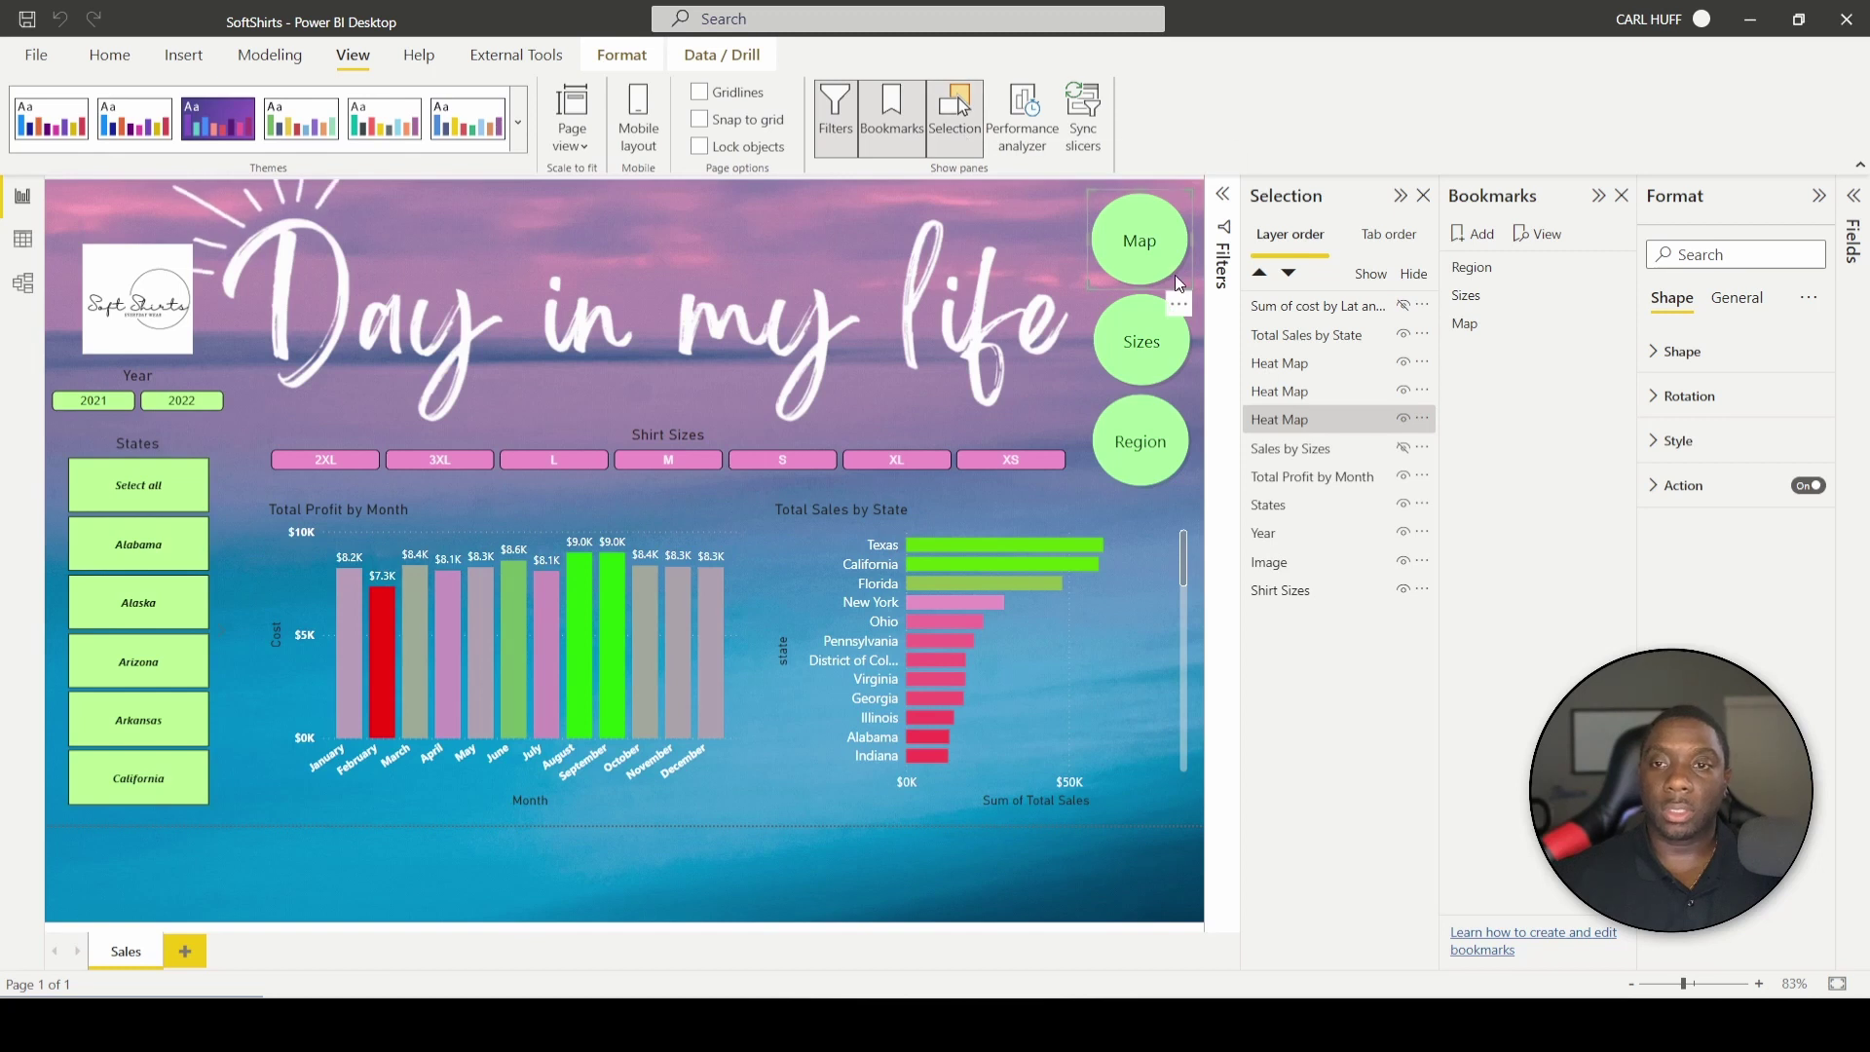
pyautogui.click(938, 272)
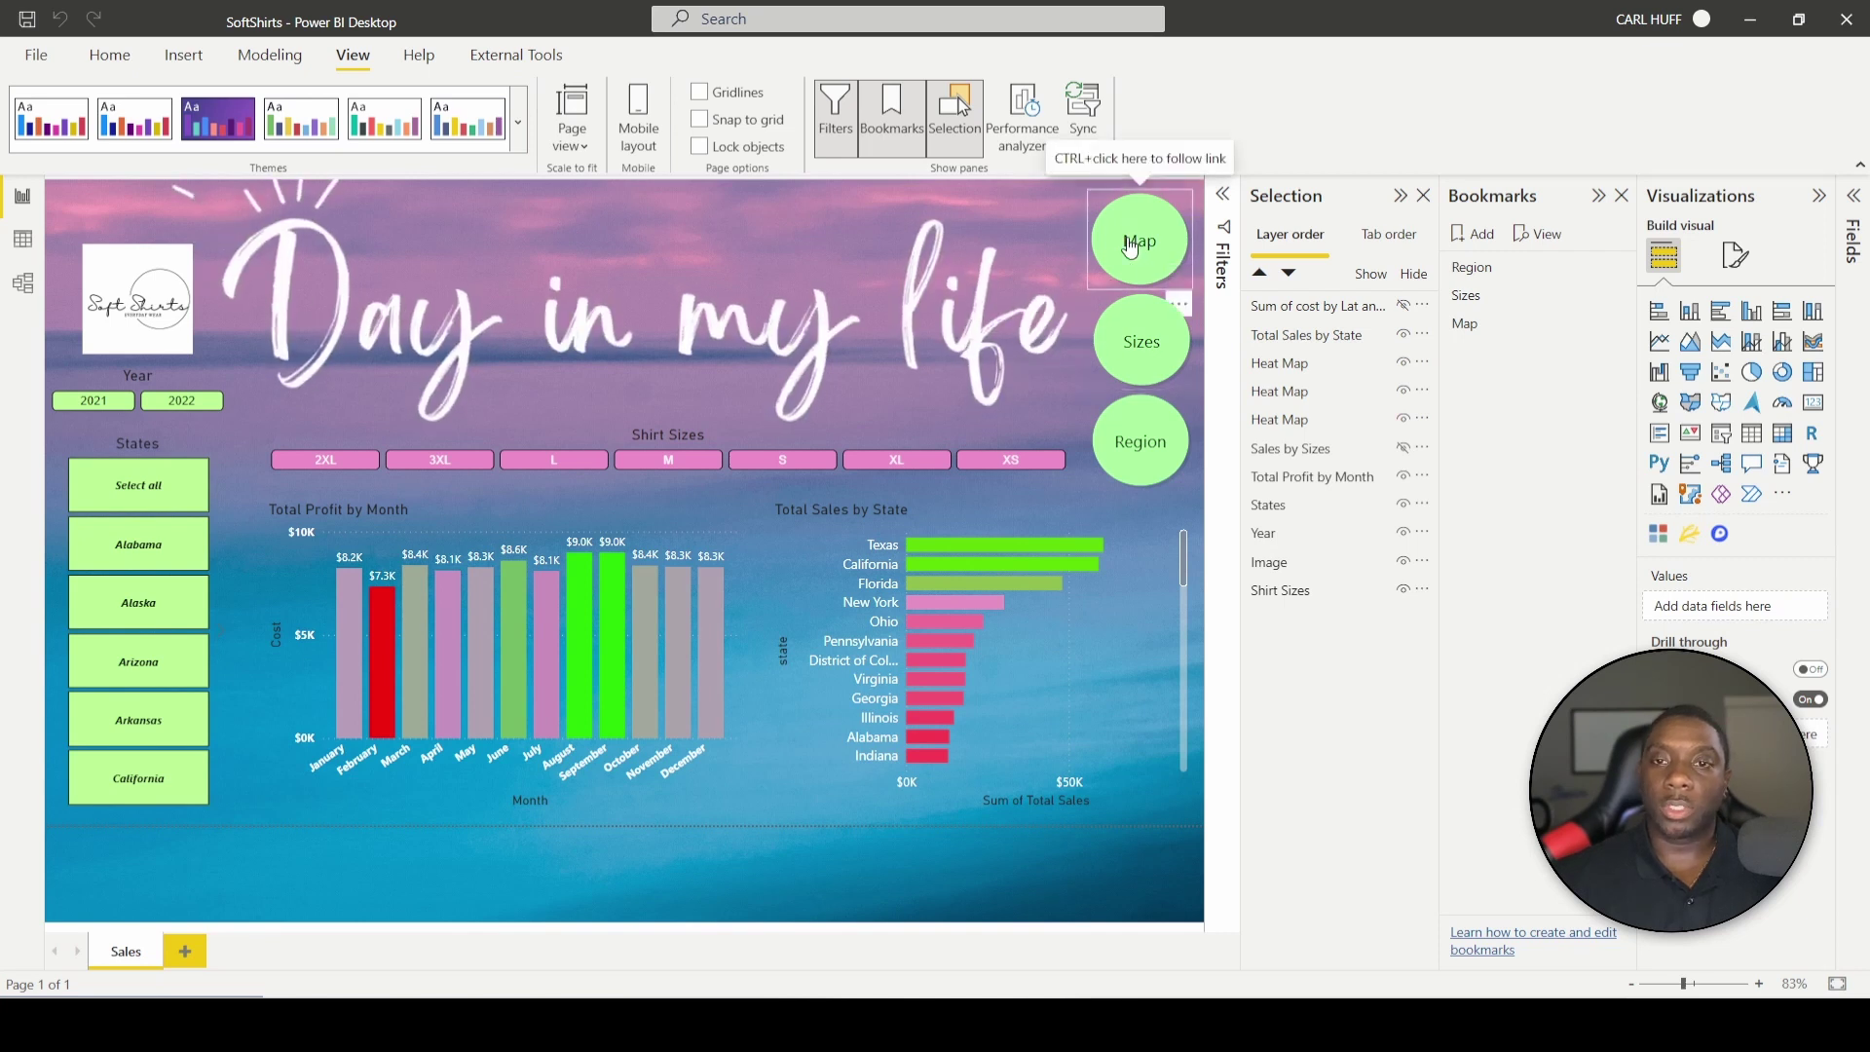
pyautogui.click(1129, 246)
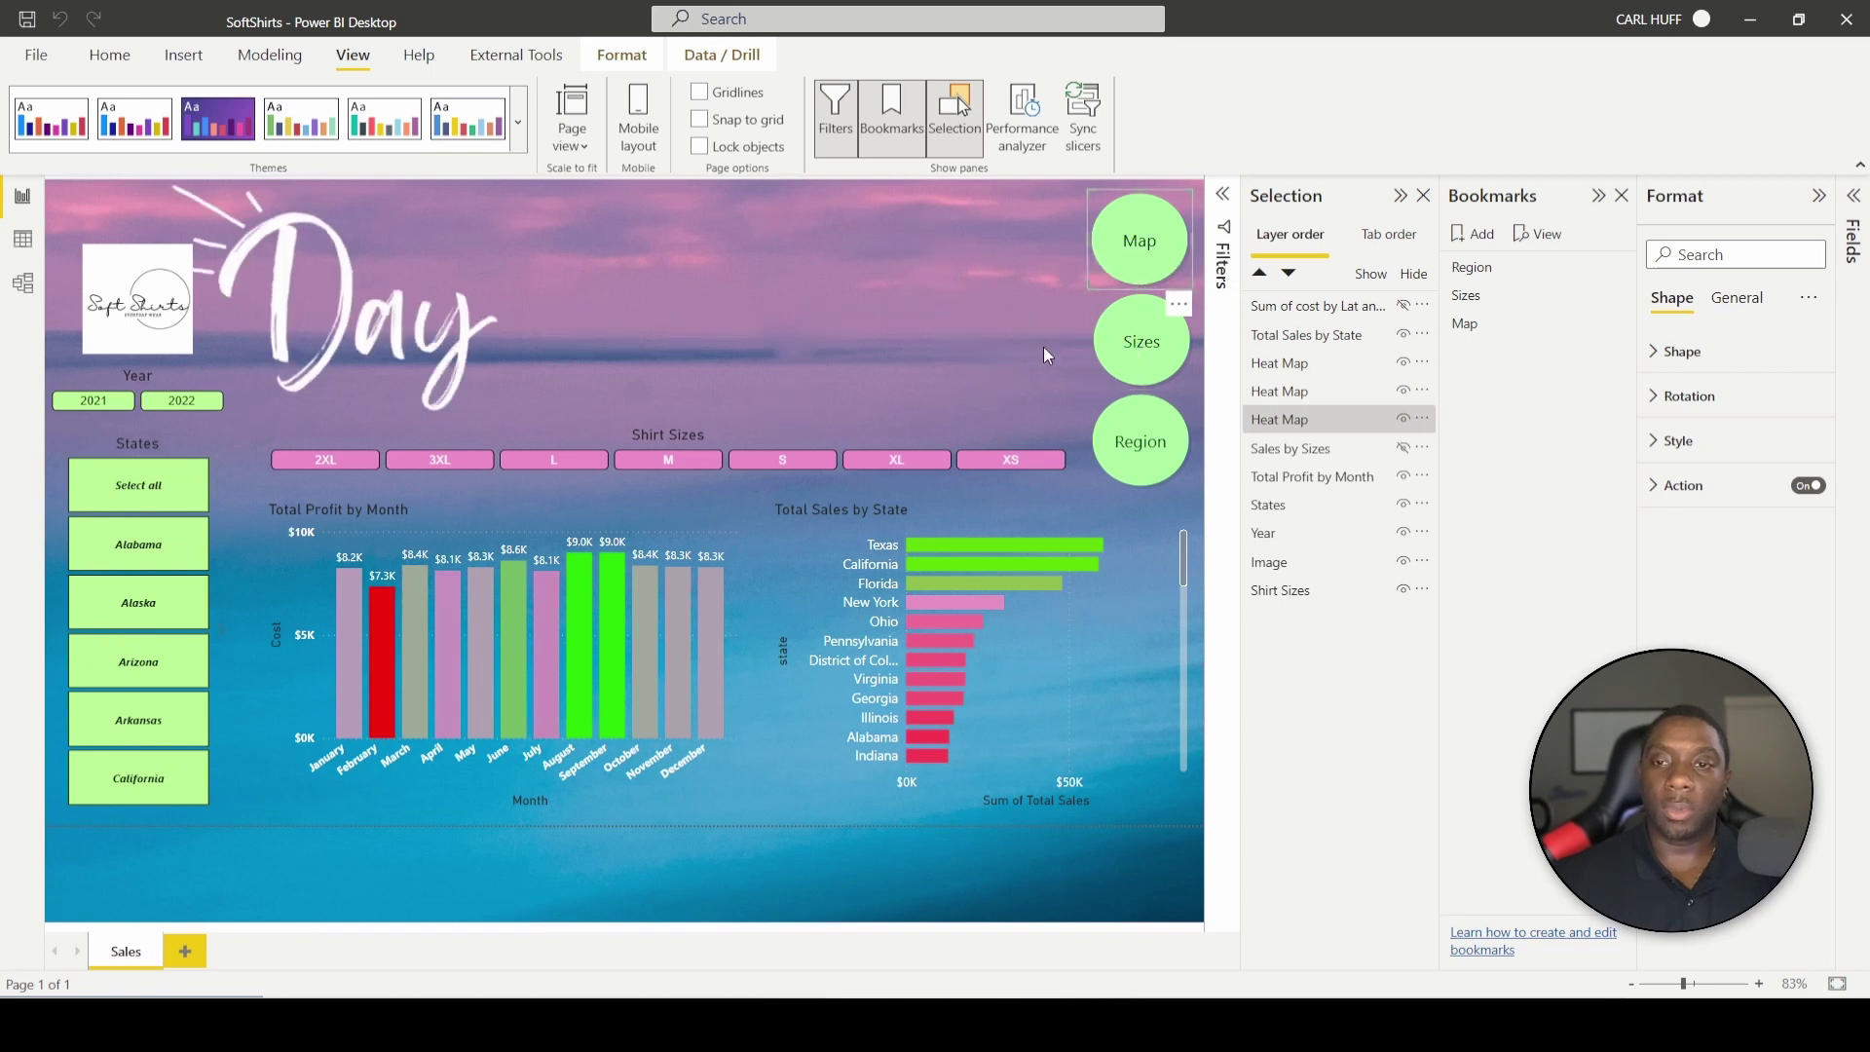
pyautogui.keyDown('ctrl'); pyautogui.click(1093, 249); pyautogui.keyUp('ctrl')
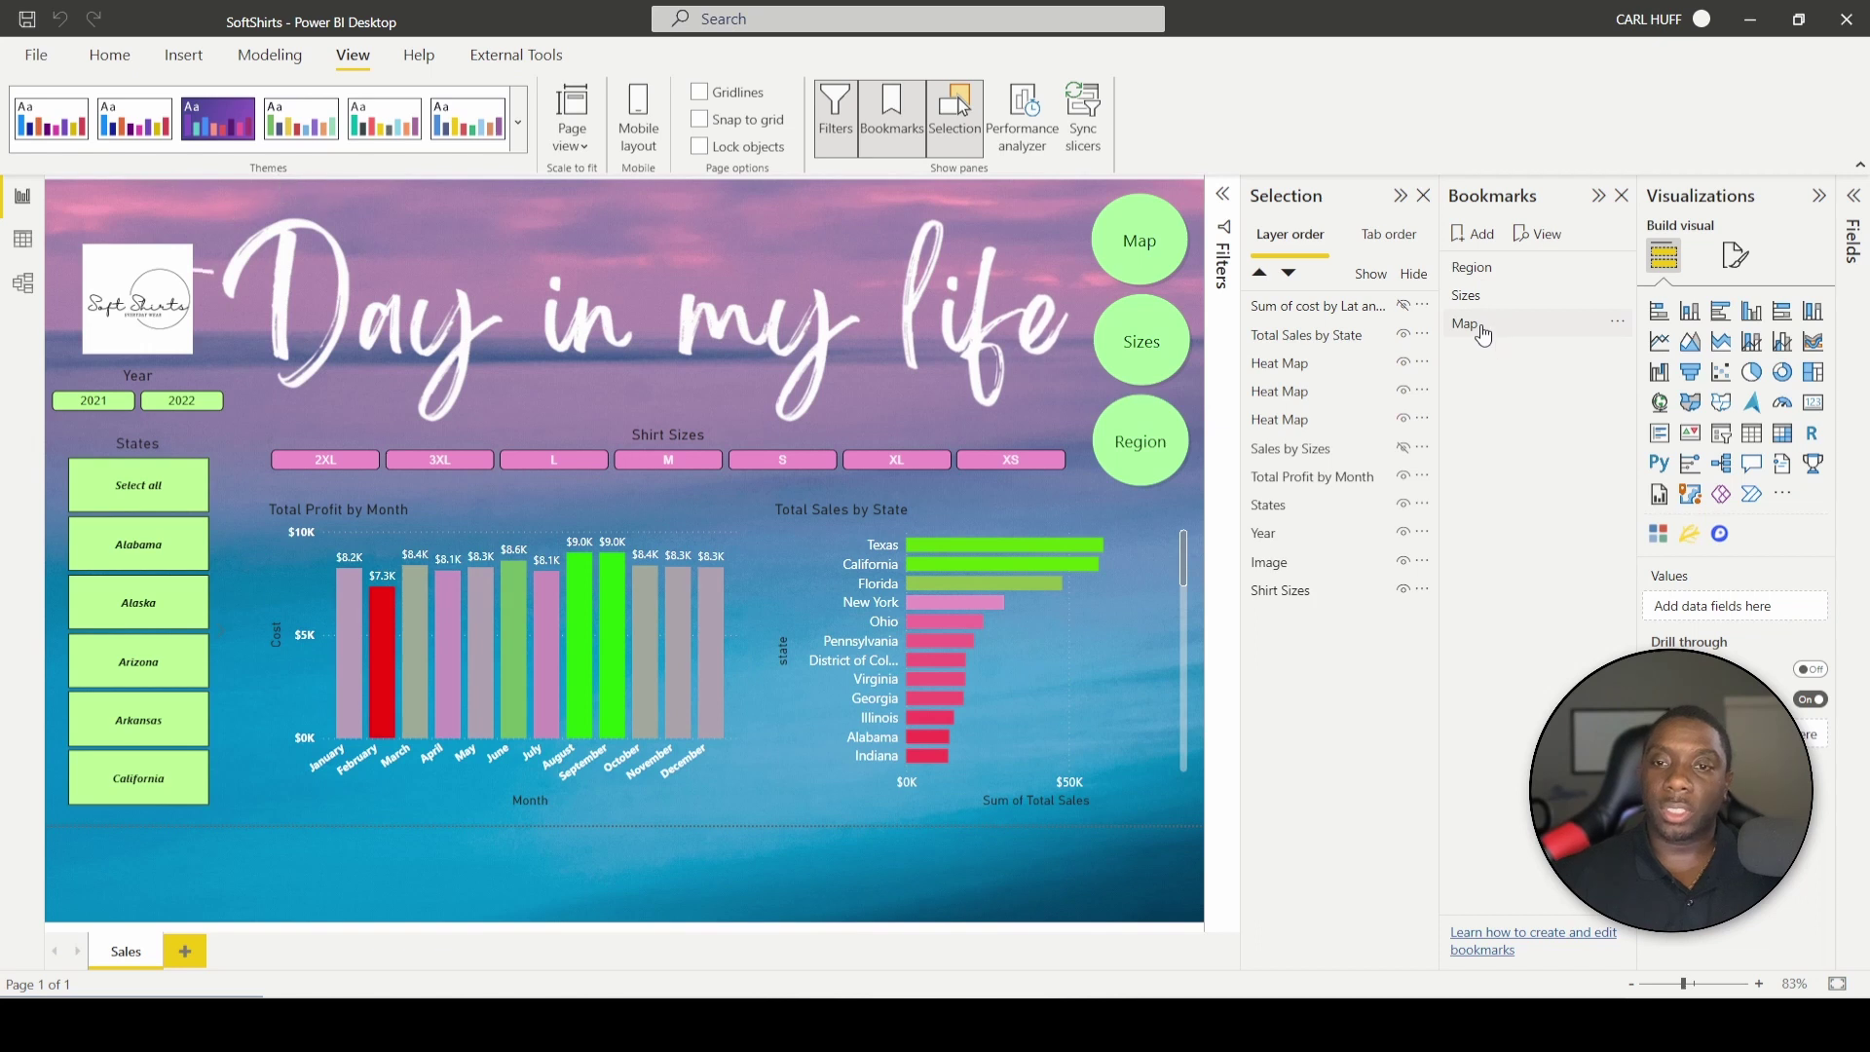
# Apply the Map, Sizes and Region bookmarks, toggling map and state chart visibility, then add a blank page.
pyautogui.click(1485, 329)
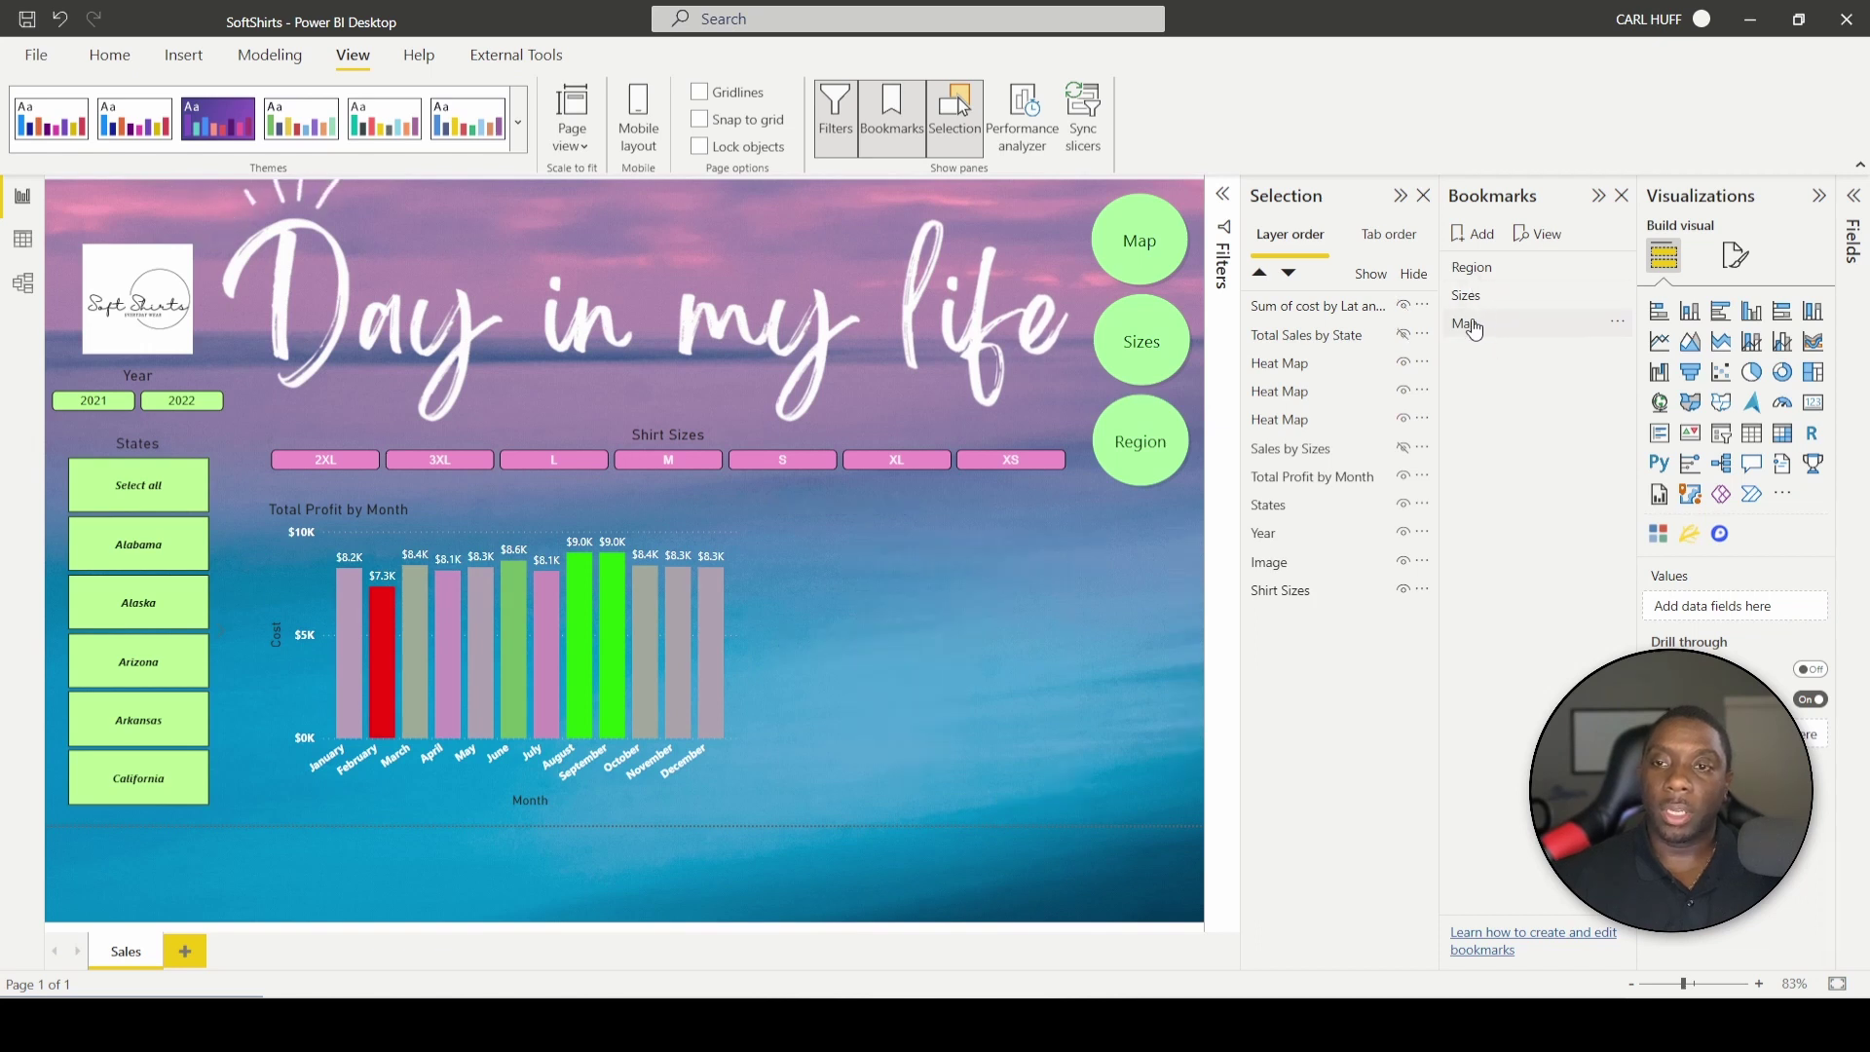
pyautogui.click(1402, 334)
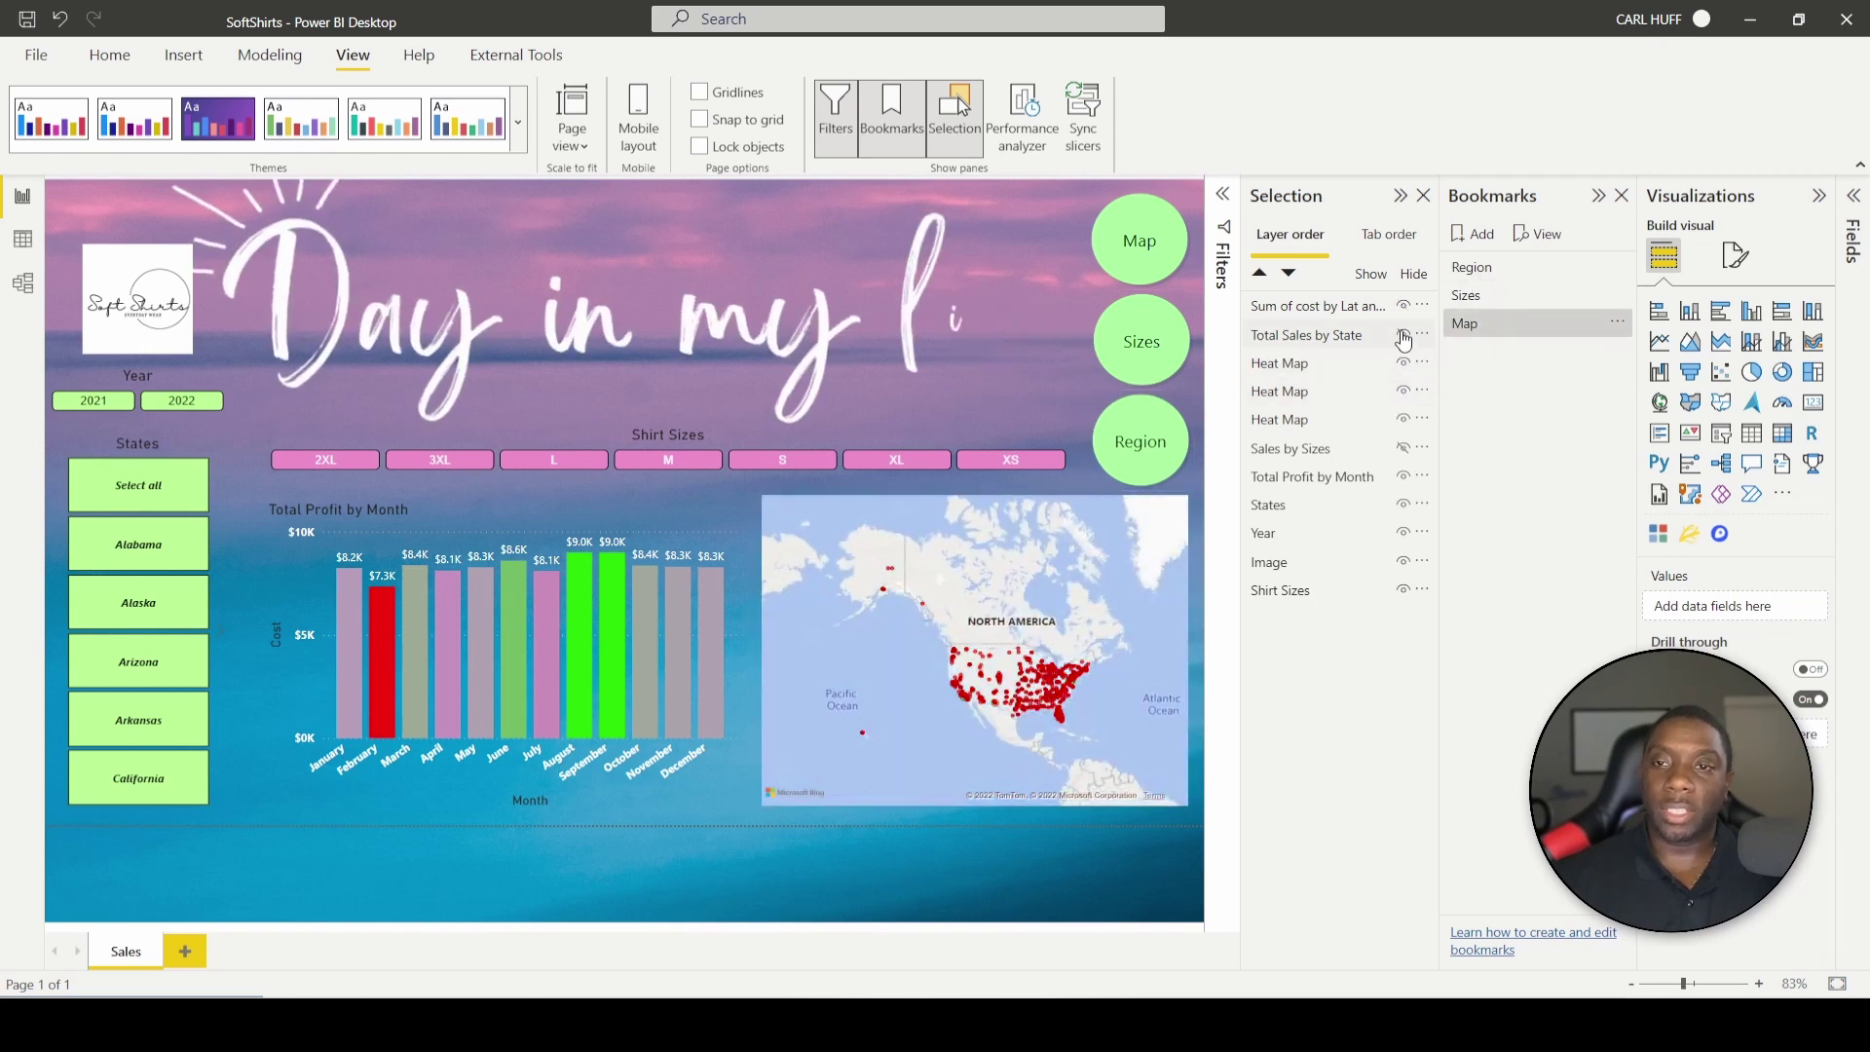
pyautogui.click(1403, 334)
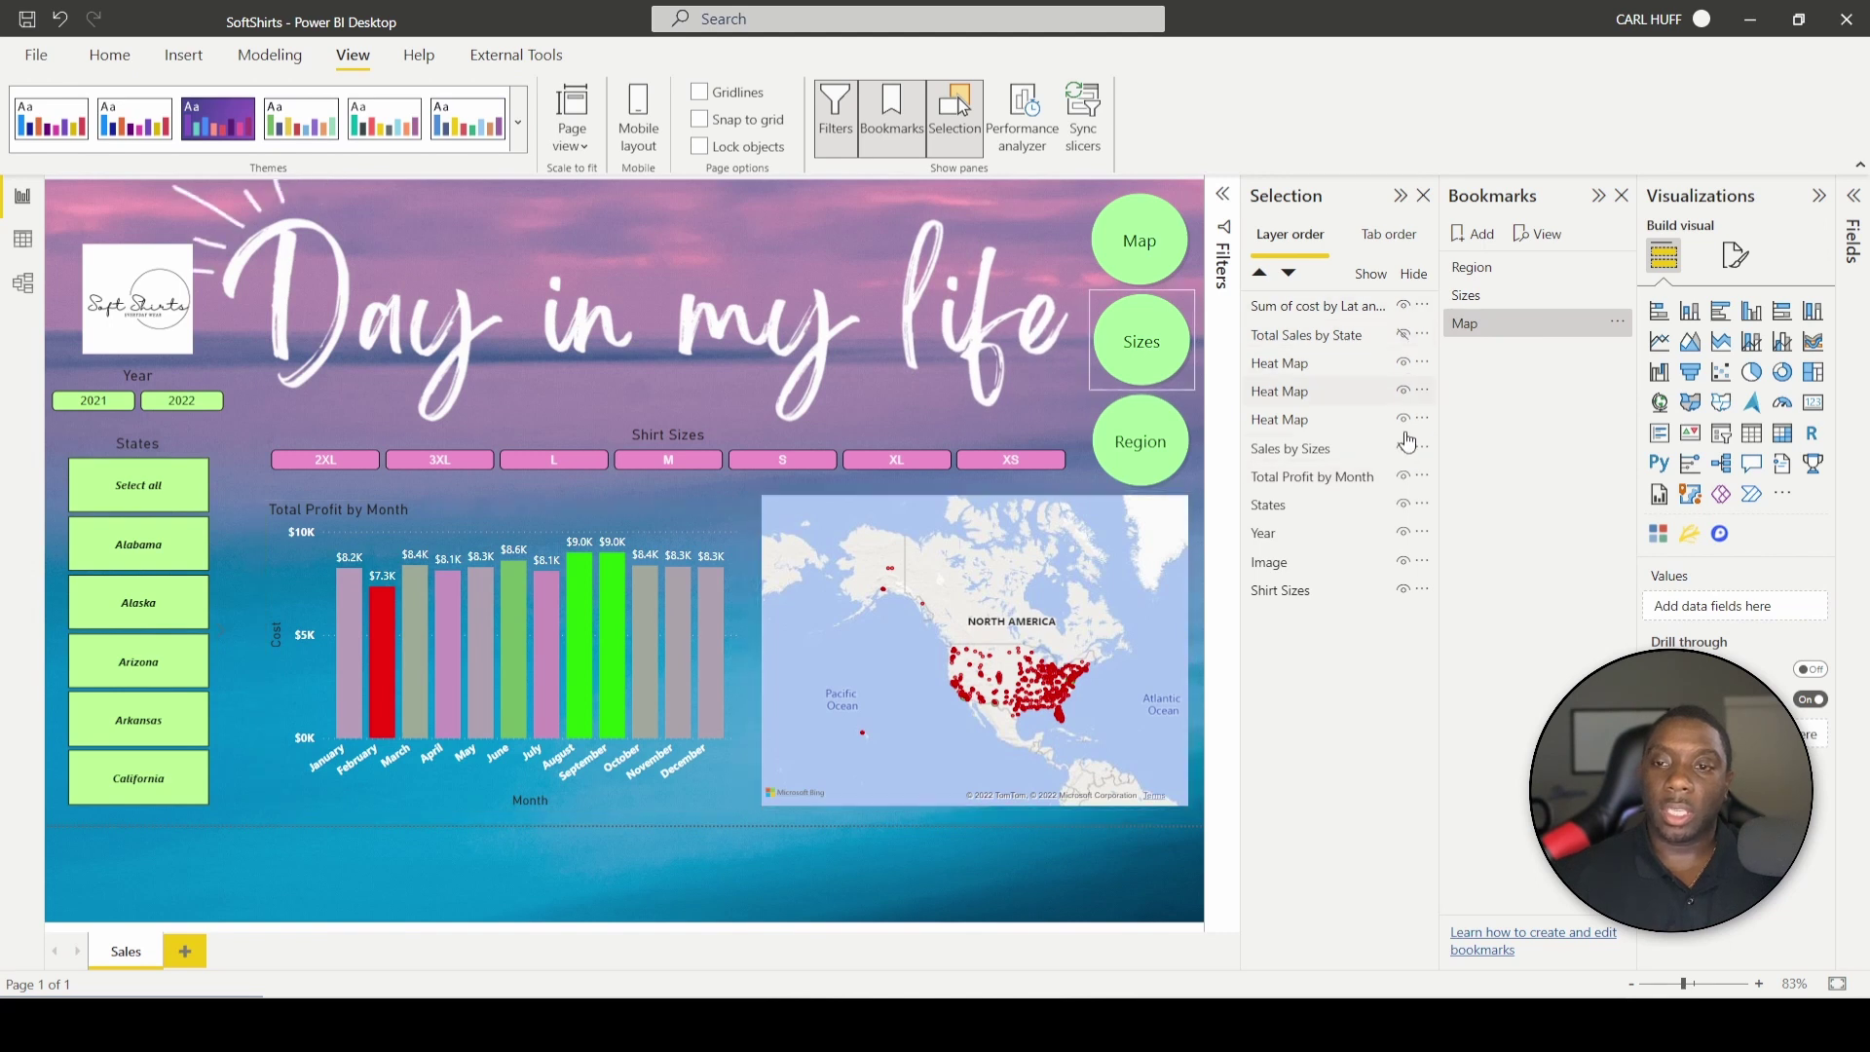
pyautogui.click(1495, 297)
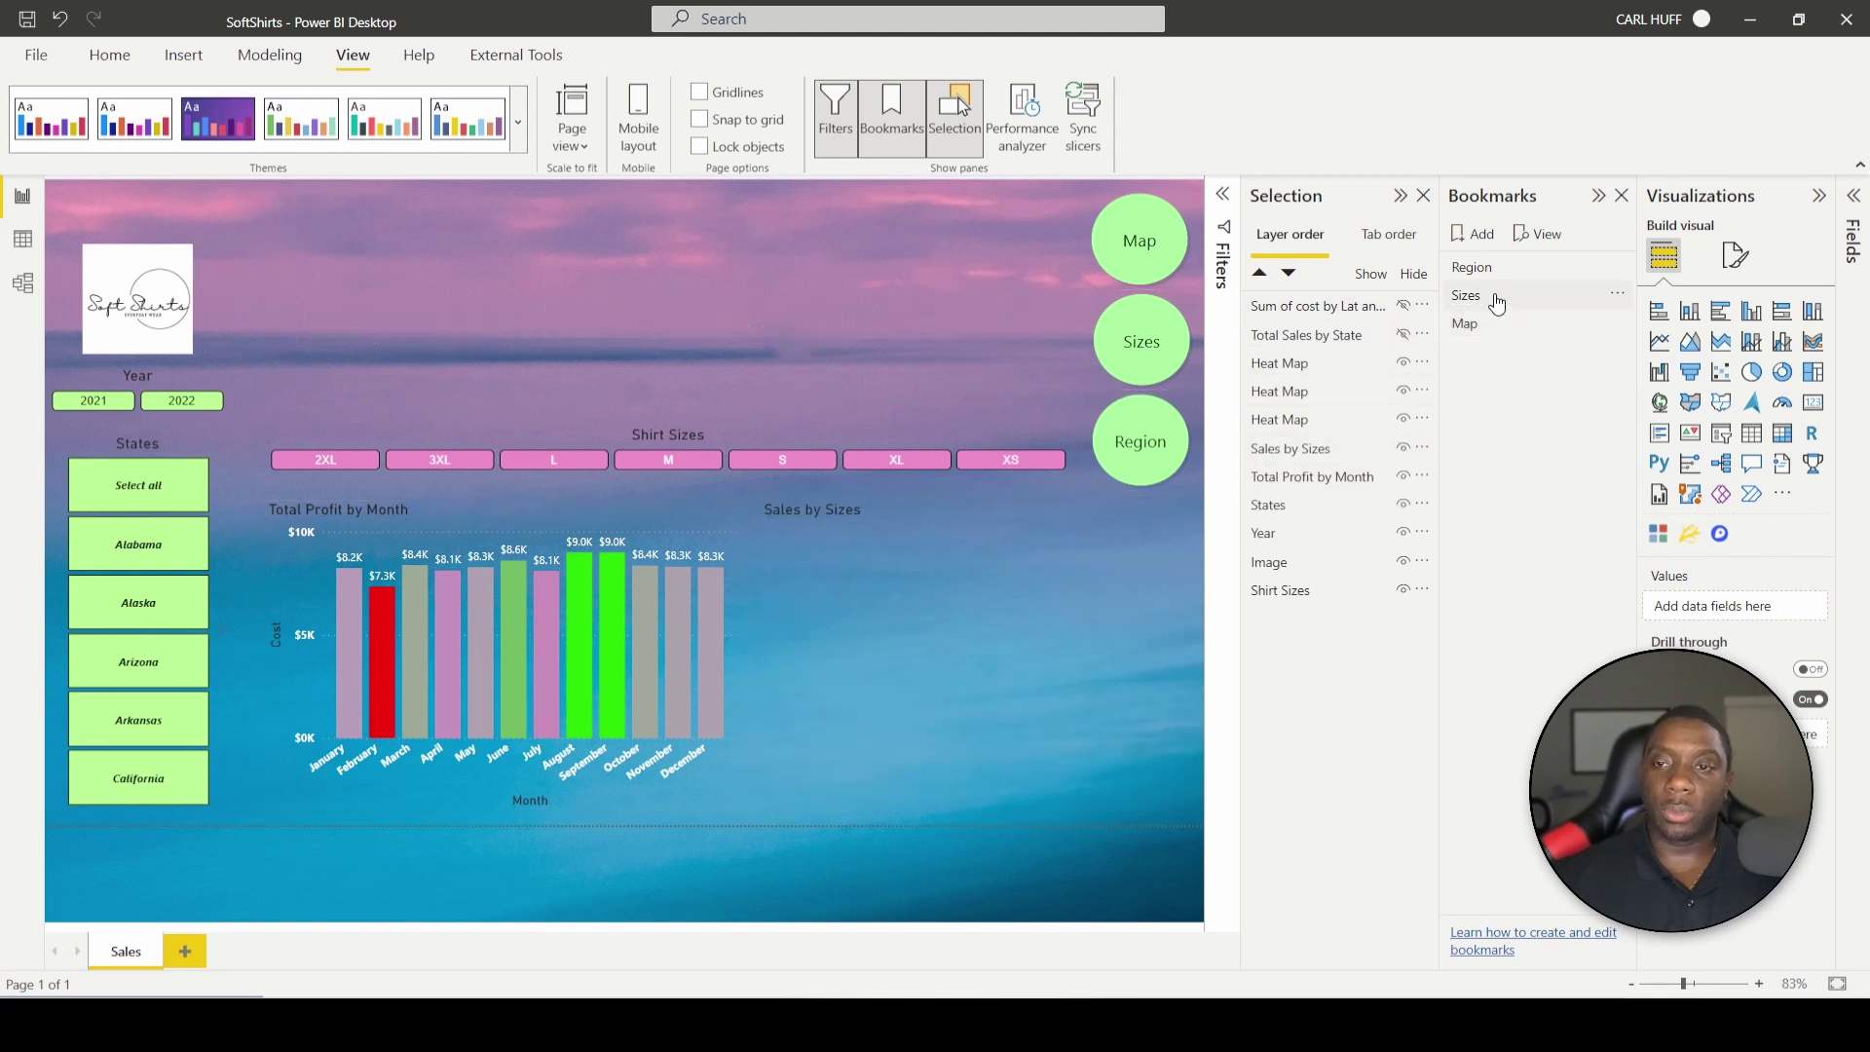
pyautogui.click(1501, 270)
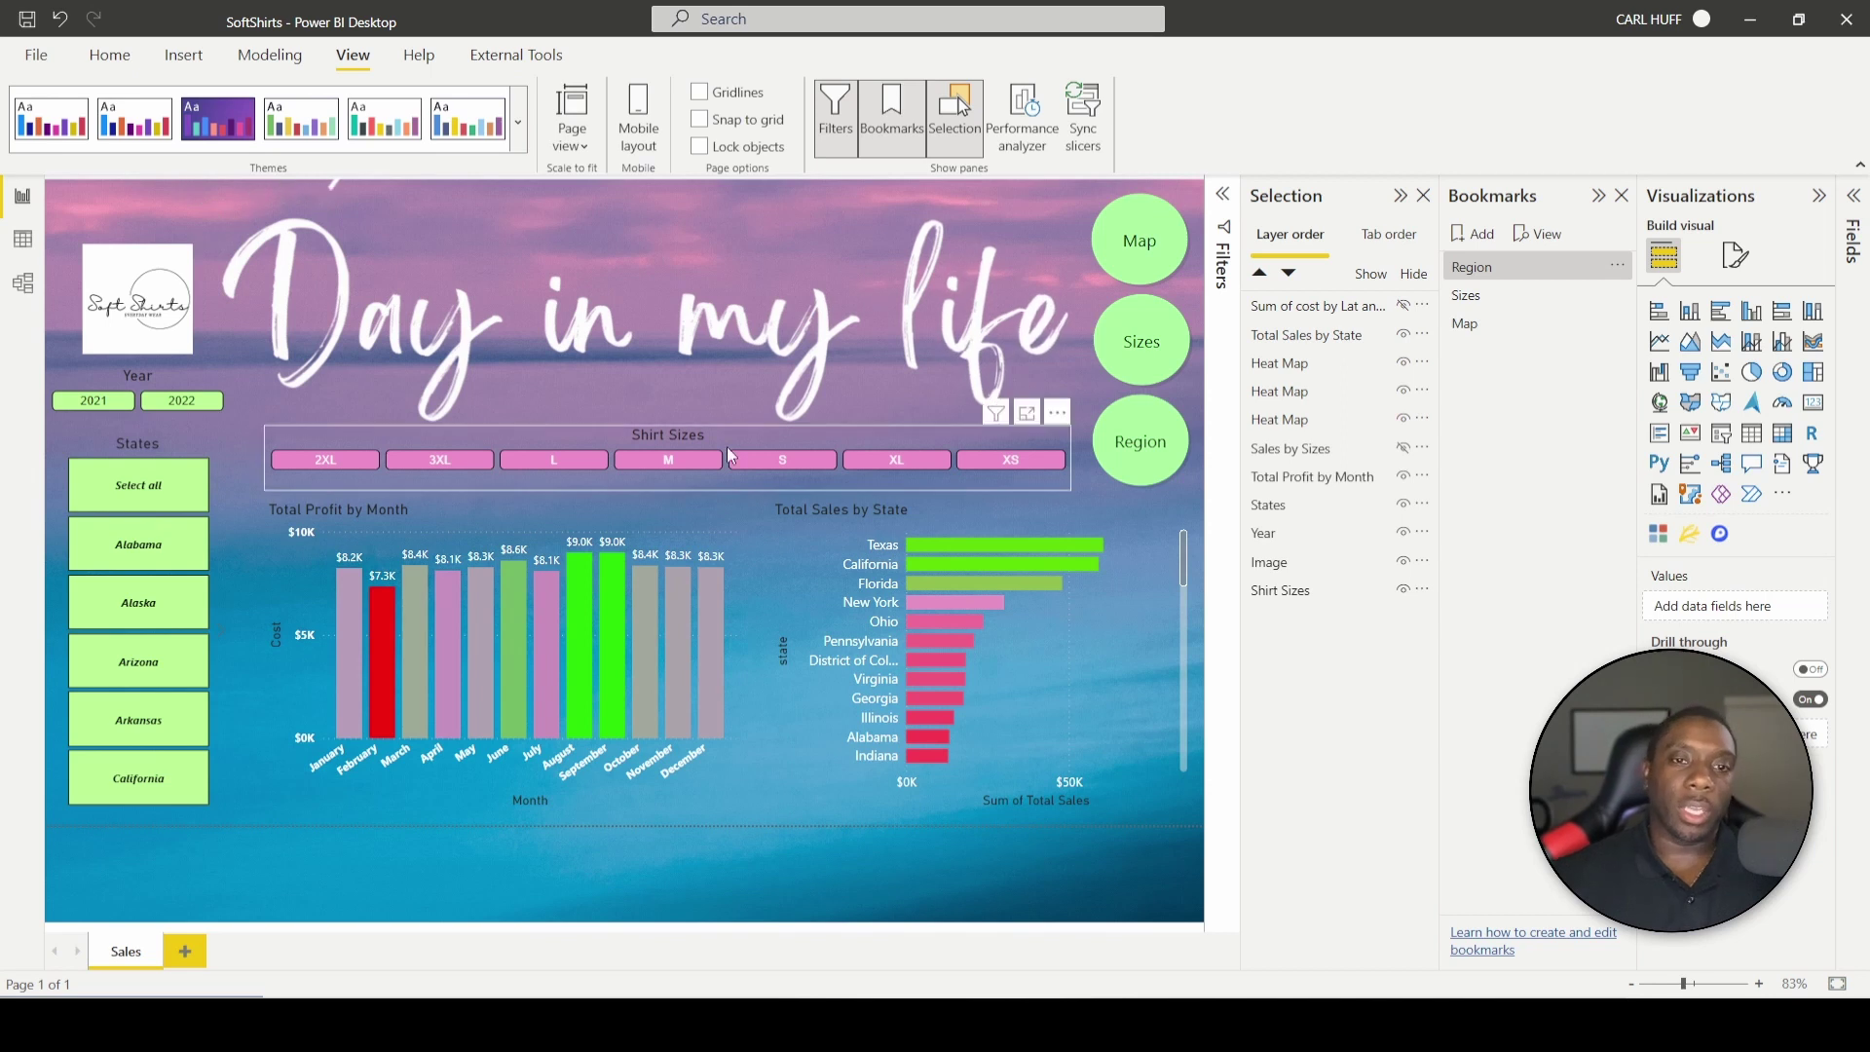
pyautogui.click(185, 951)
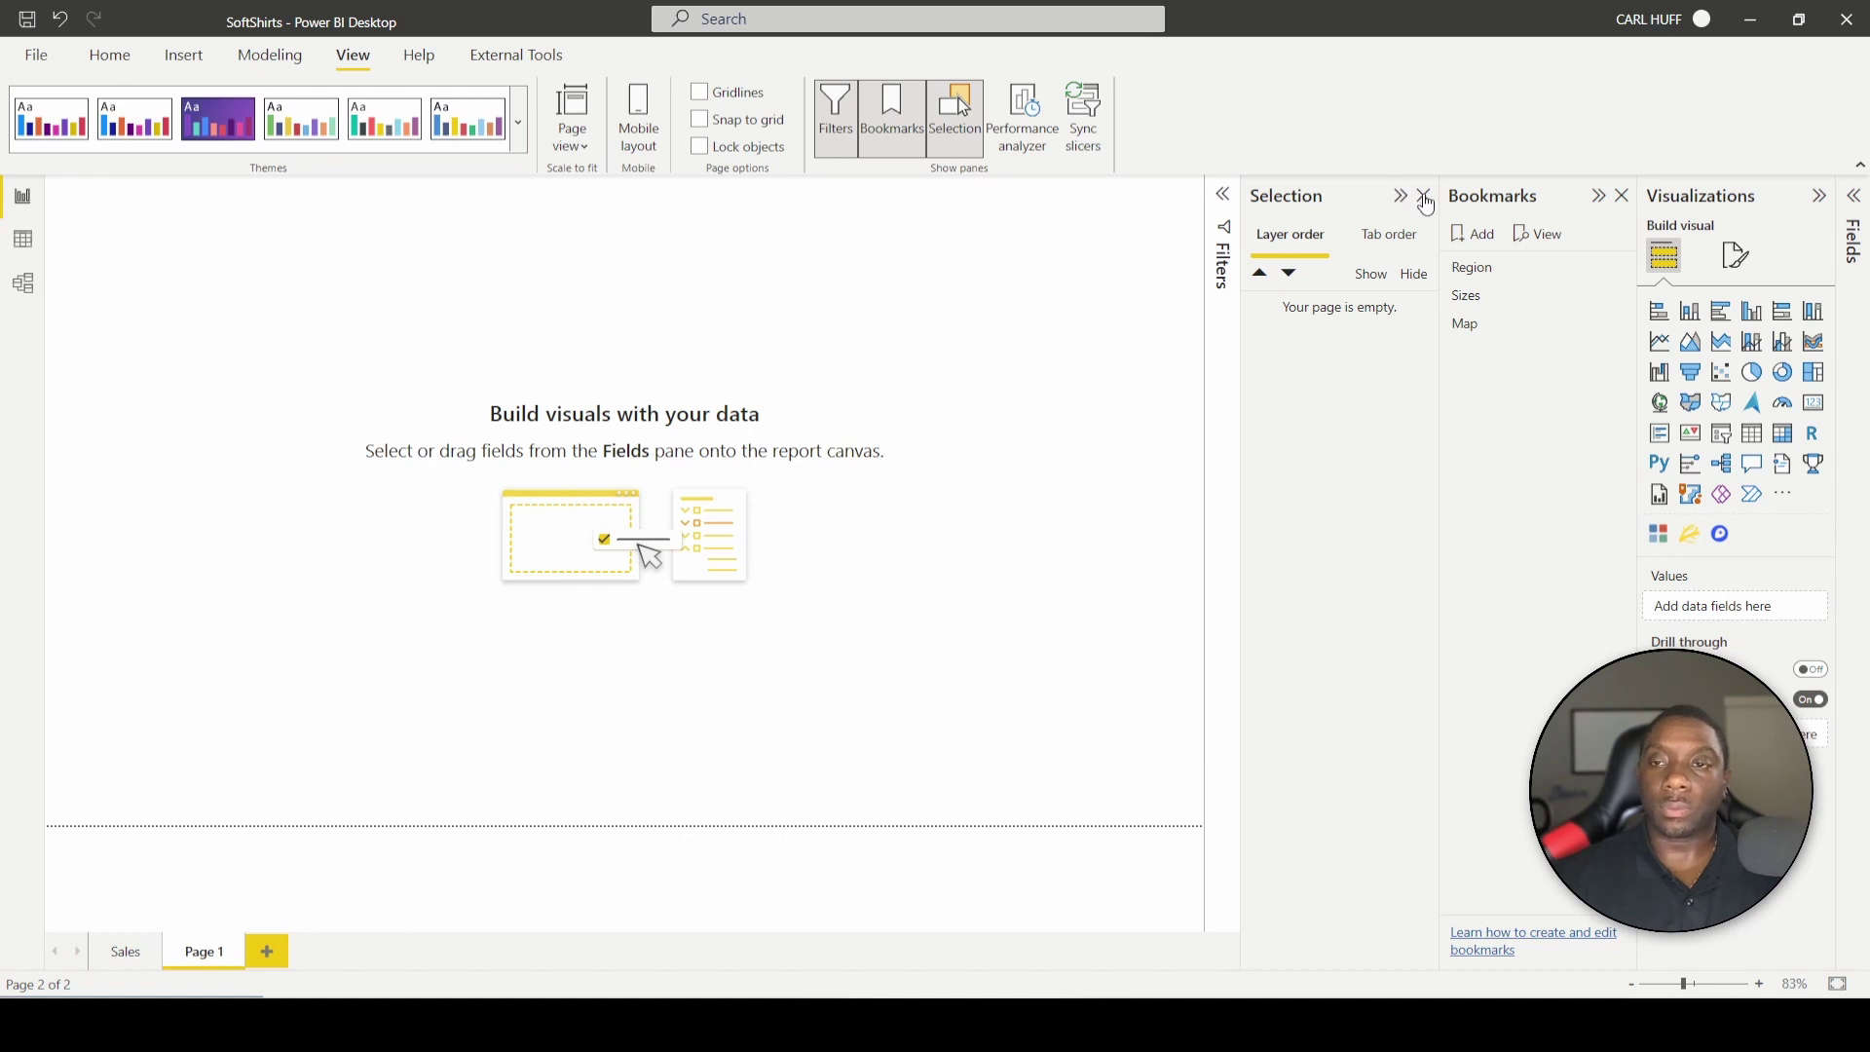
# Close the Selection and Bookmarks panes and return to the Insert ribbon.
pyautogui.click(1423, 198)
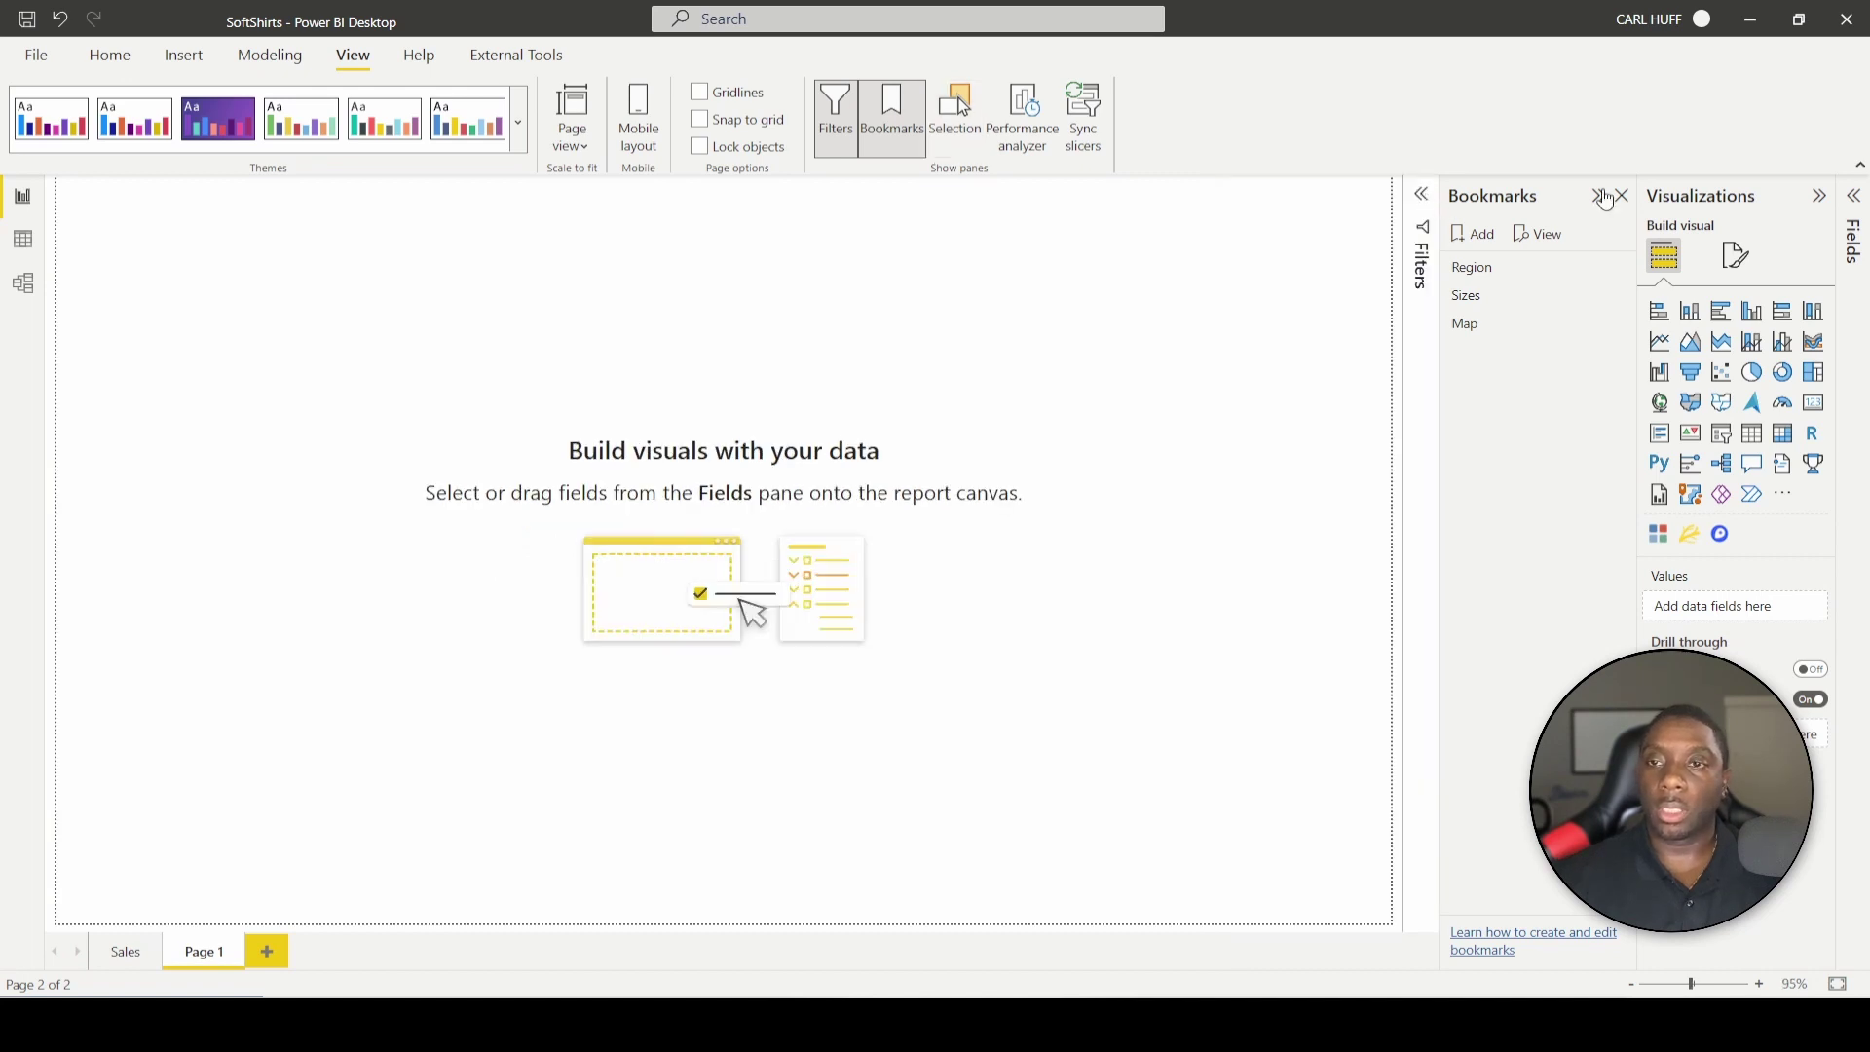
pyautogui.click(1623, 197)
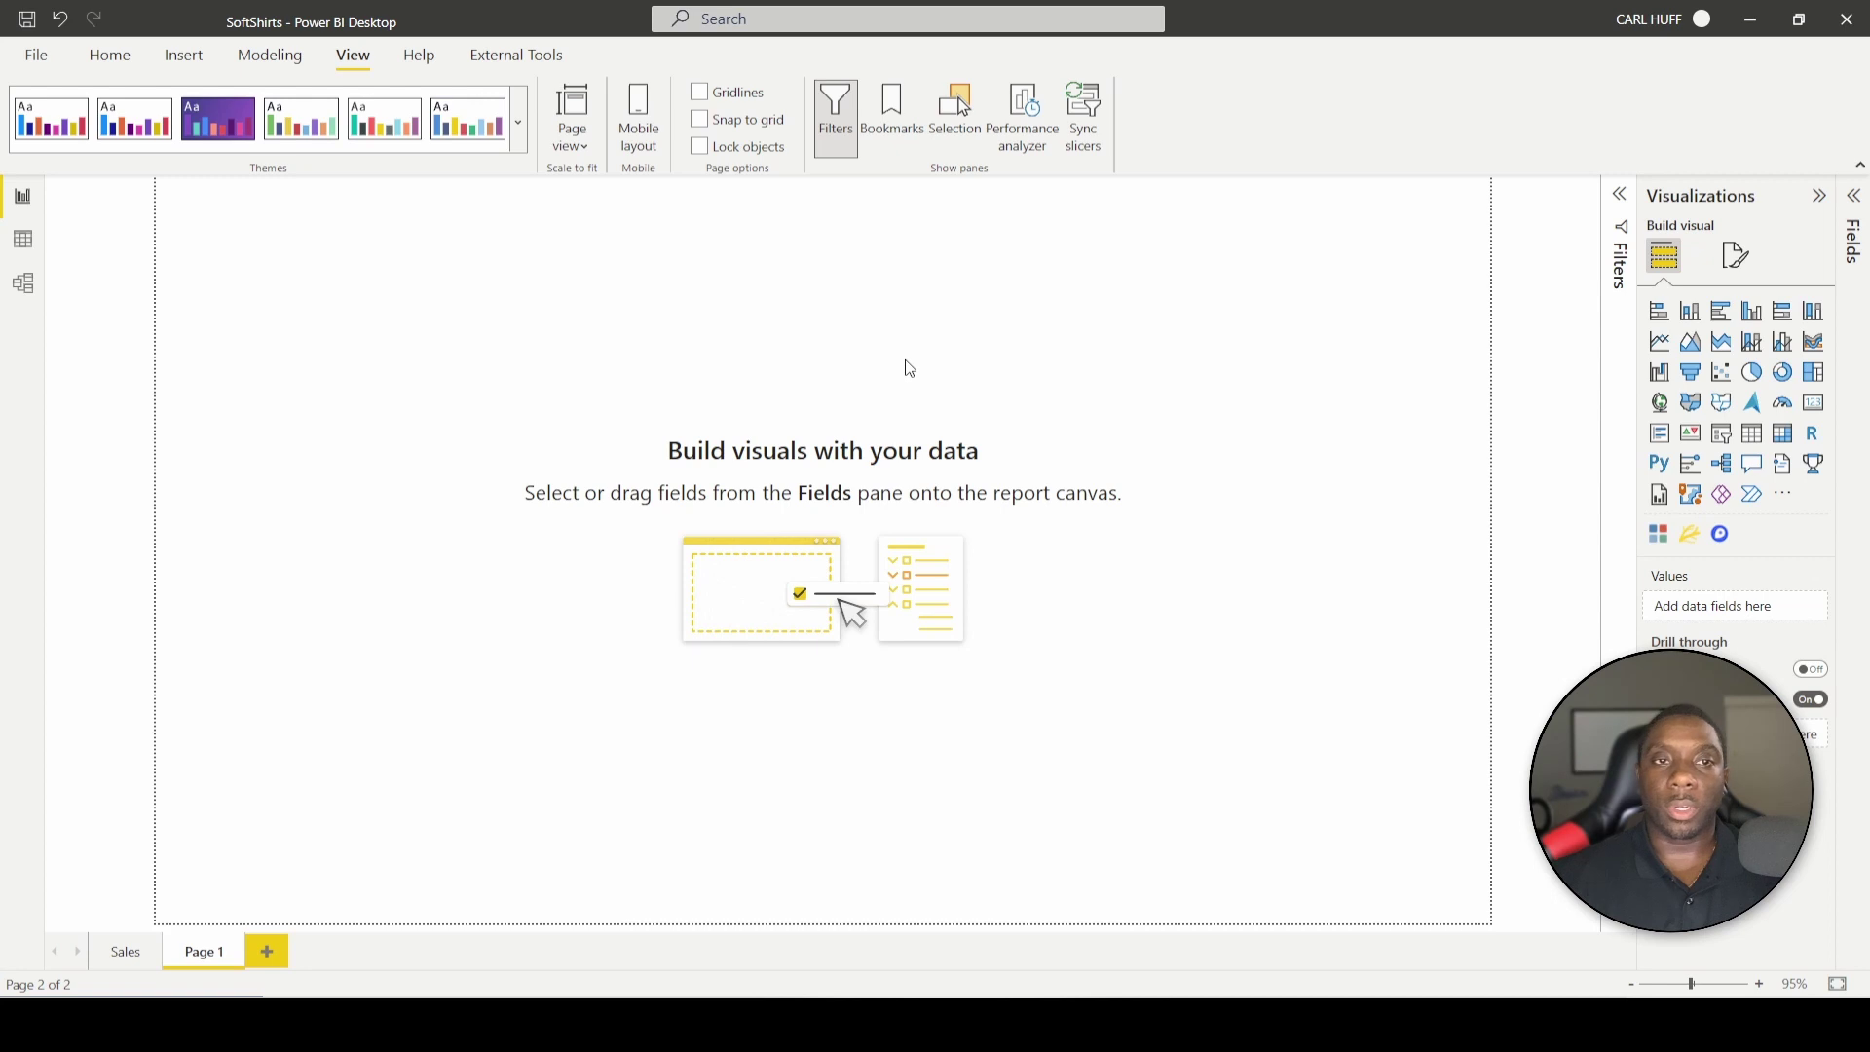
pyautogui.click(108, 60)
pyautogui.click(182, 55)
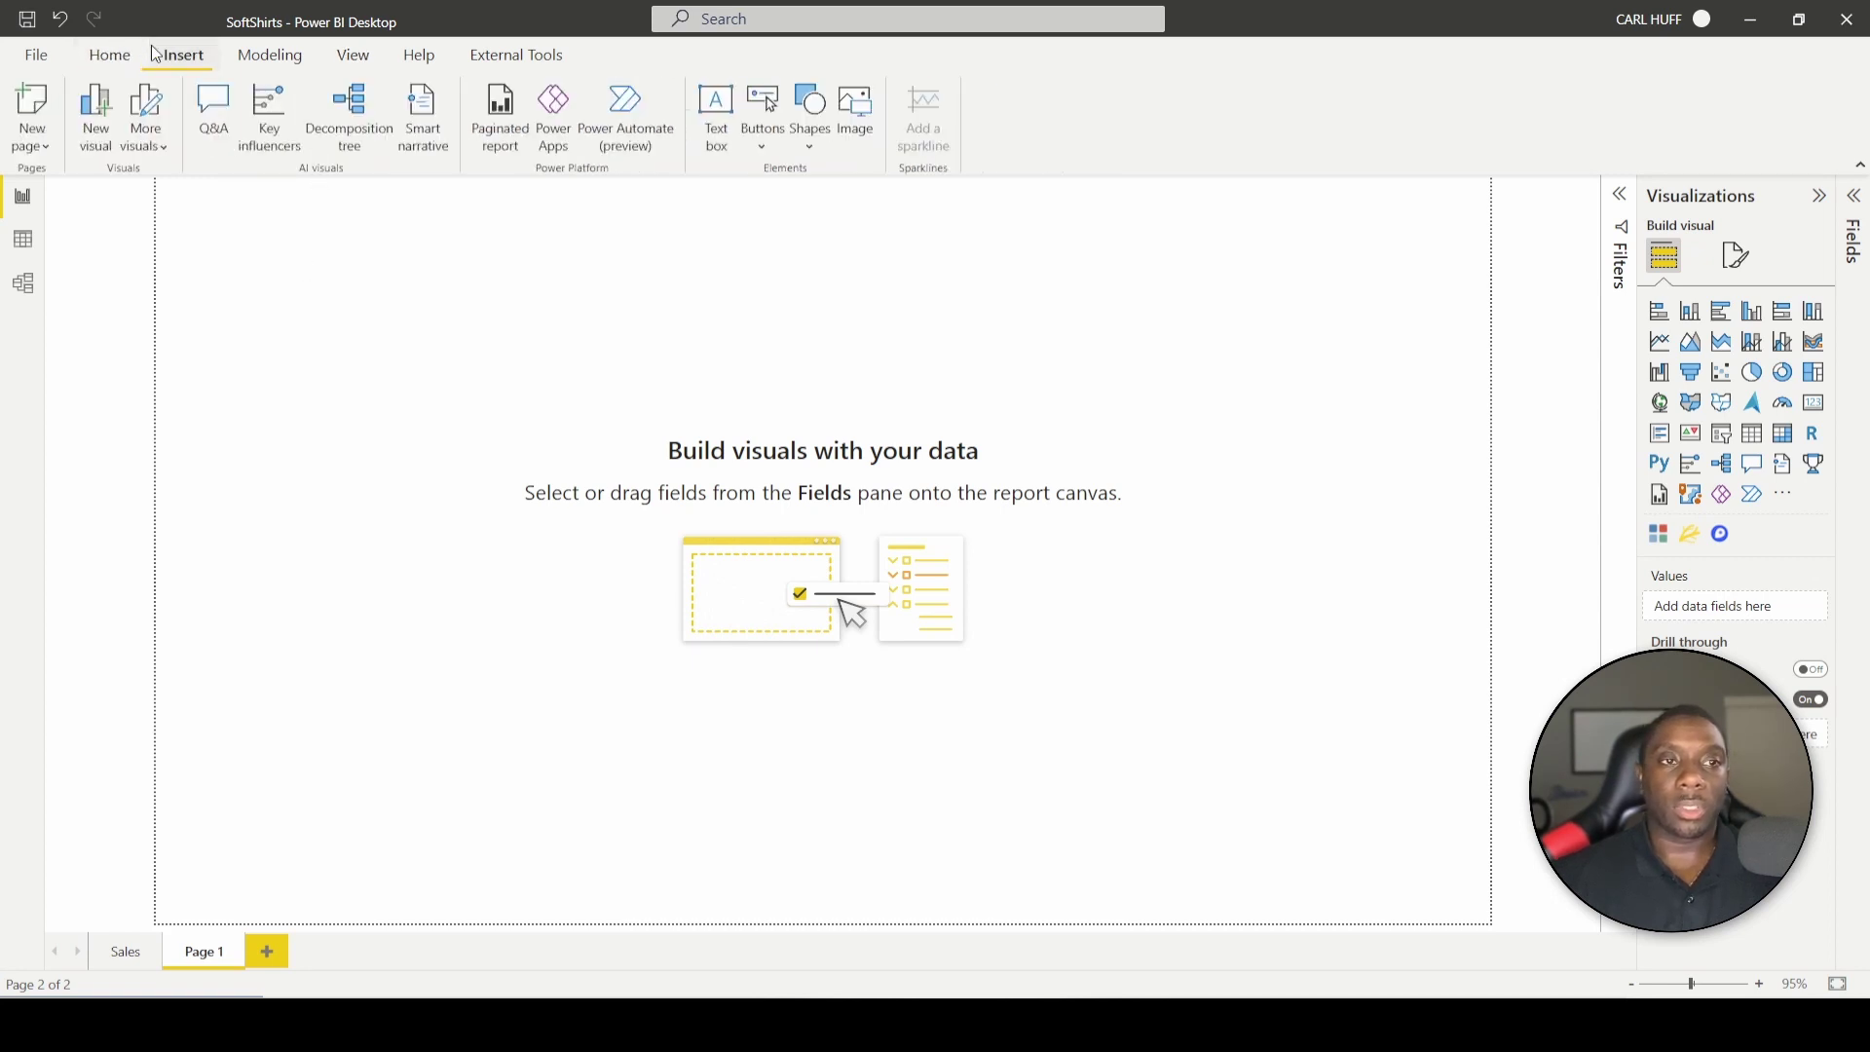
# Insert a rectangle shape, stretch it into a wide short block, and expand its Style settings.
pyautogui.click(823, 149)
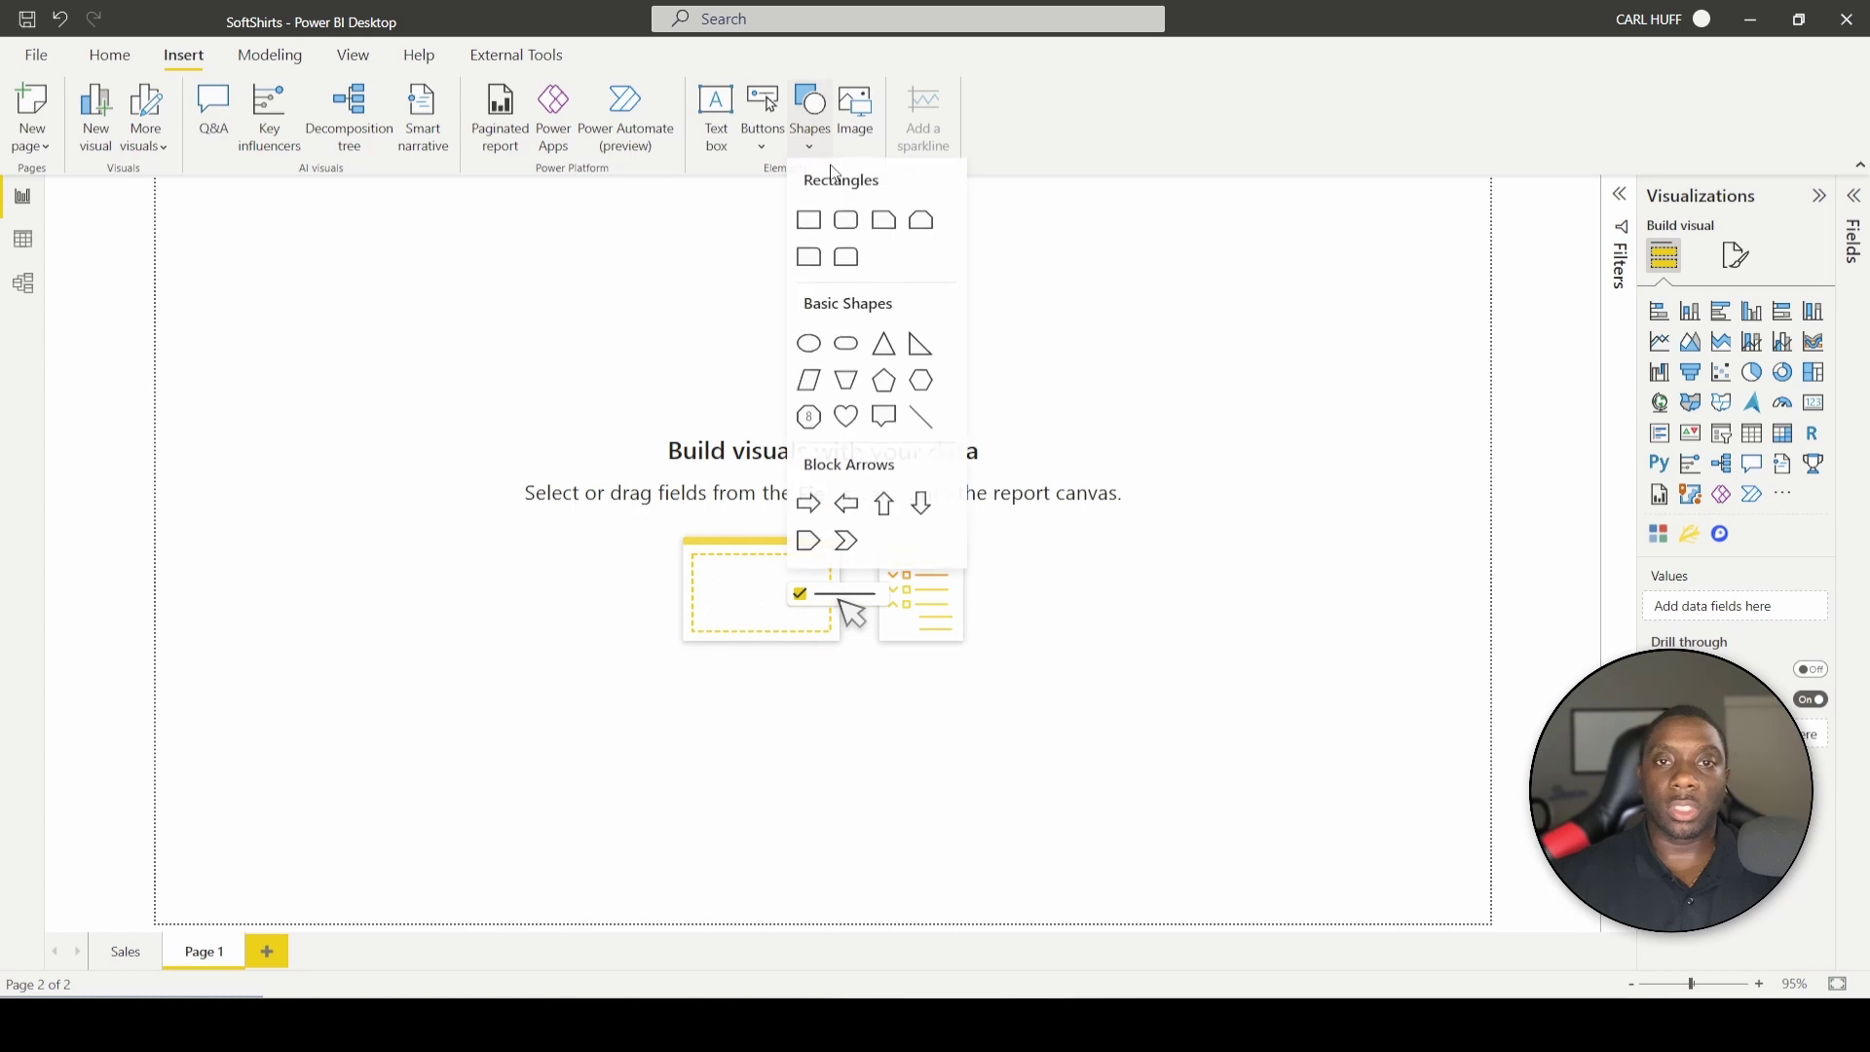
pyautogui.click(809, 224)
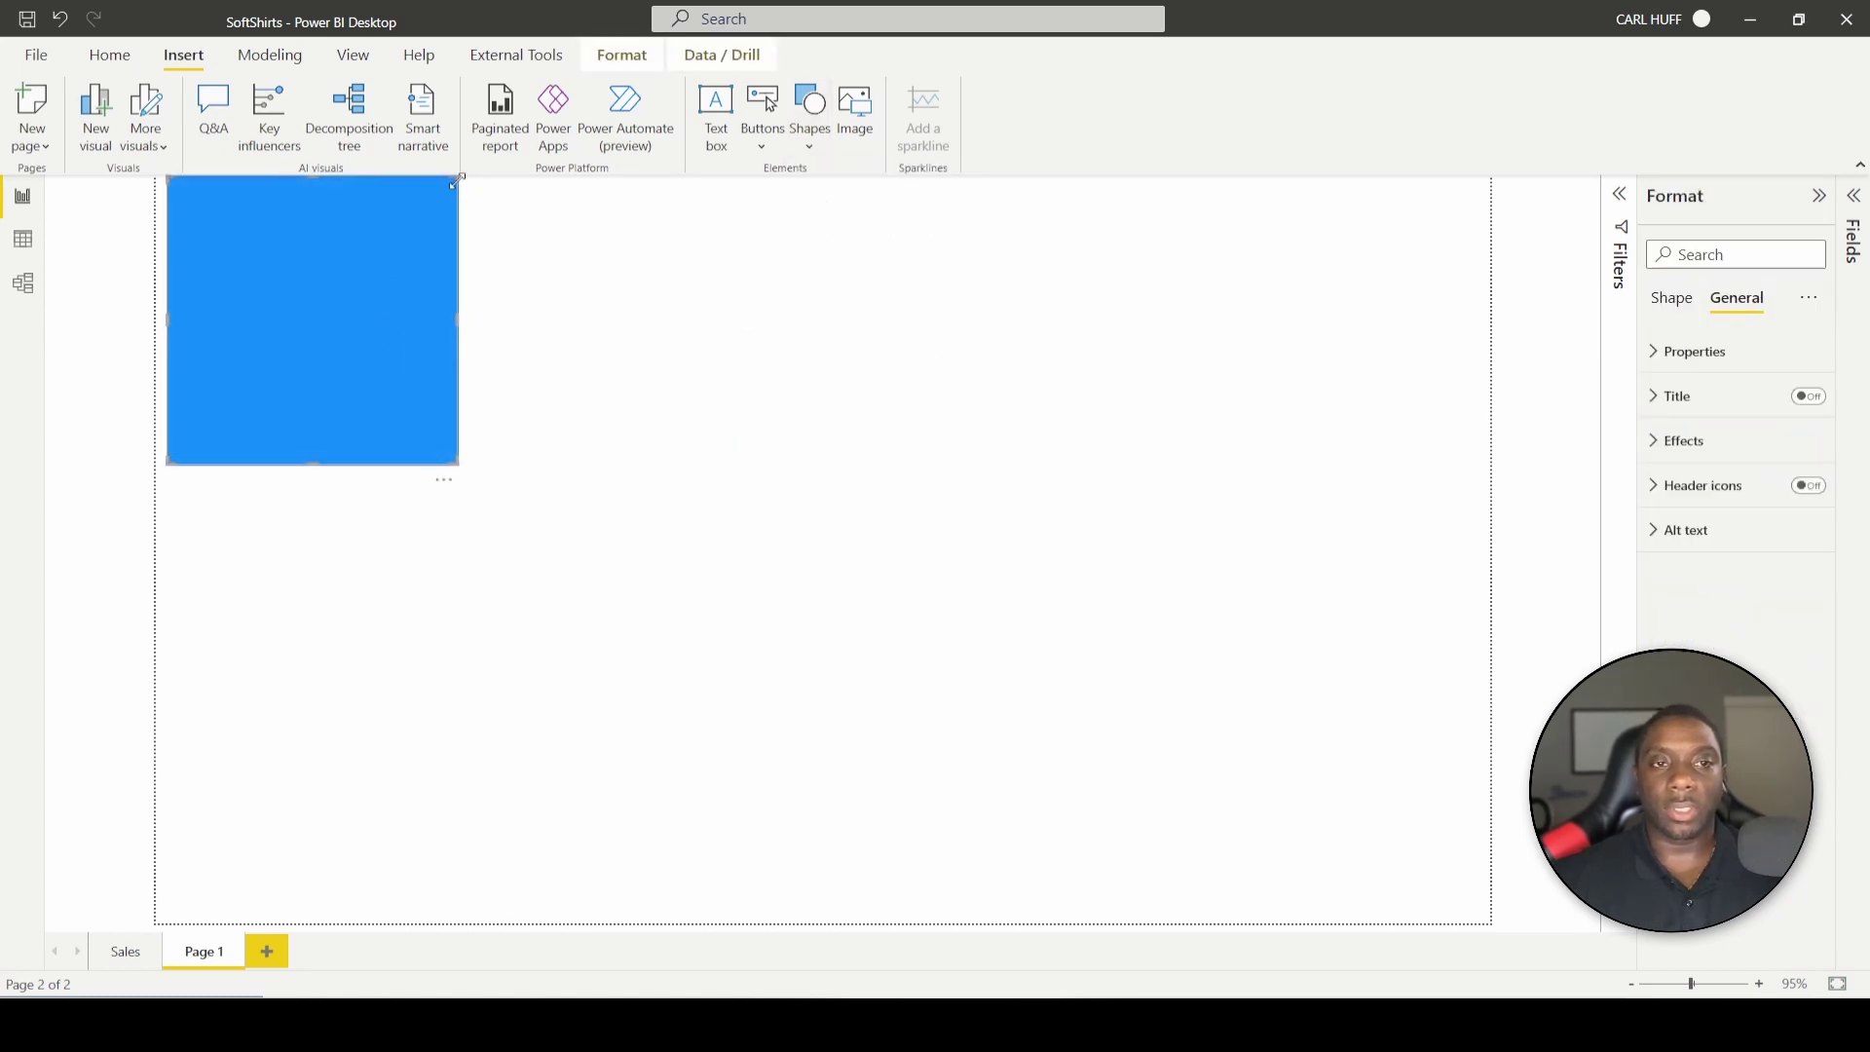
pyautogui.moveTo(598, 413); pyautogui.dragTo(754, 449)
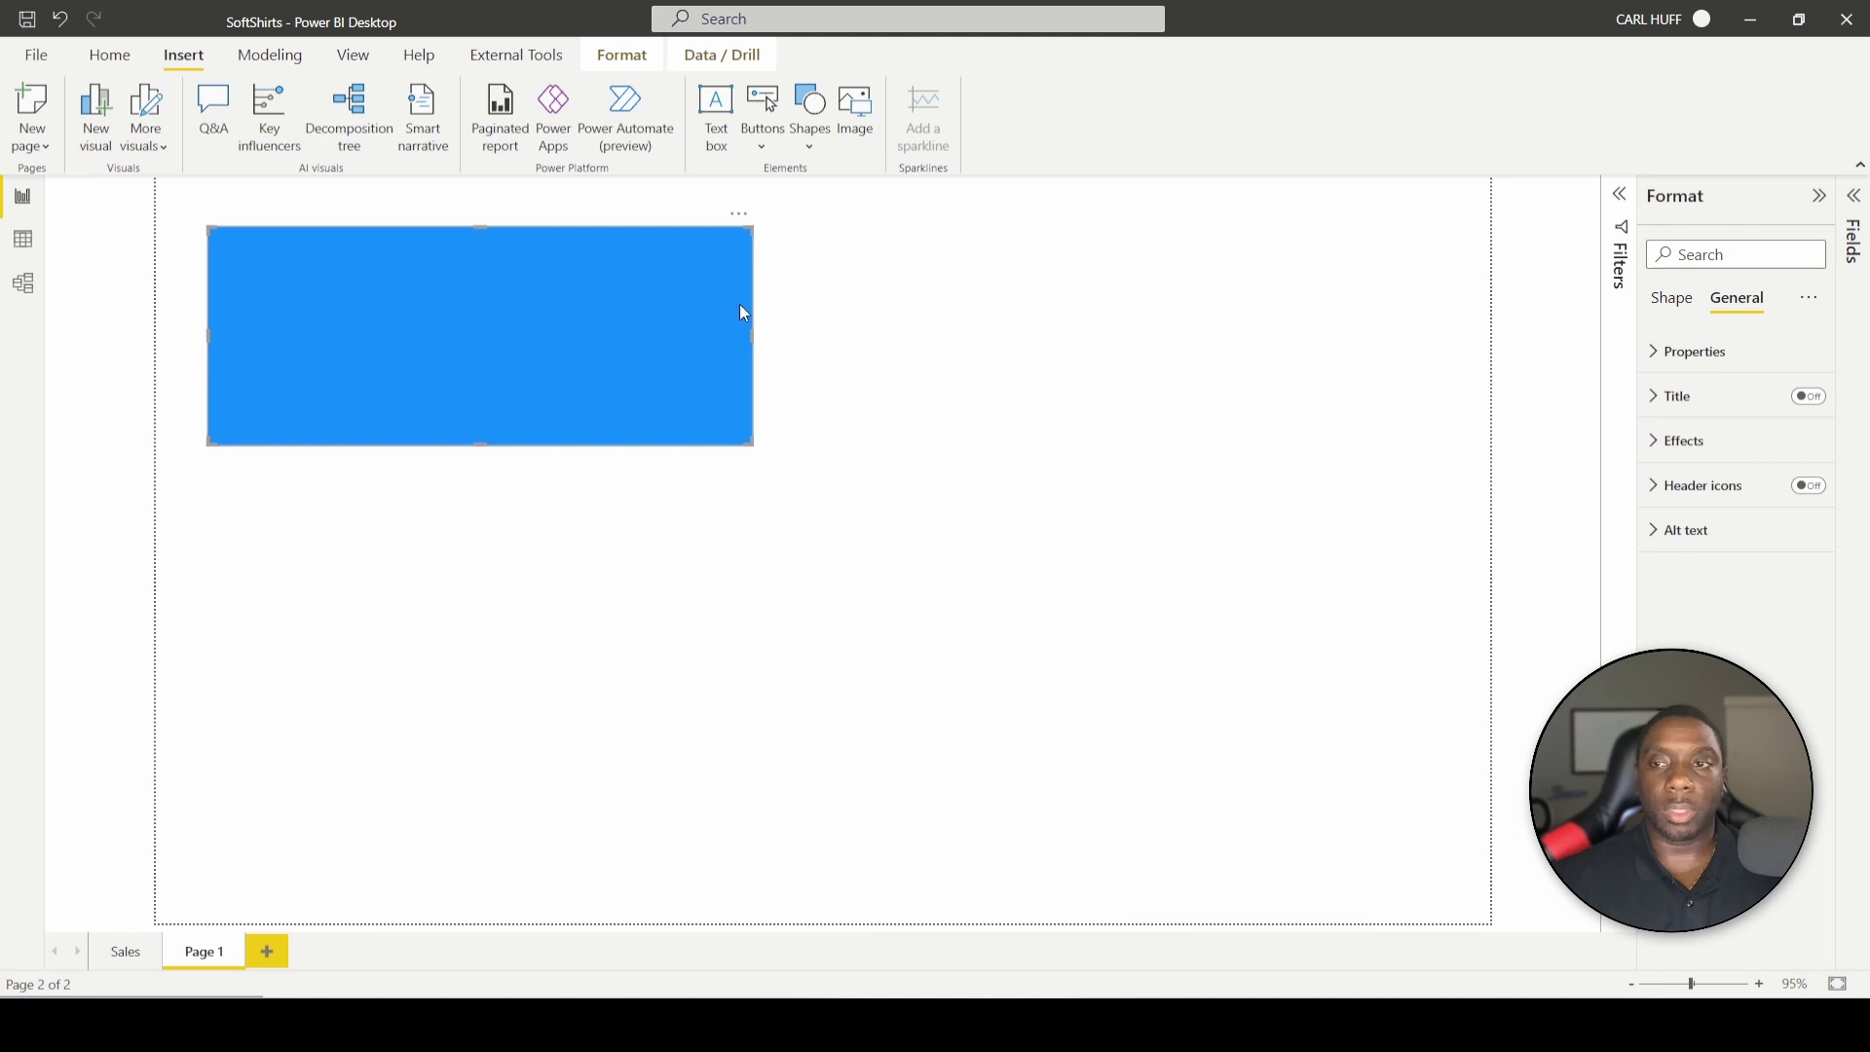
pyautogui.click(1689, 314)
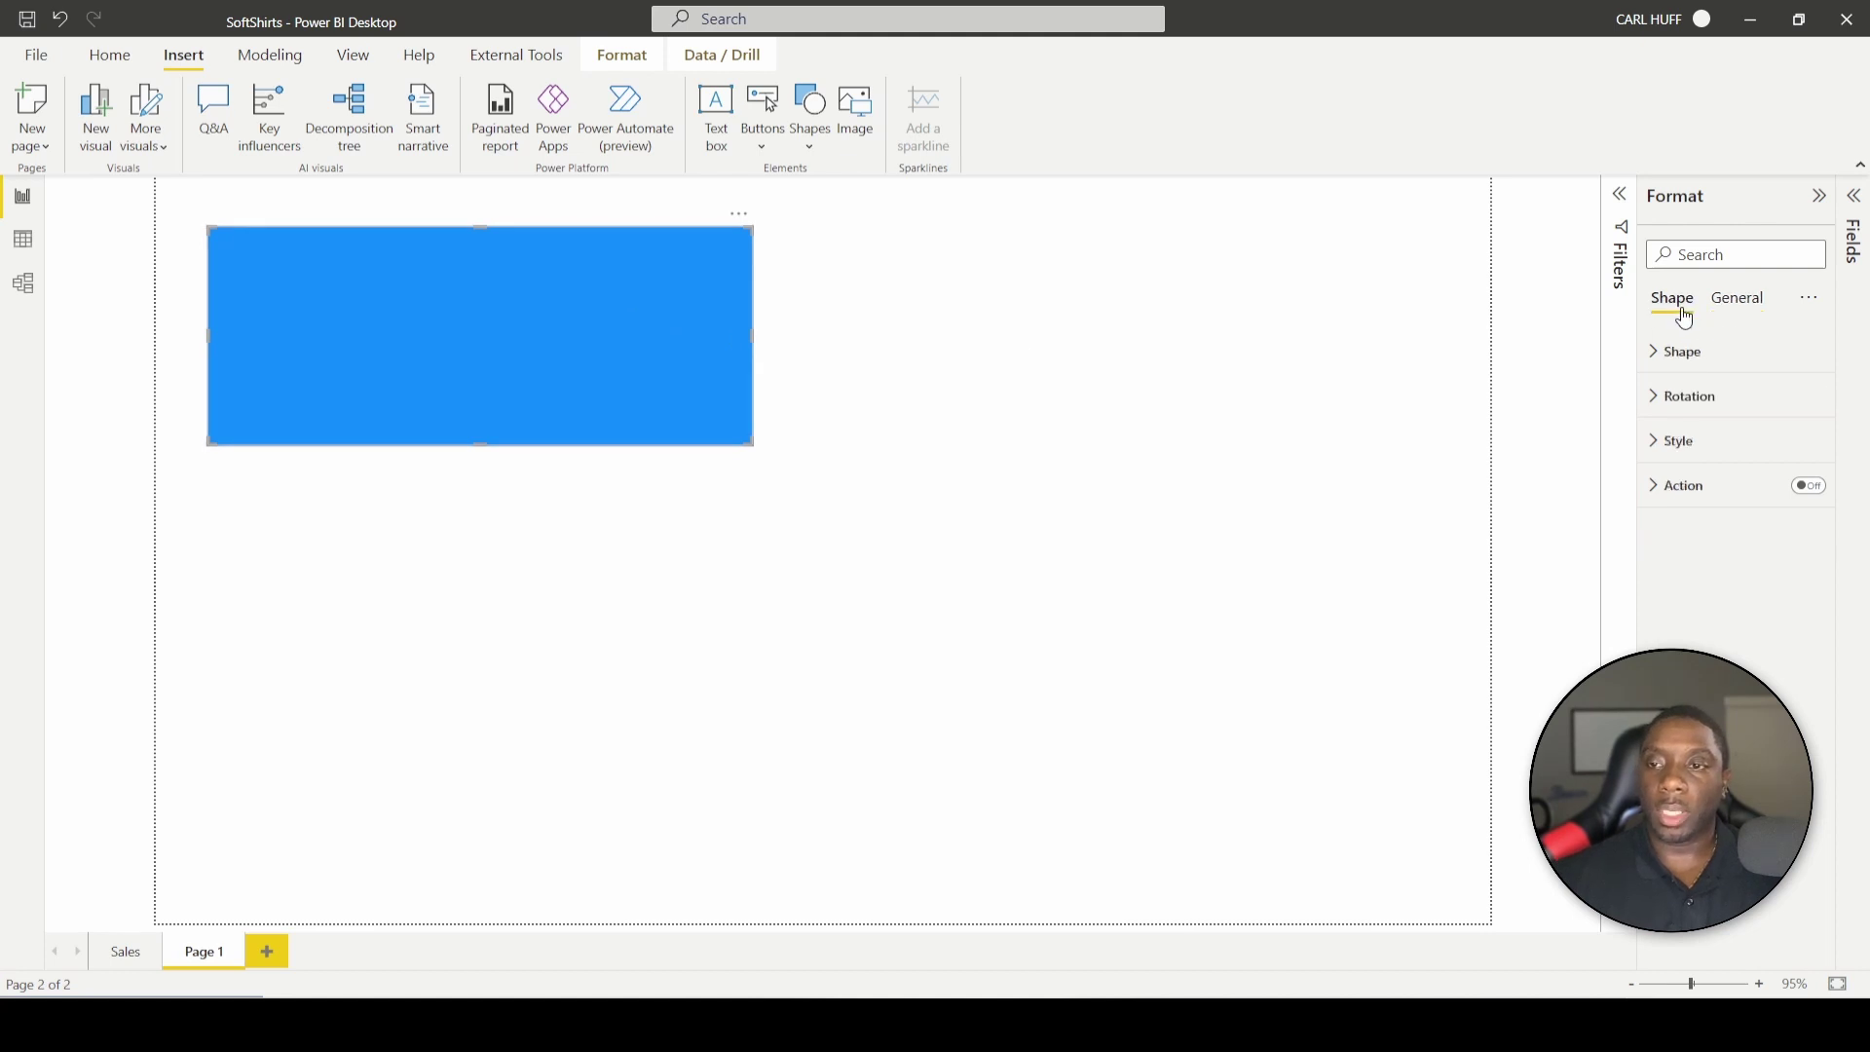
pyautogui.click(1655, 438)
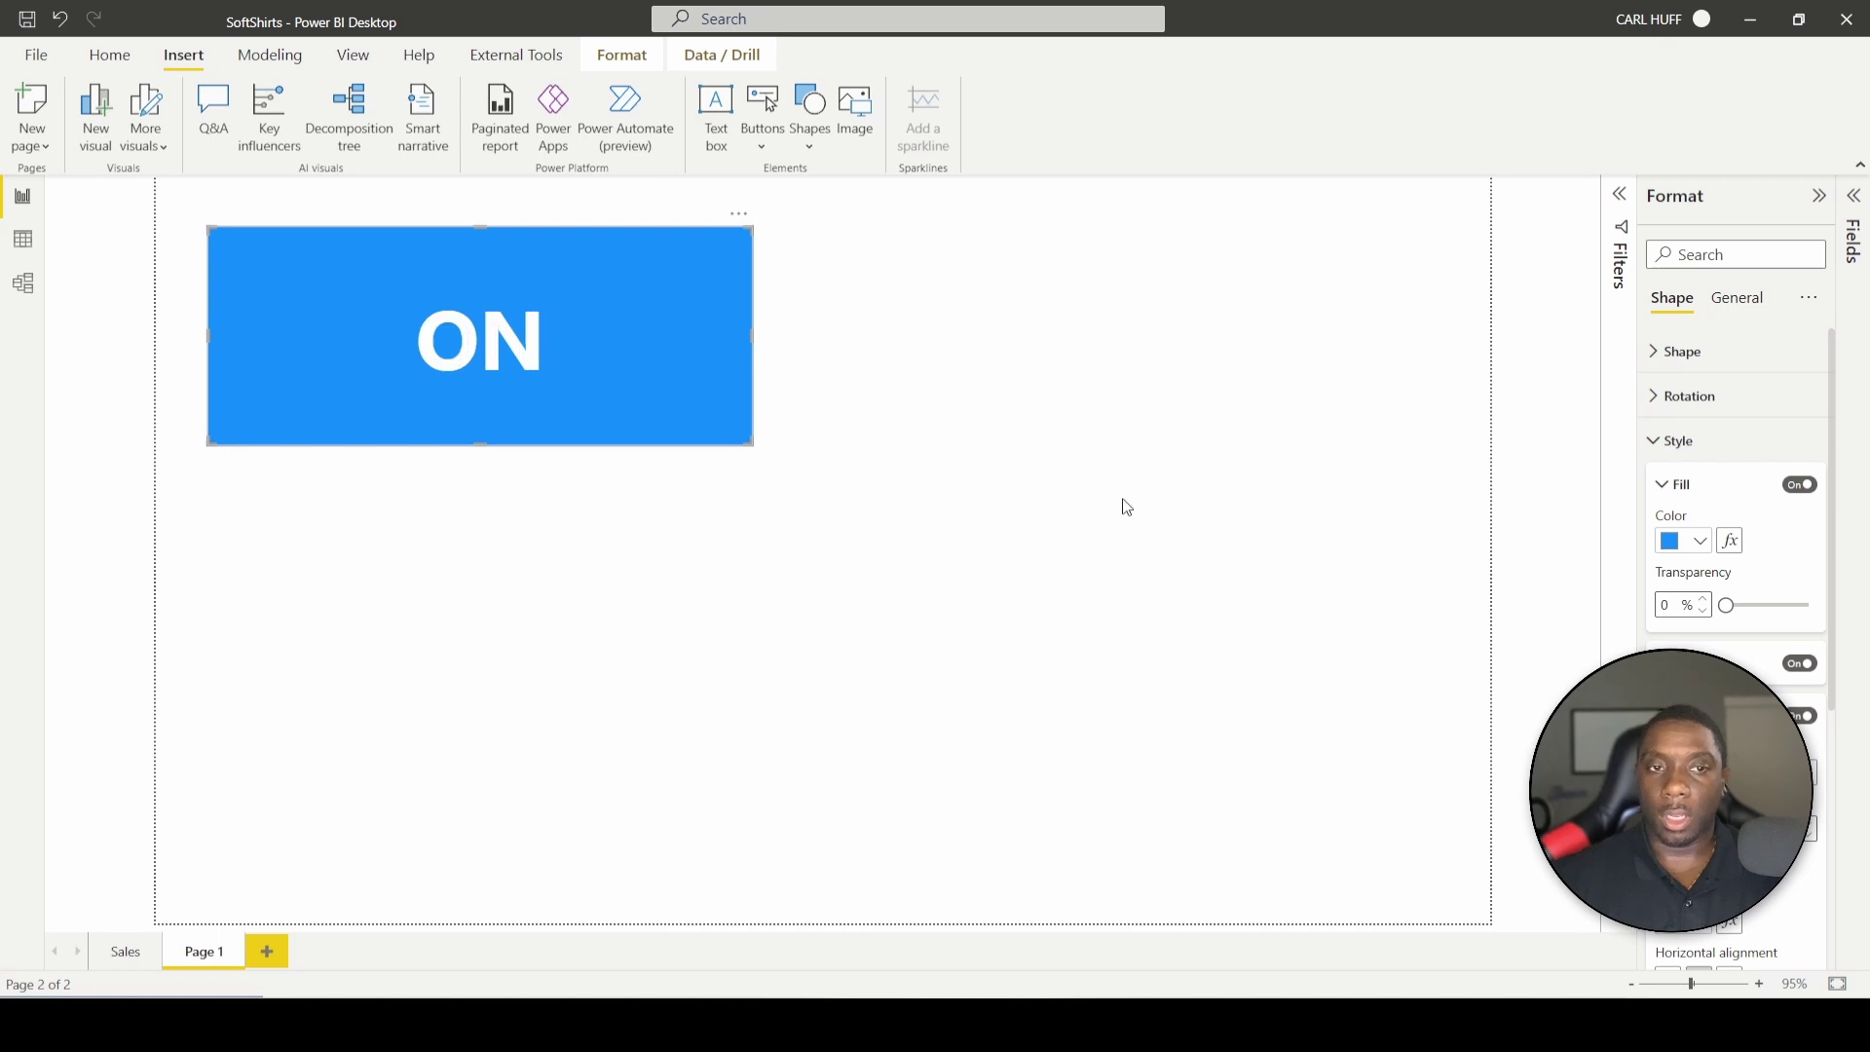
# Duplicate the ON shape and move the copy to the right of the original.
pyautogui.click(944, 352)
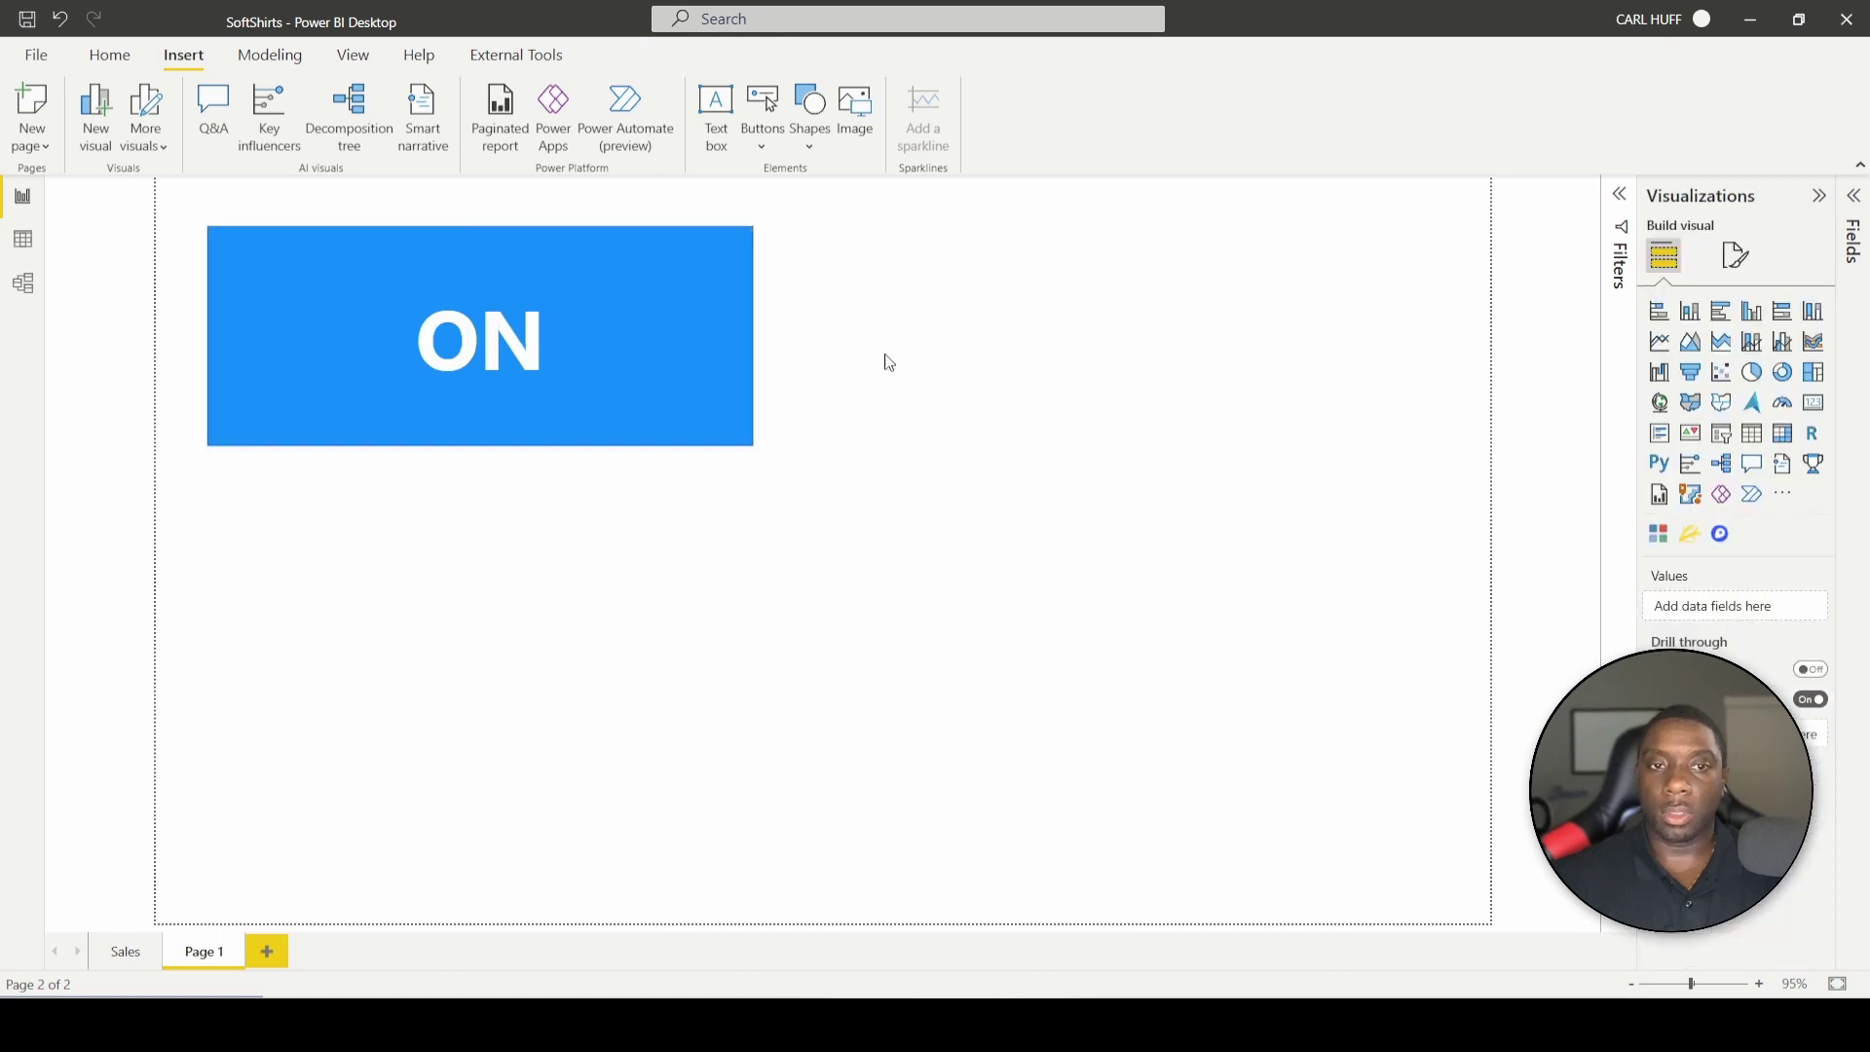
pyautogui.click(667, 310)
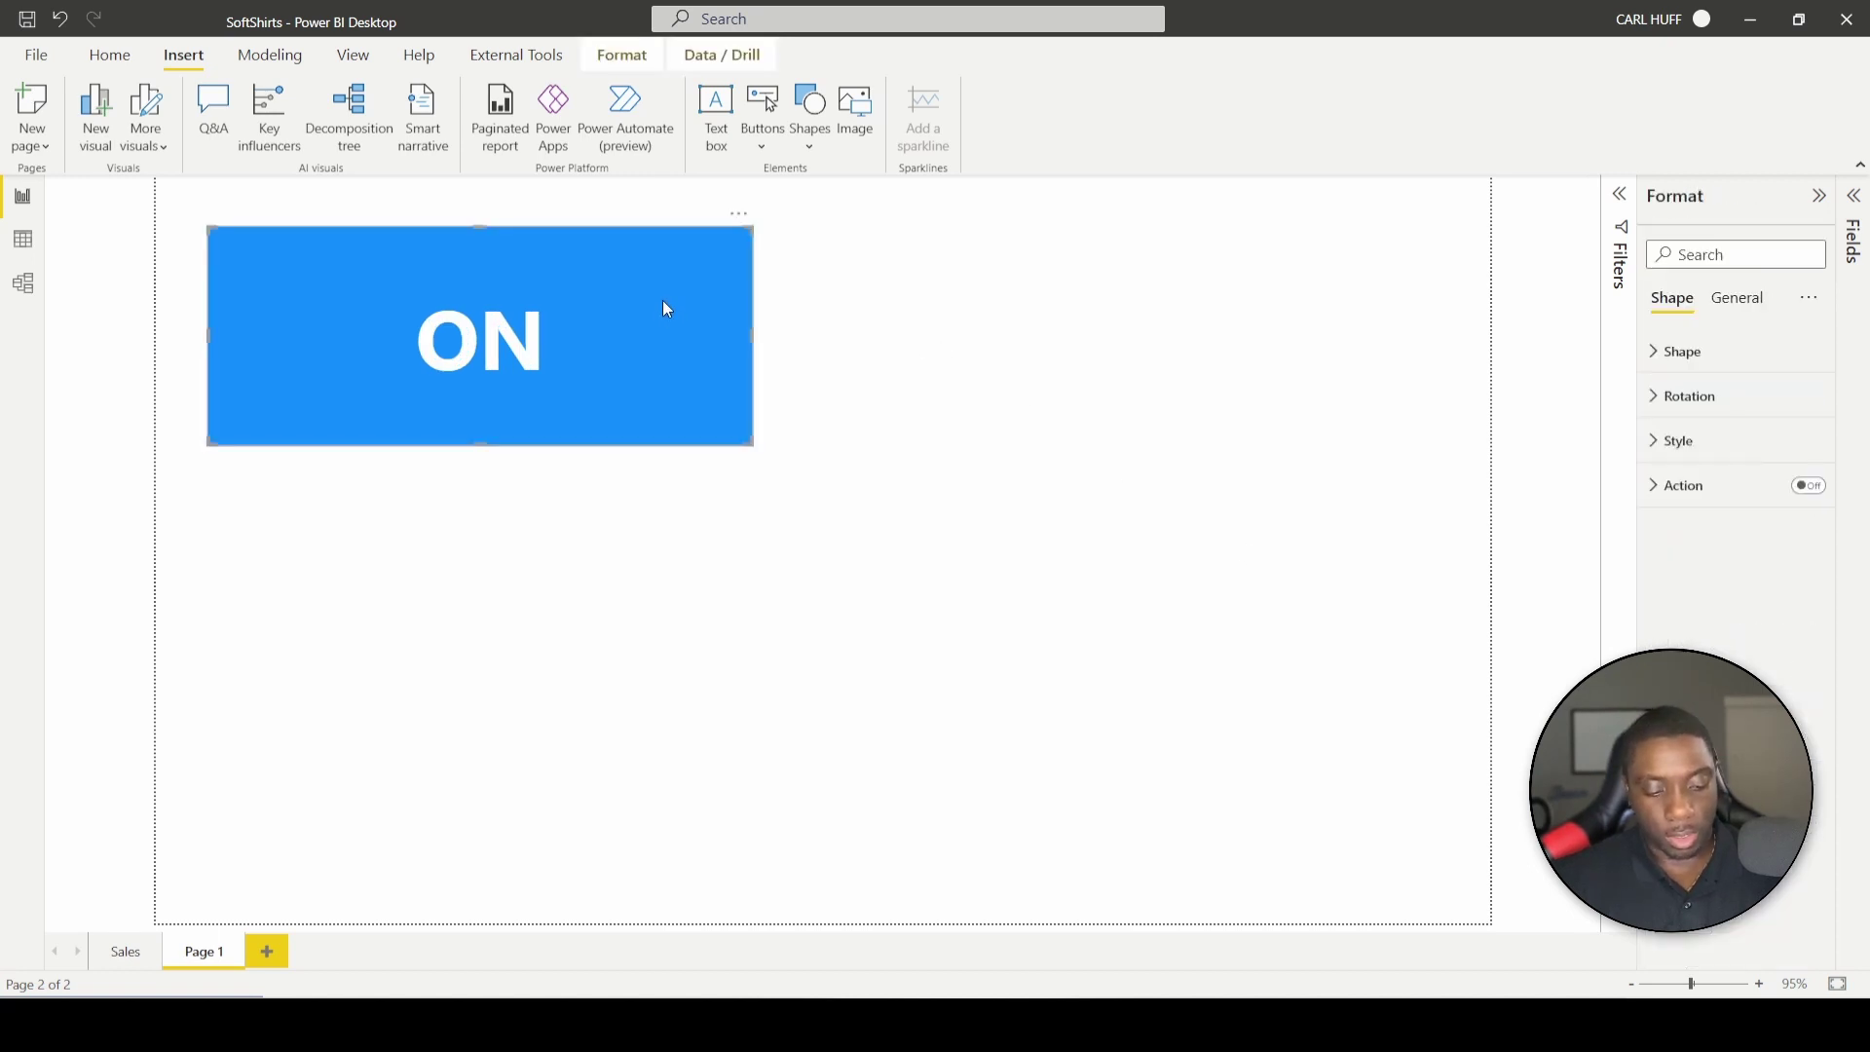
pyautogui.hotkey('ctrl', 'c')
pyautogui.hotkey('ctrl', 'v')
pyautogui.moveTo(618, 301); pyautogui.dragTo(1237, 275)
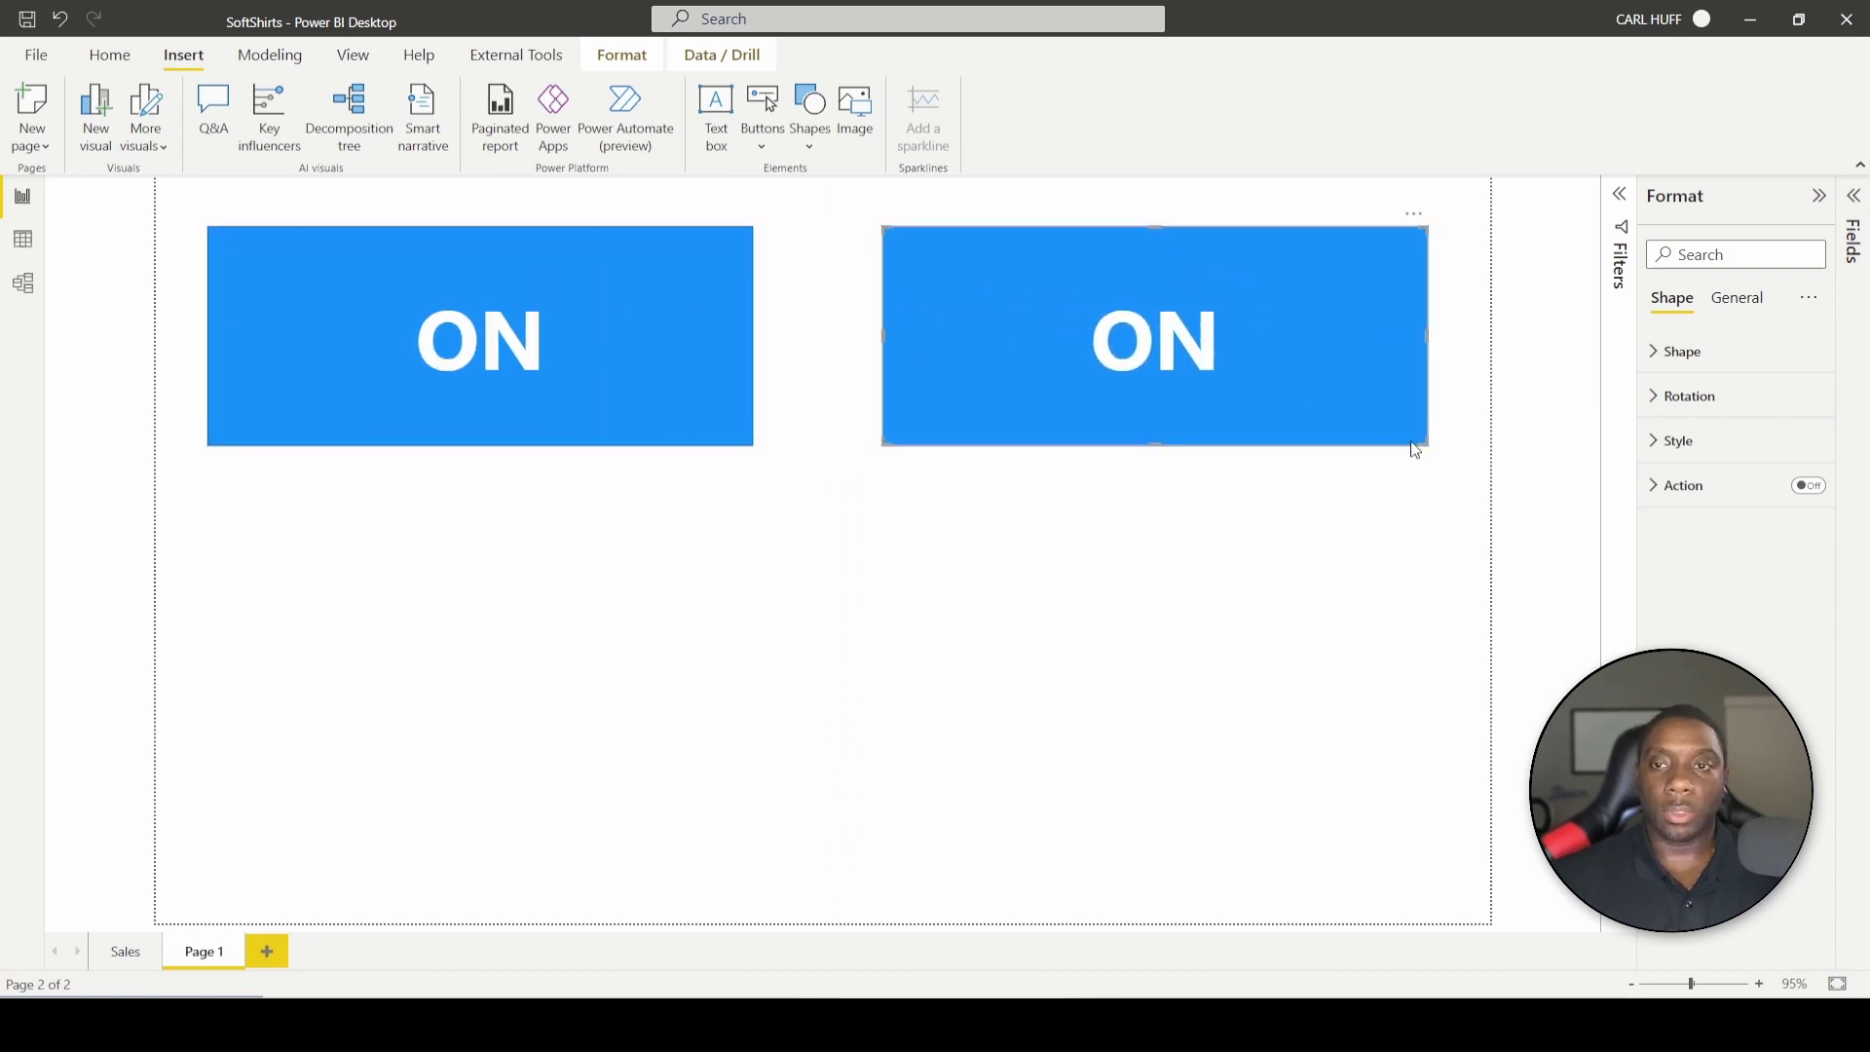
# Change the copy's text to OFF and give it a bright red fill from More colors.
pyautogui.click(1656, 441)
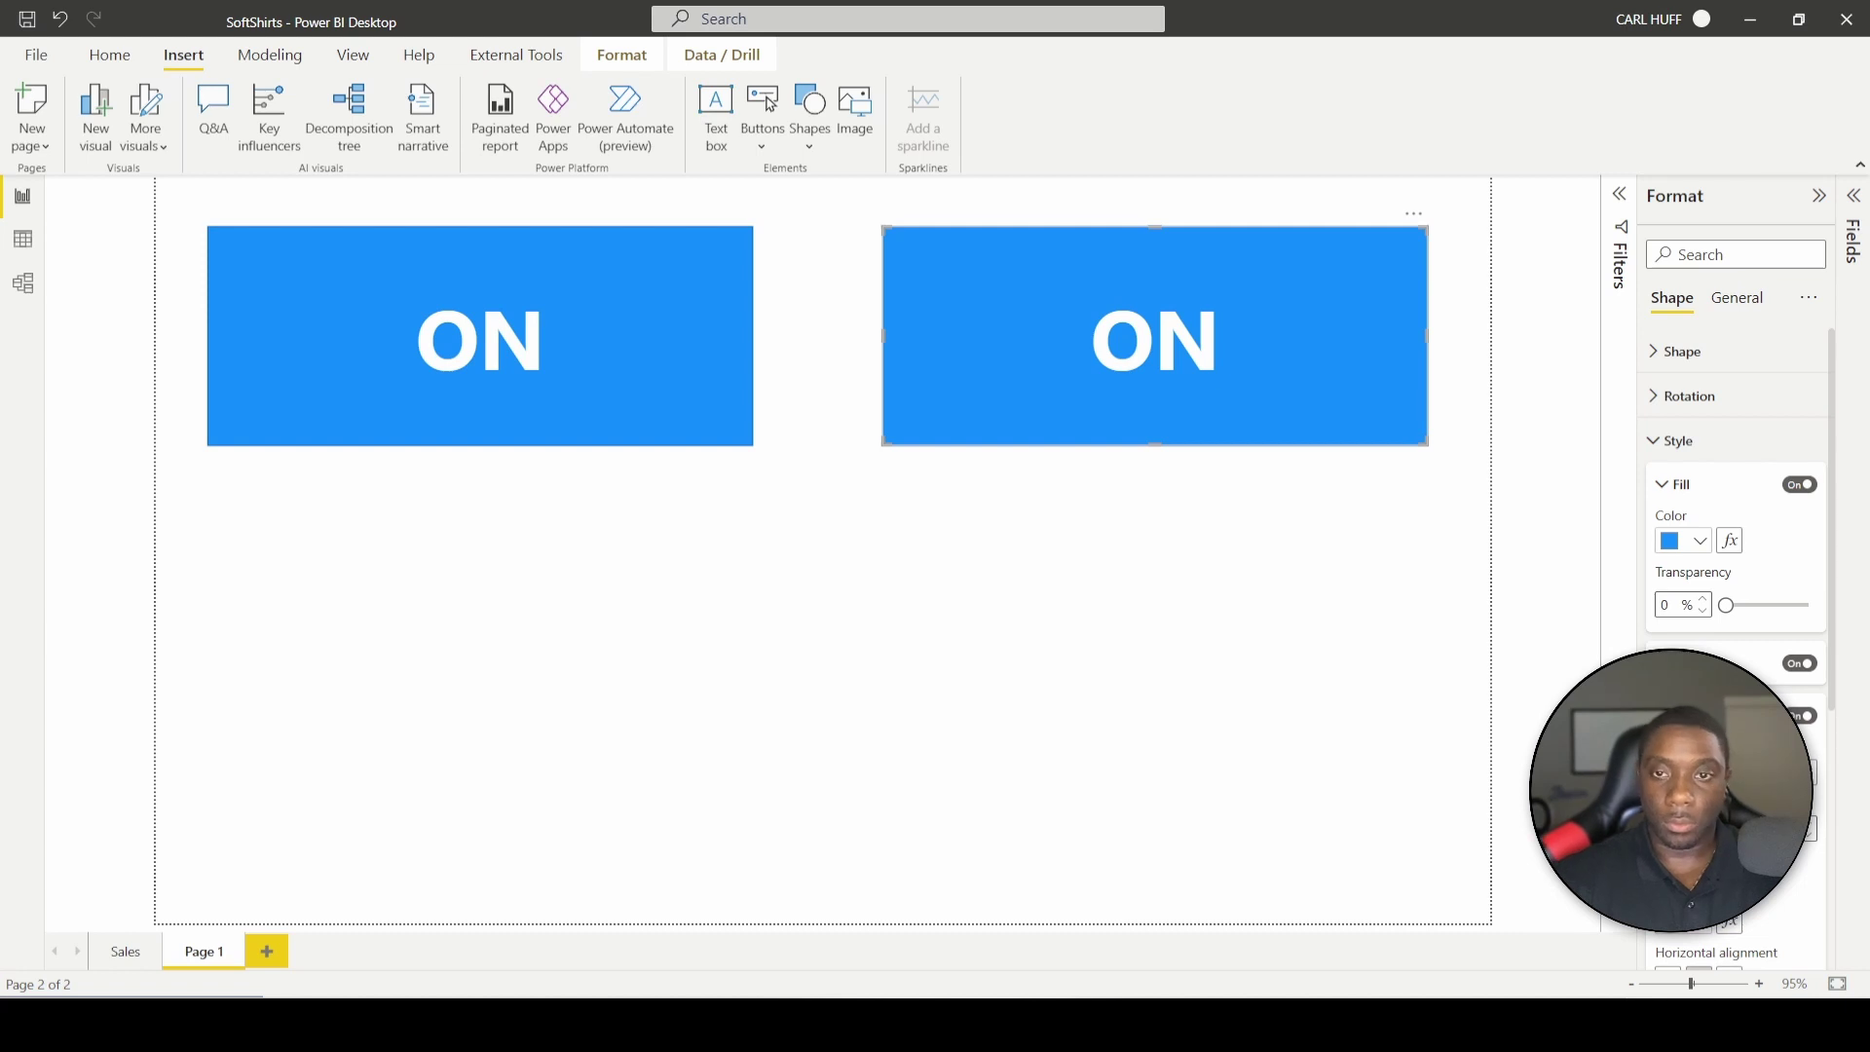
pyautogui.write('OFF')
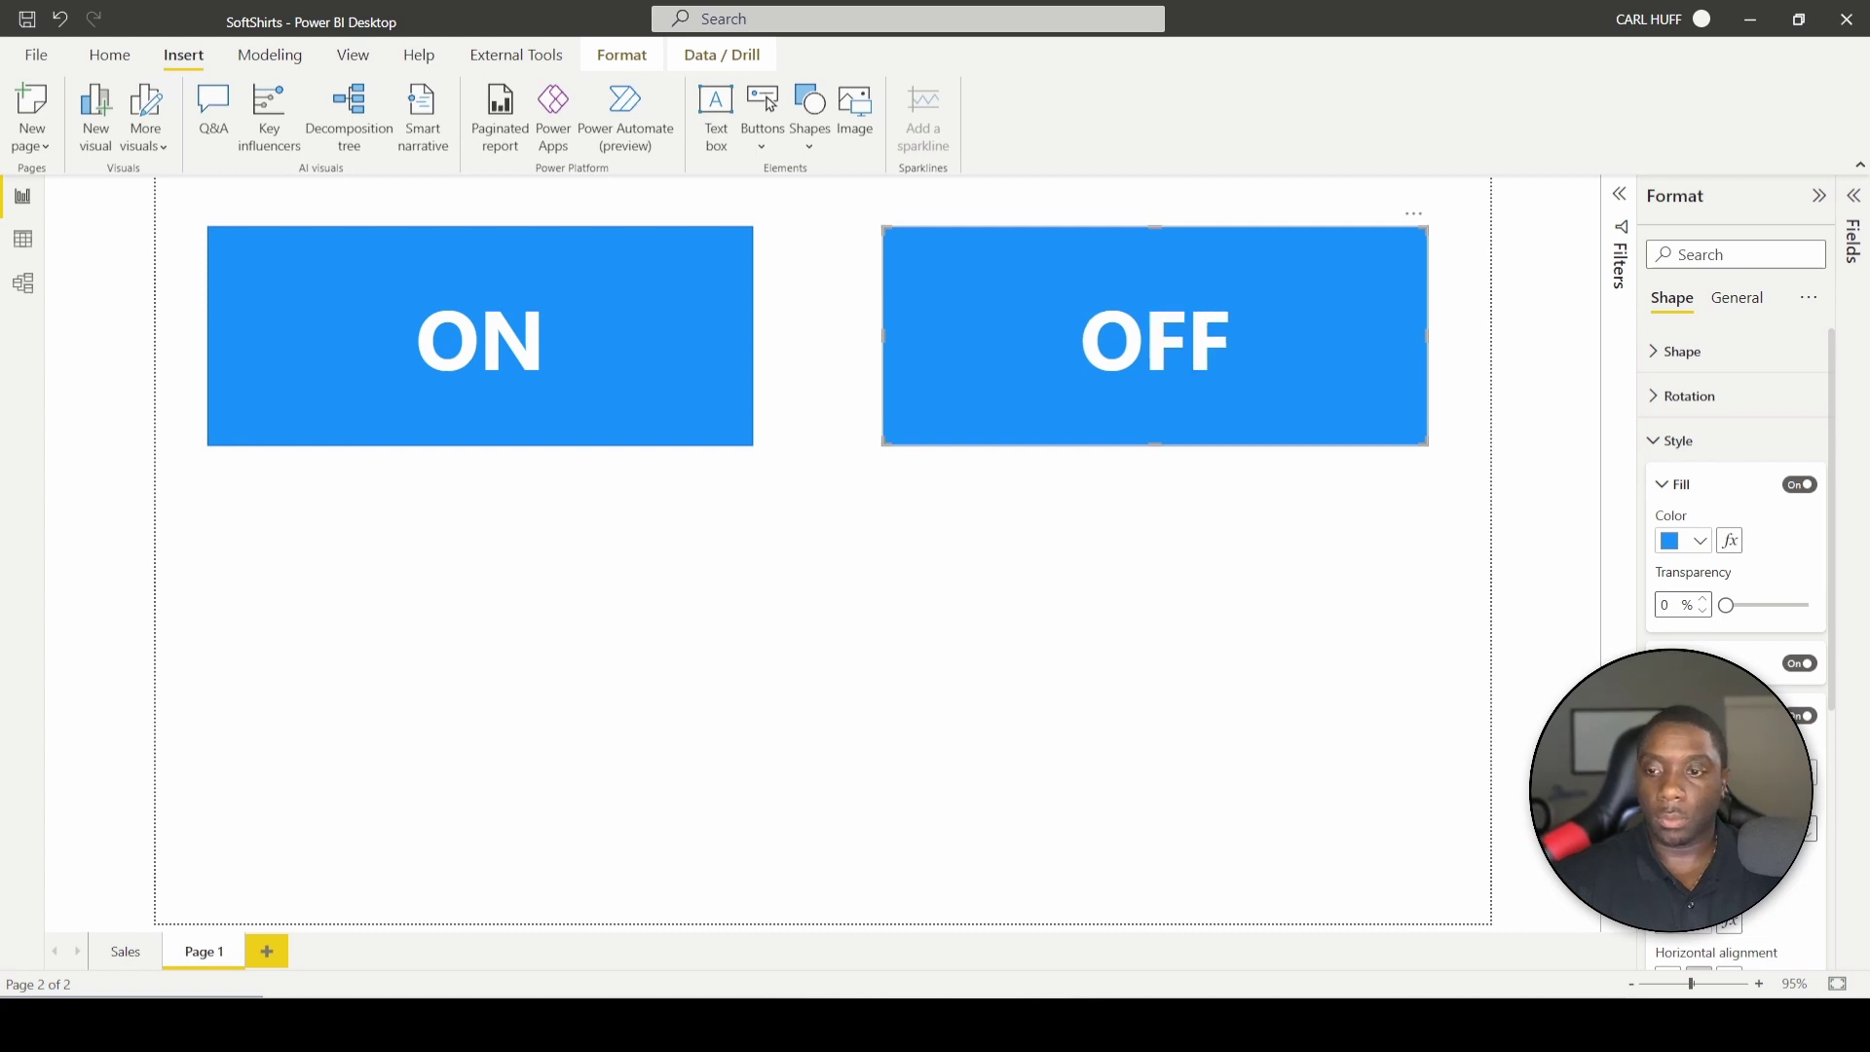
pyautogui.click(1700, 542)
pyautogui.click(1577, 920)
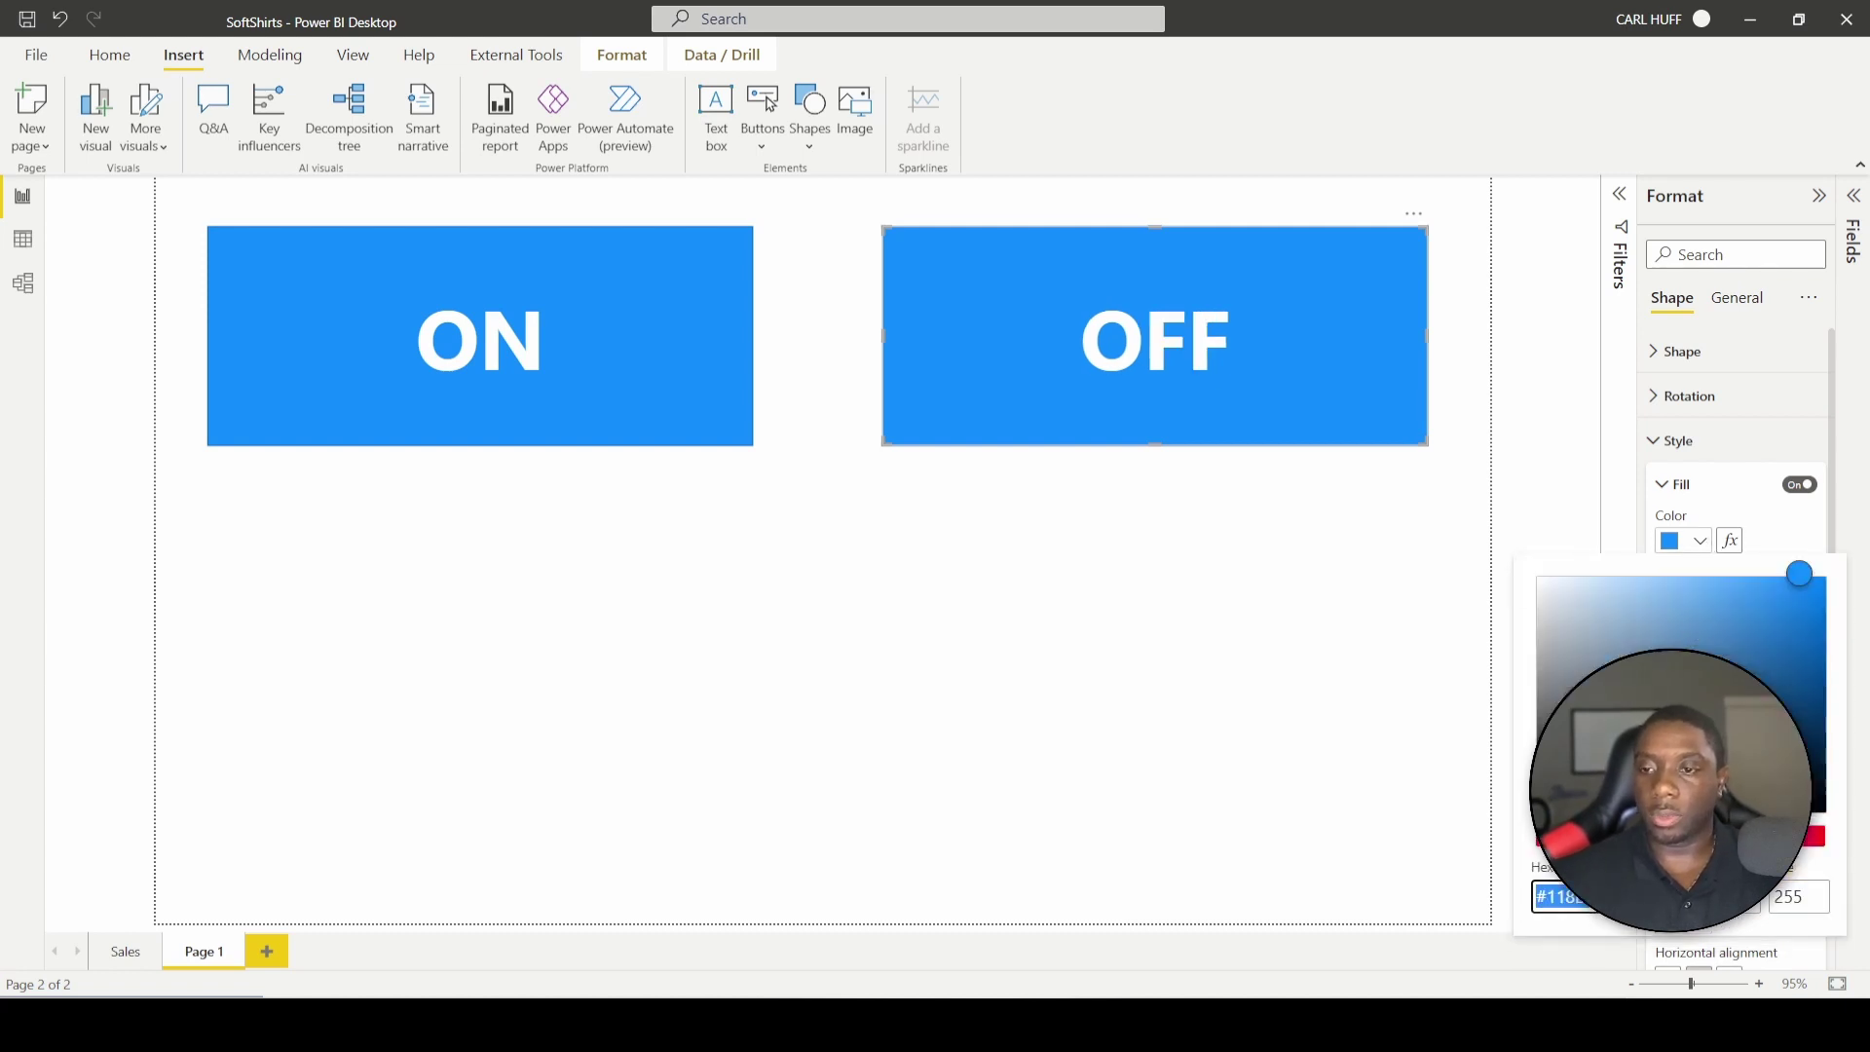
pyautogui.click(1519, 839)
pyautogui.moveTo(1814, 590); pyautogui.dragTo(1824, 585)
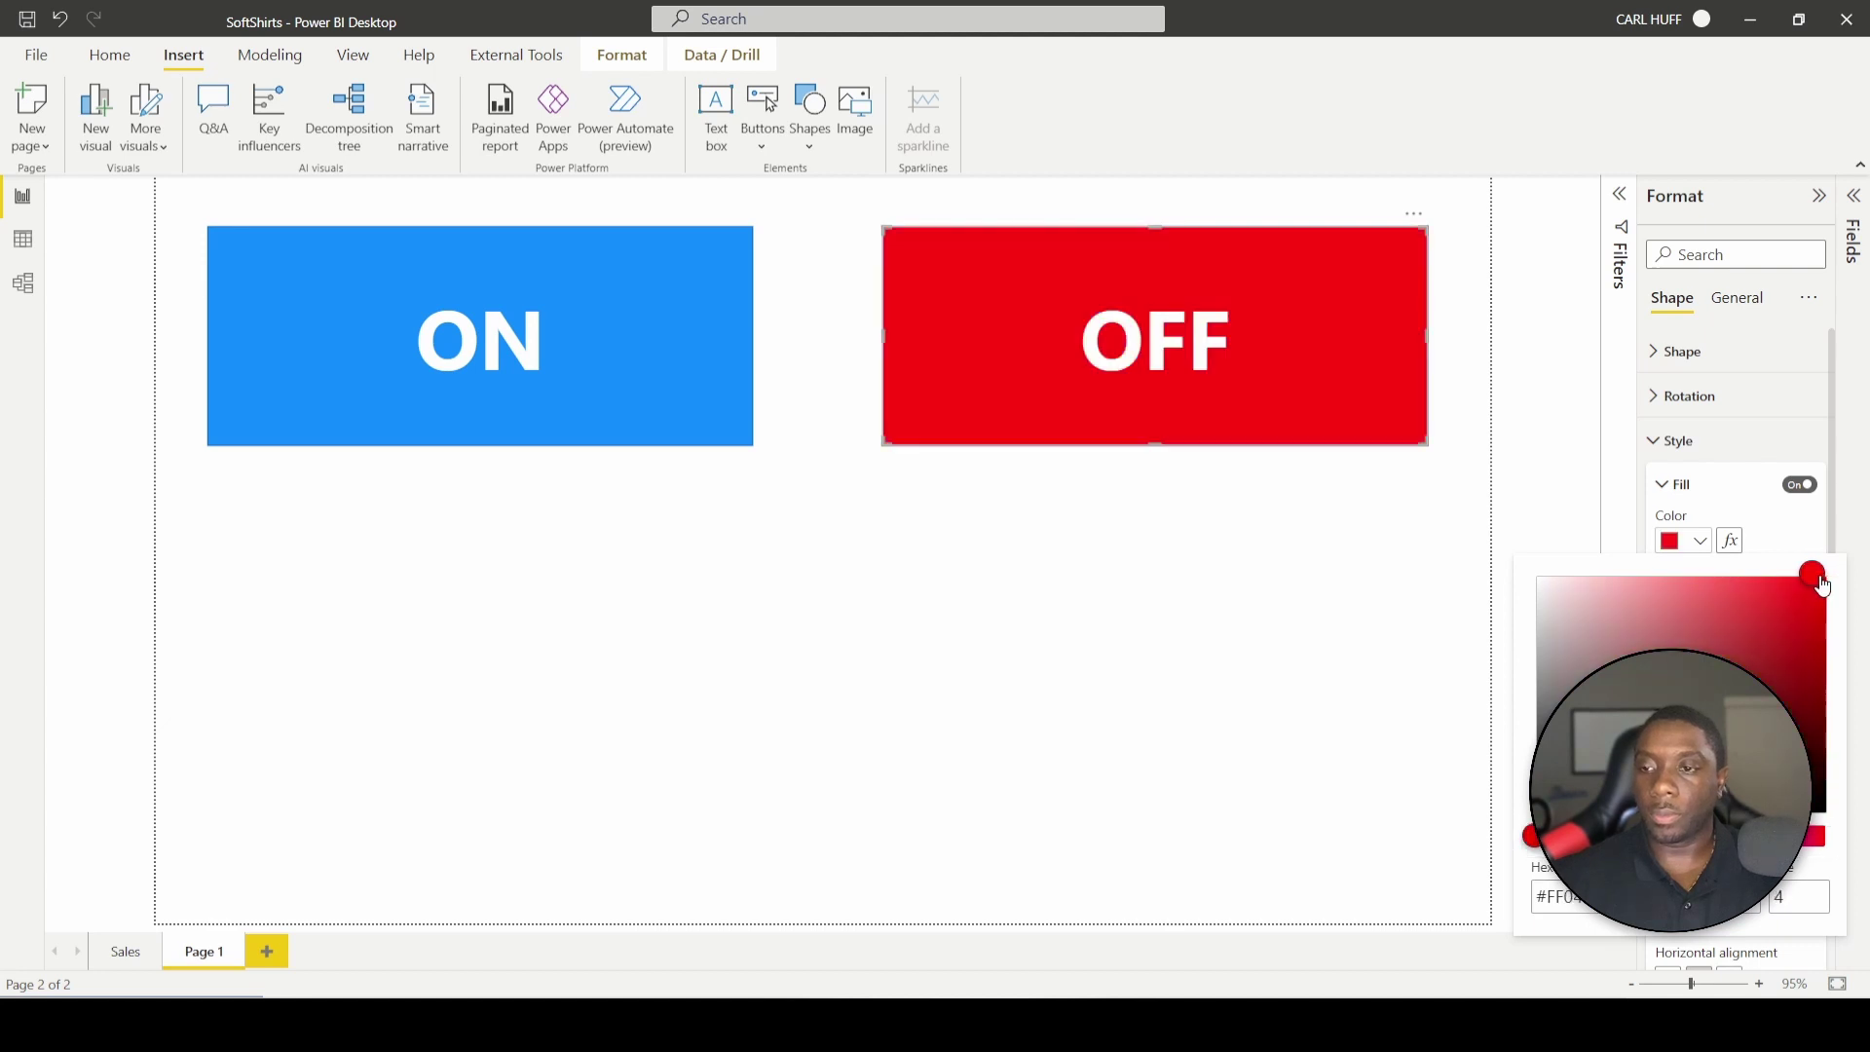
pyautogui.click(1260, 535)
pyautogui.click(588, 593)
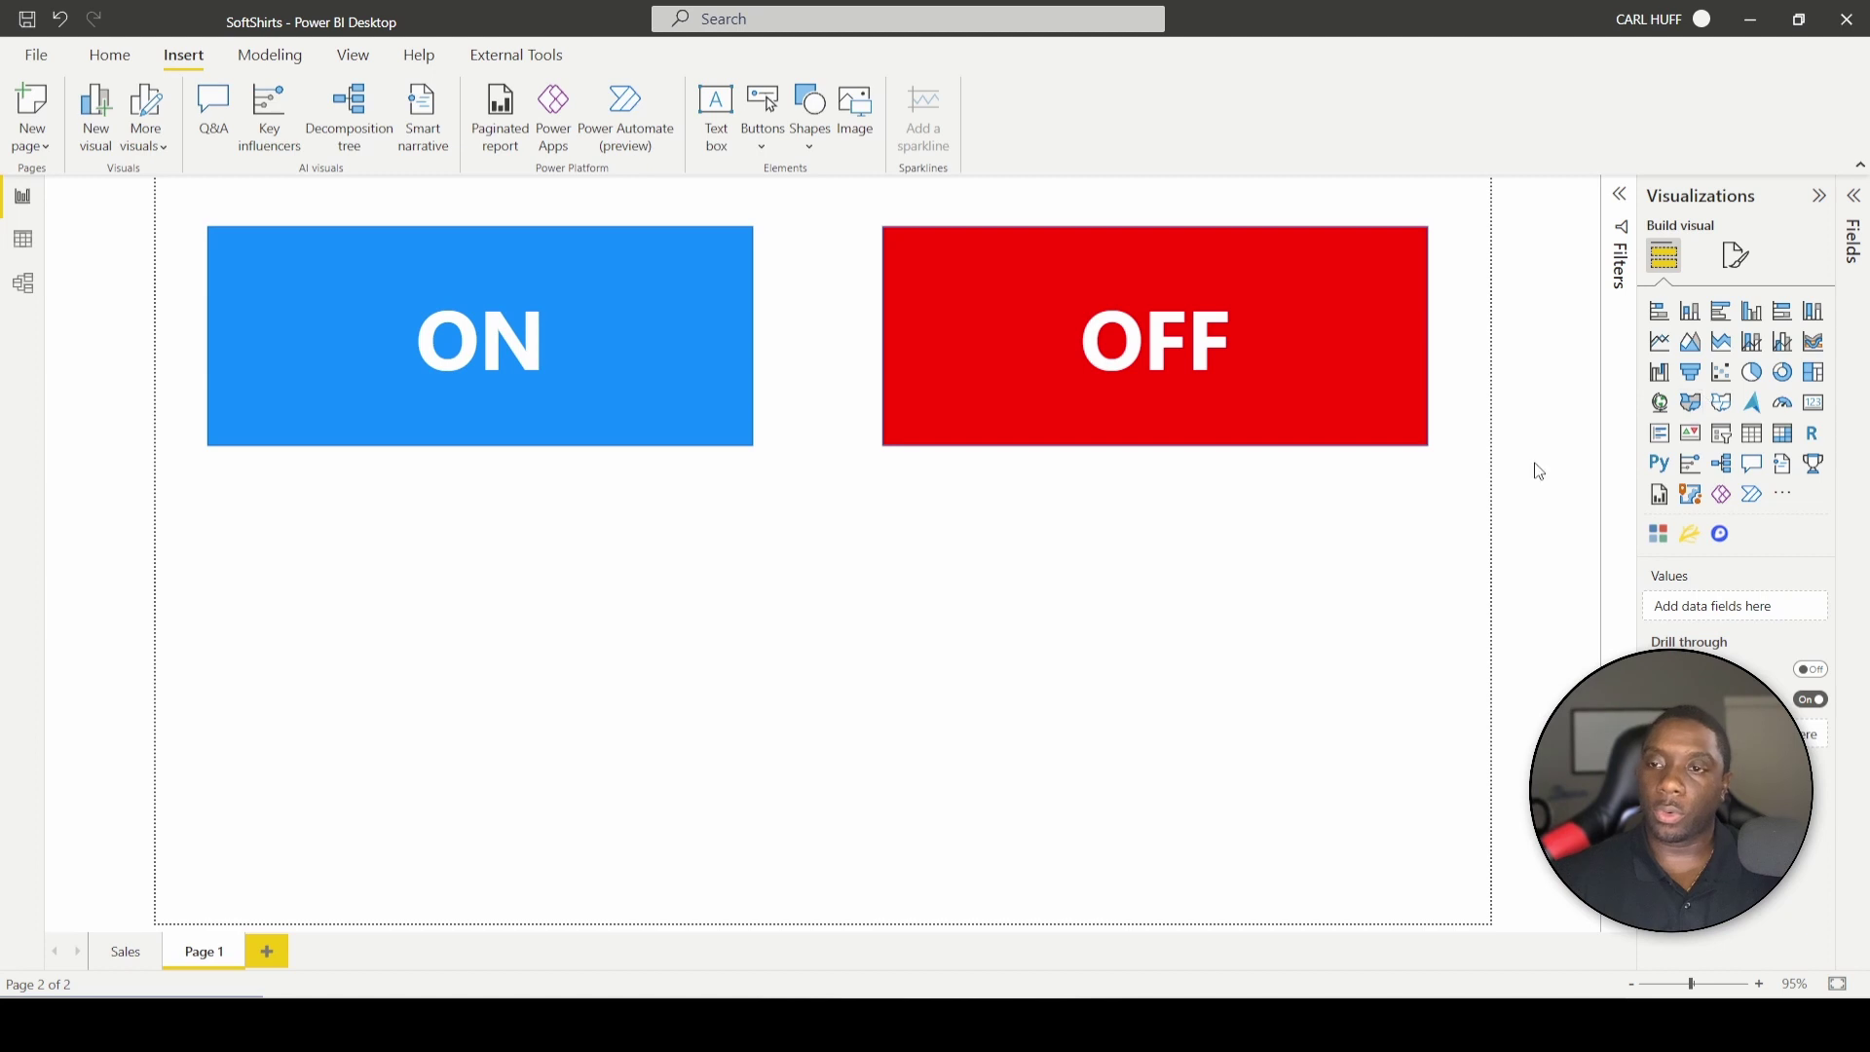
# Add a clustered column chart spanning beneath both shapes and expand the SoftShirts table fields.
pyautogui.click(1690, 317)
pyautogui.moveTo(751, 700); pyautogui.dragTo(1432, 868)
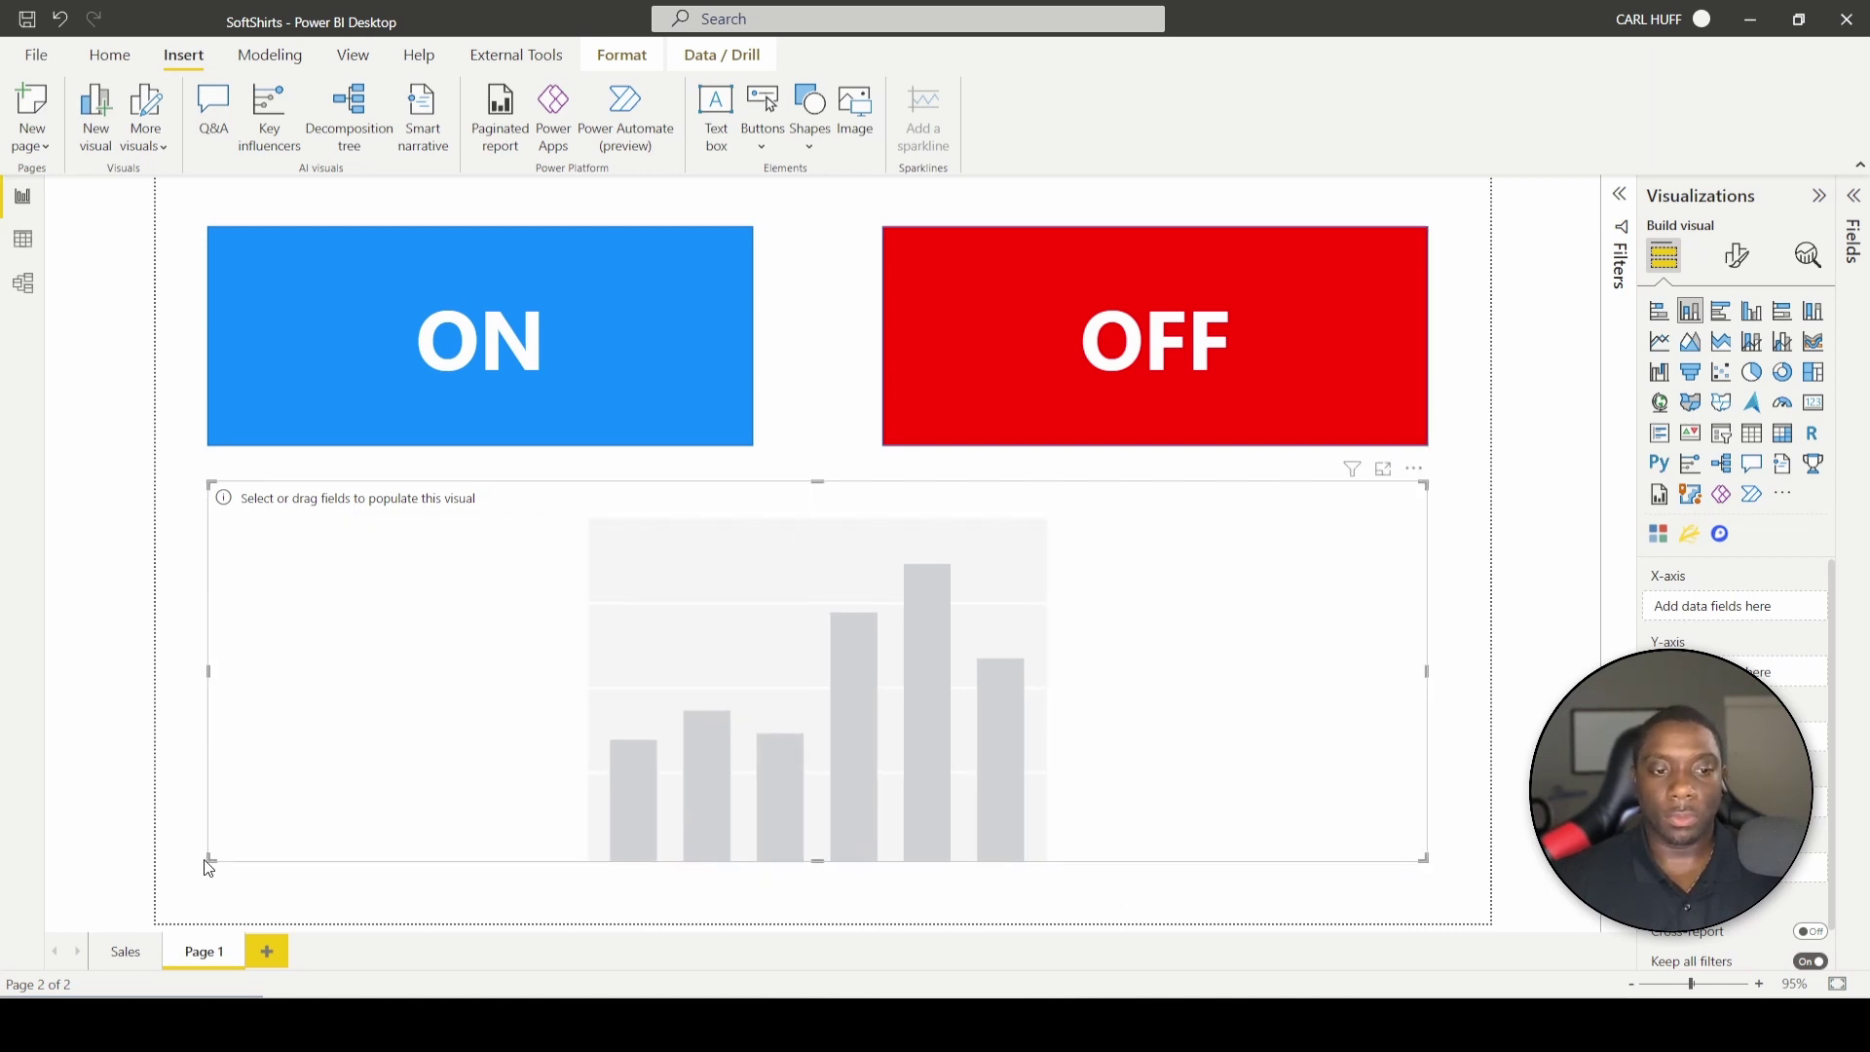
pyautogui.moveTo(222, 882); pyautogui.dragTo(209, 874)
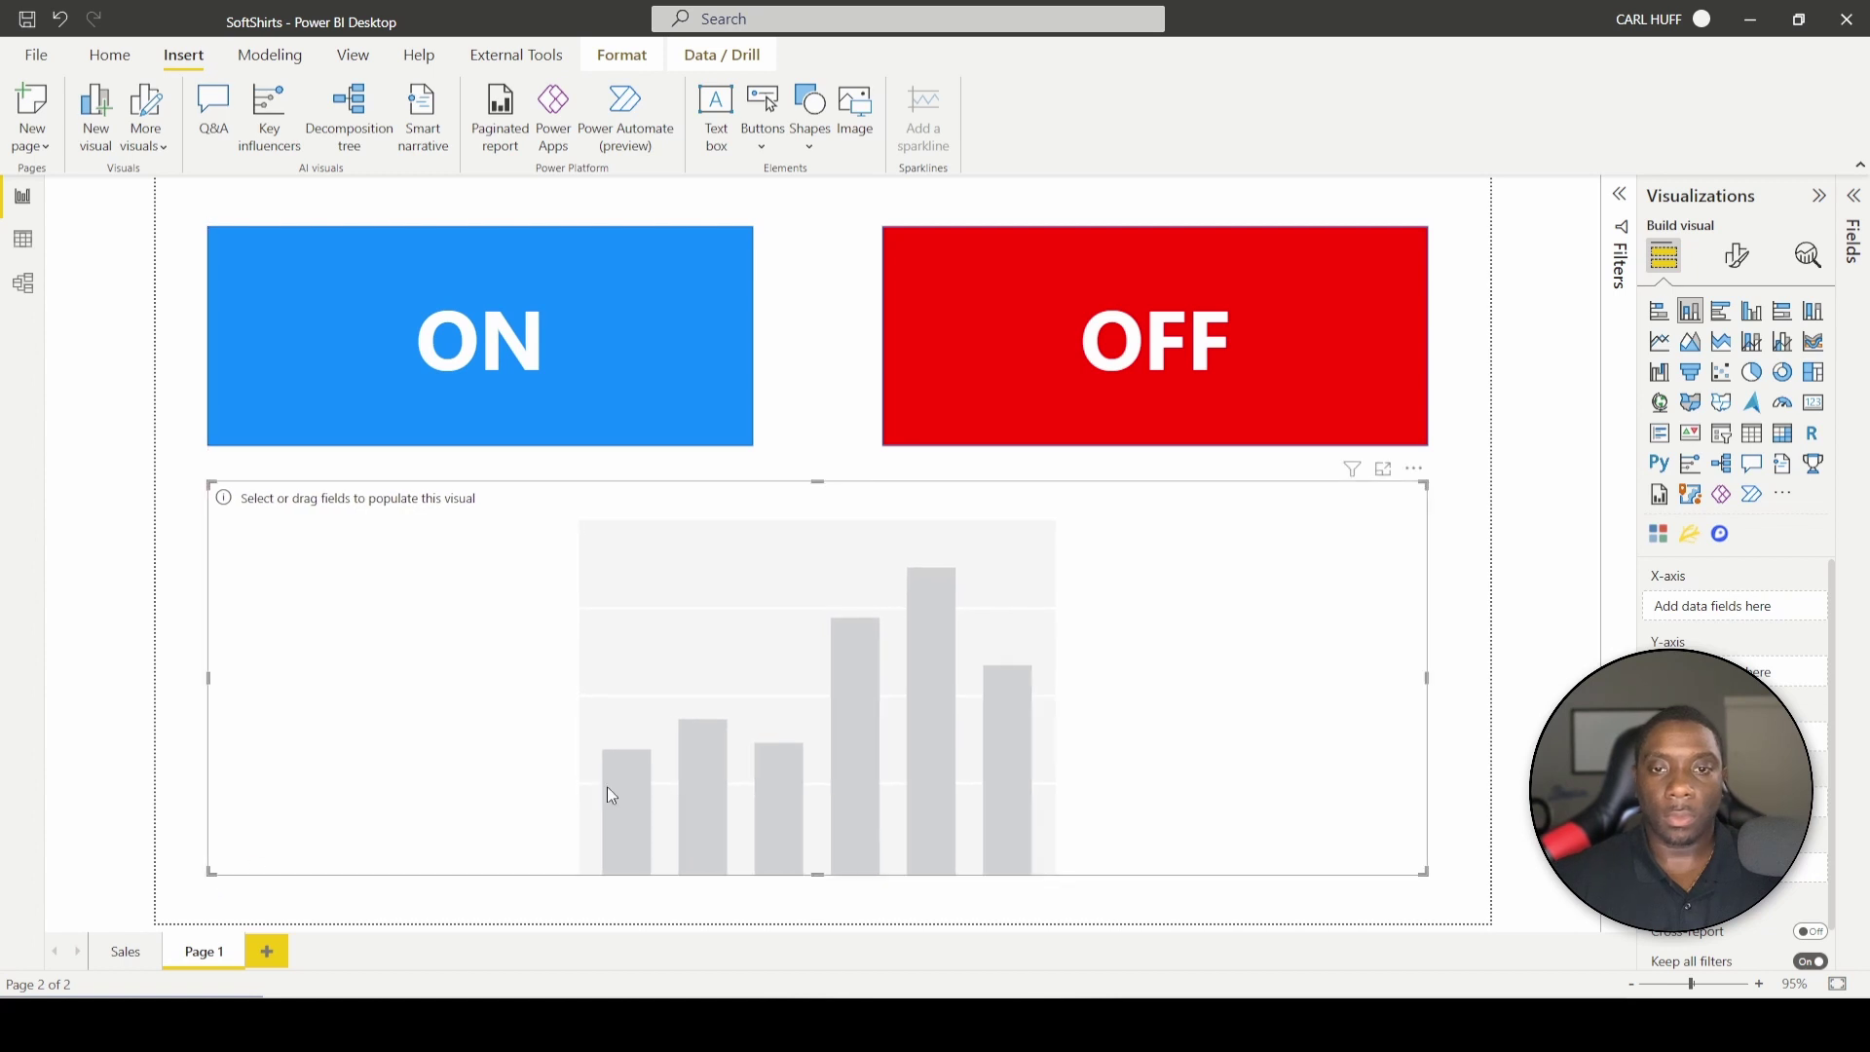
pyautogui.click(1853, 195)
pyautogui.click(1689, 279)
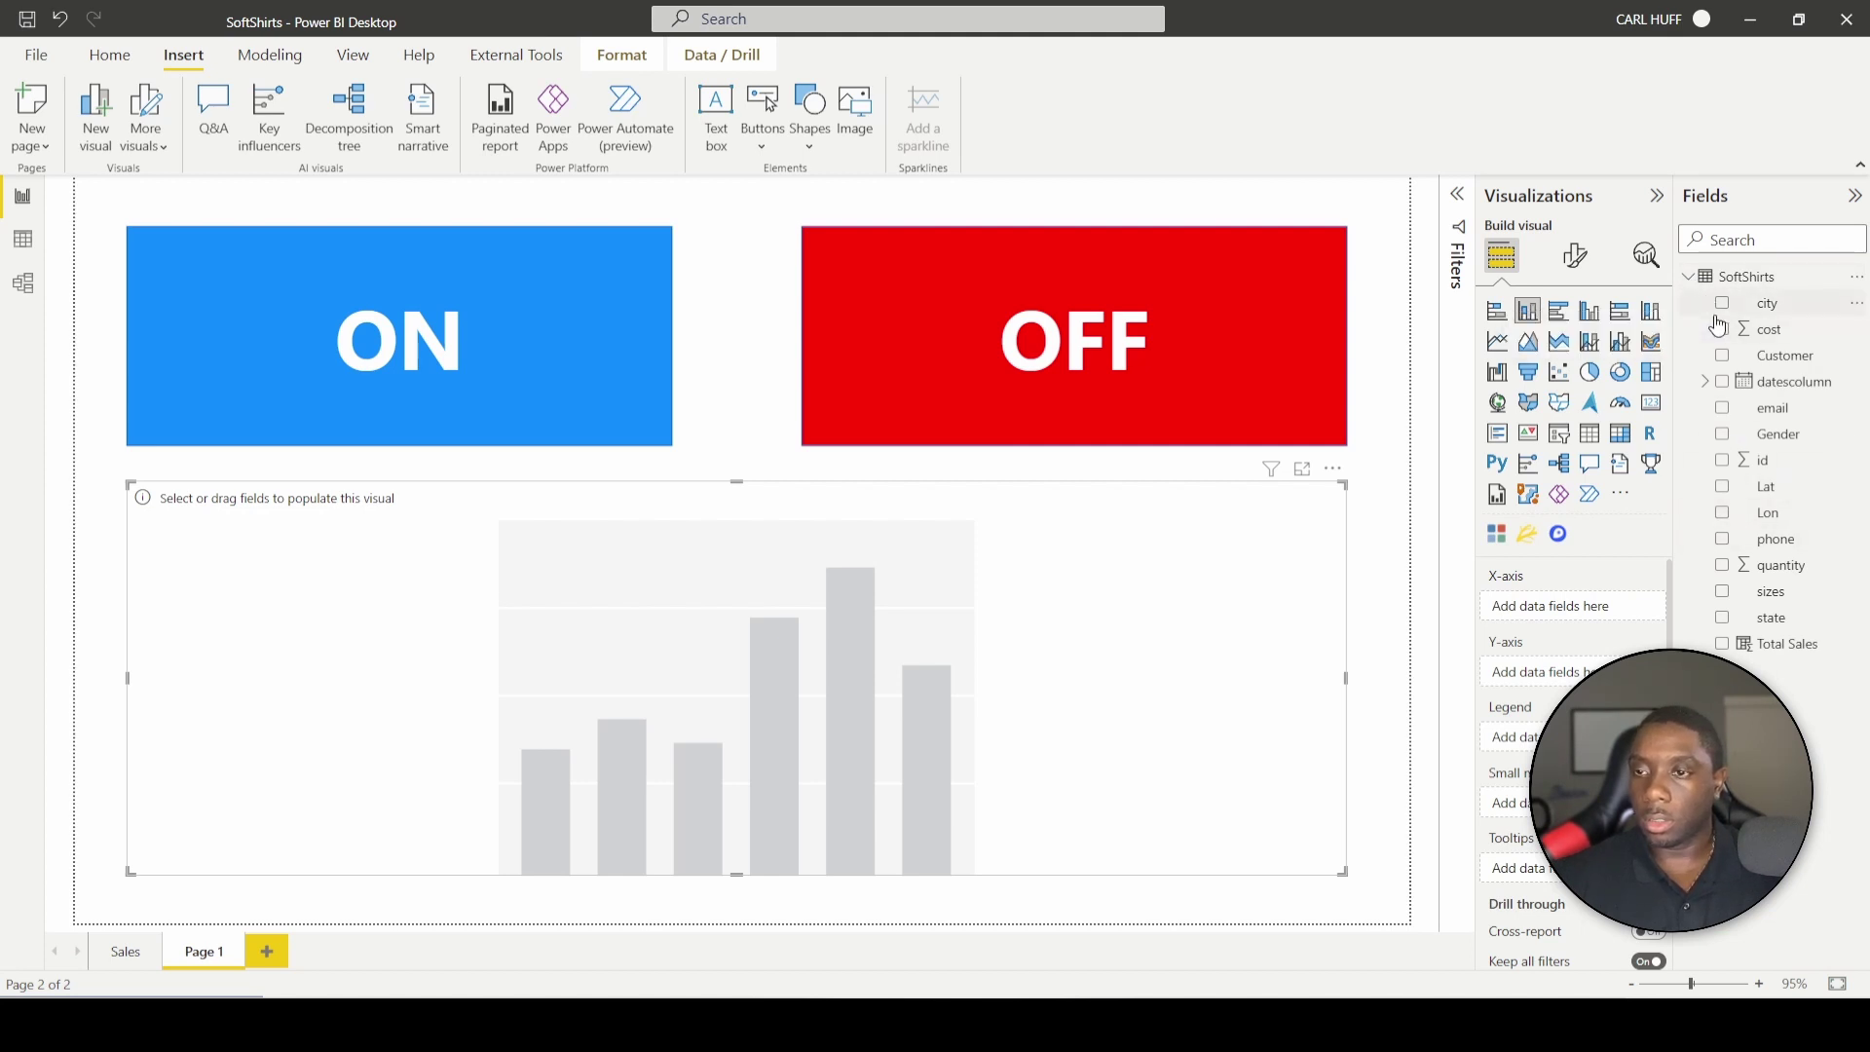
# Put datescolumn (Month) on the X-axis and Total Sales on the Y-axis.
pyautogui.click(1723, 383)
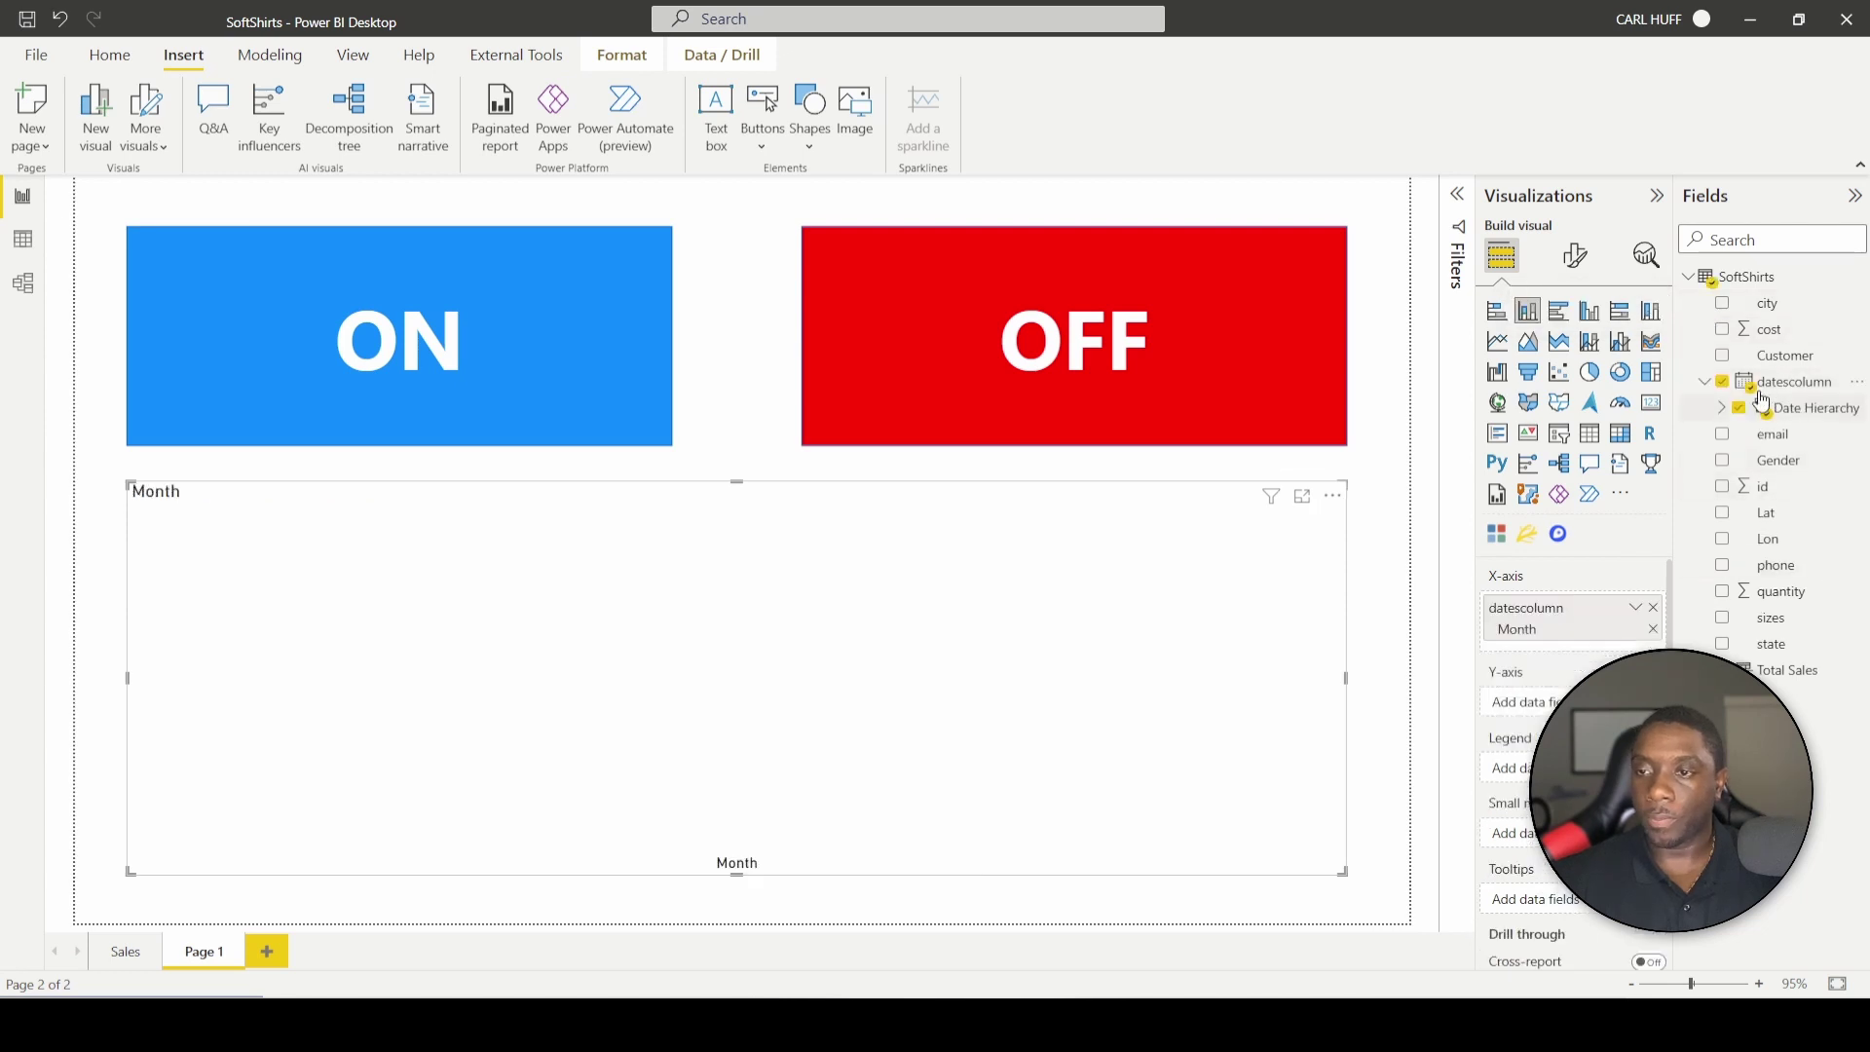
pyautogui.moveTo(1764, 679); pyautogui.dragTo(1519, 703)
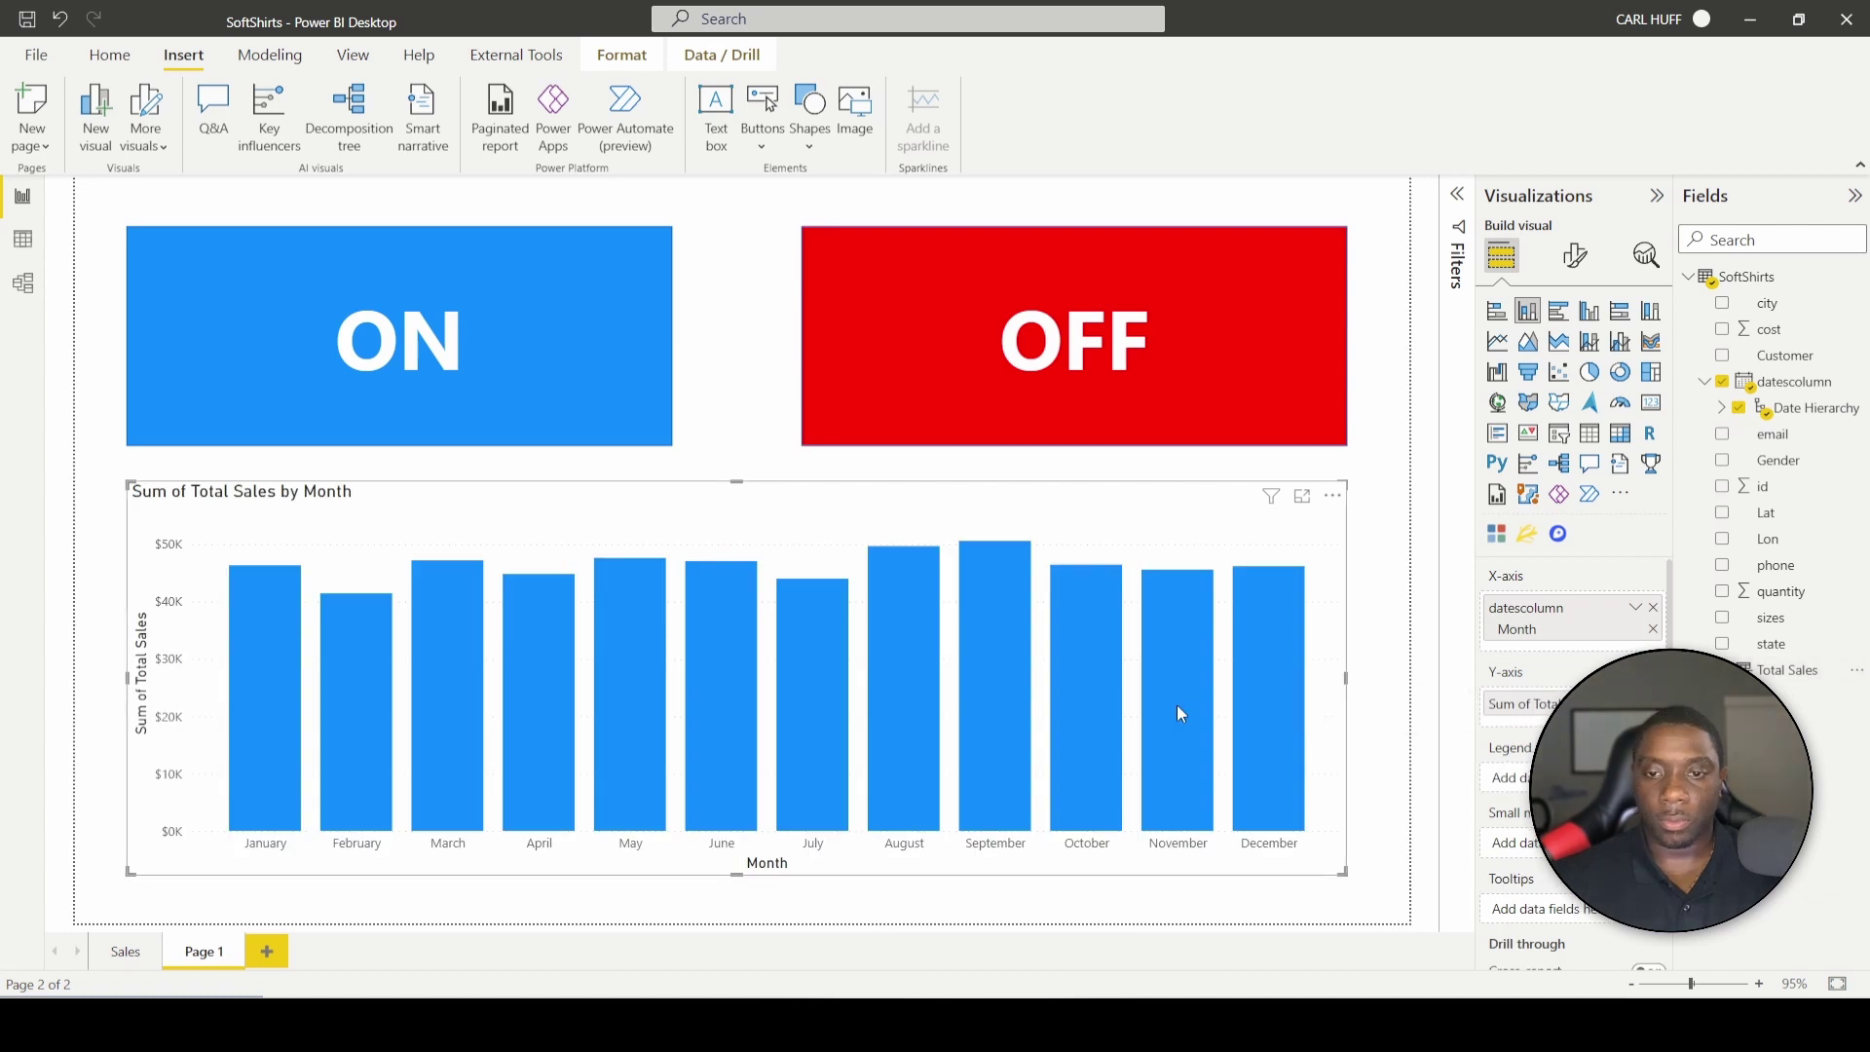
pyautogui.click(1375, 579)
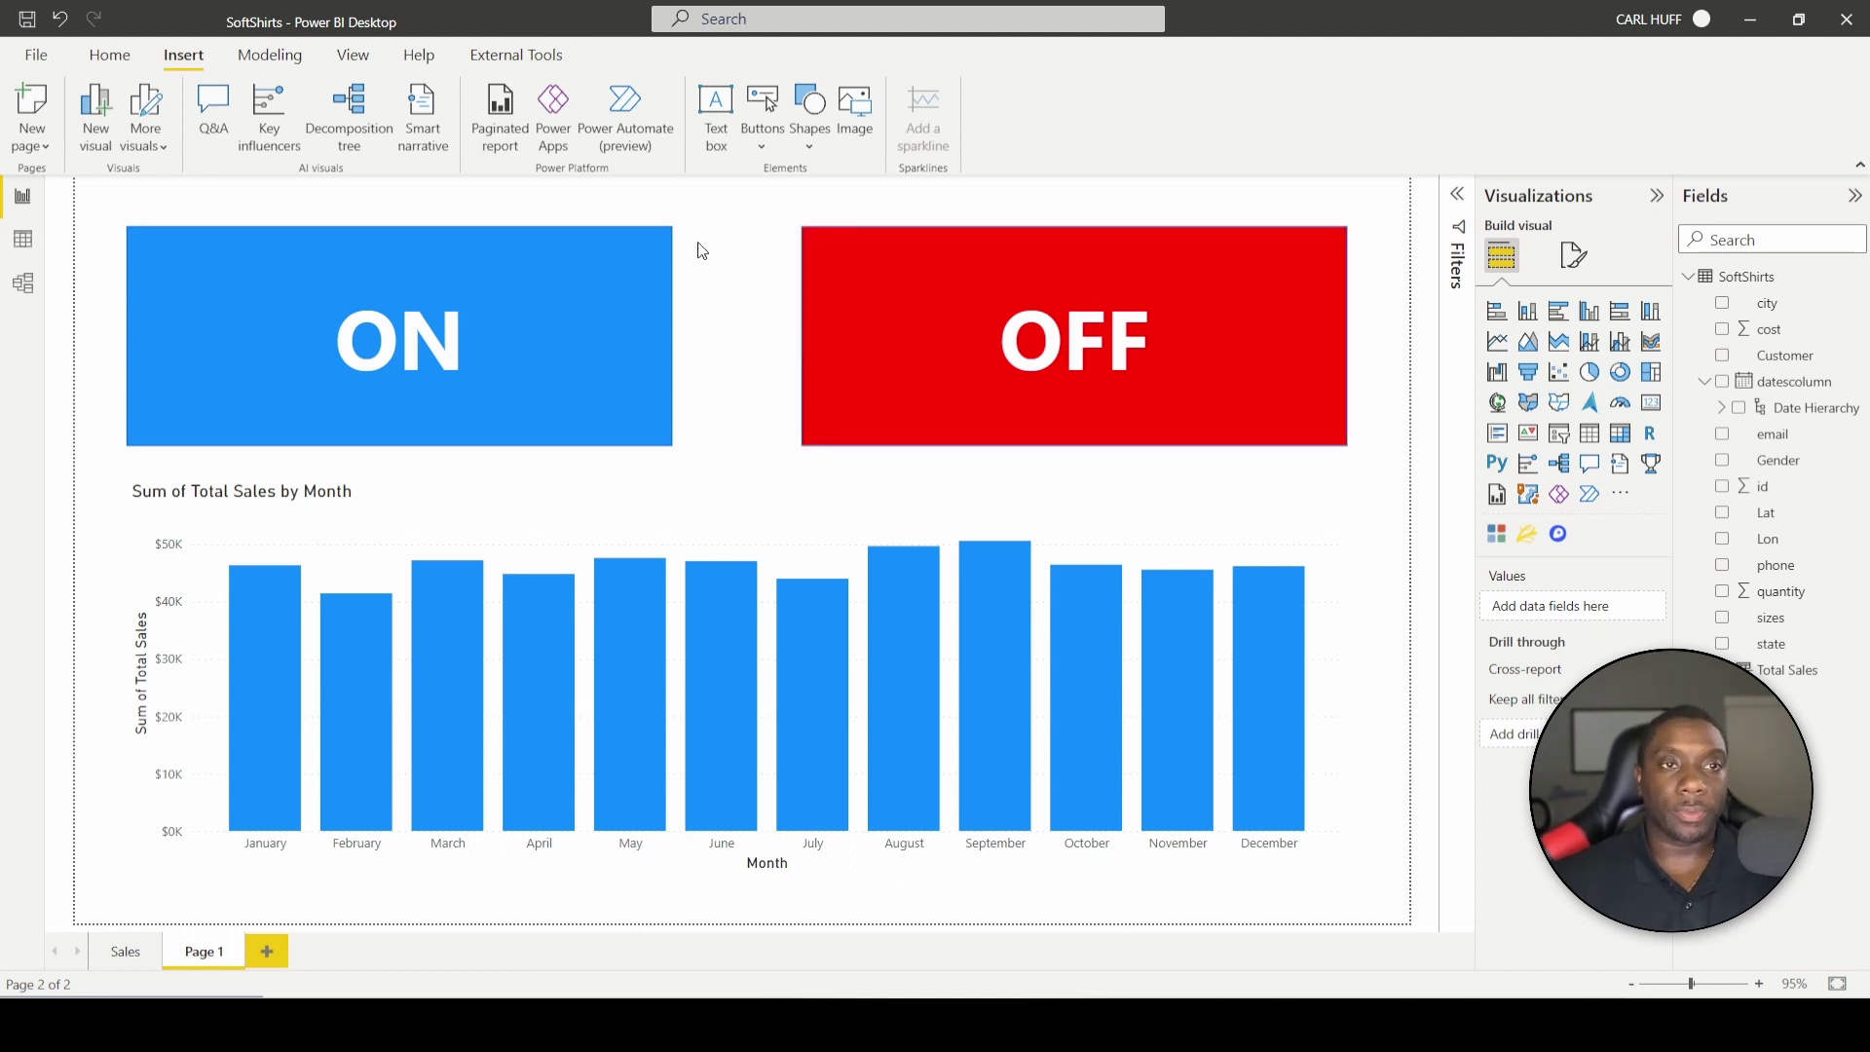
# Open the Bookmarks and Selection panes, add a bookmark and rename it On.
pyautogui.click(353, 55)
pyautogui.click(902, 124)
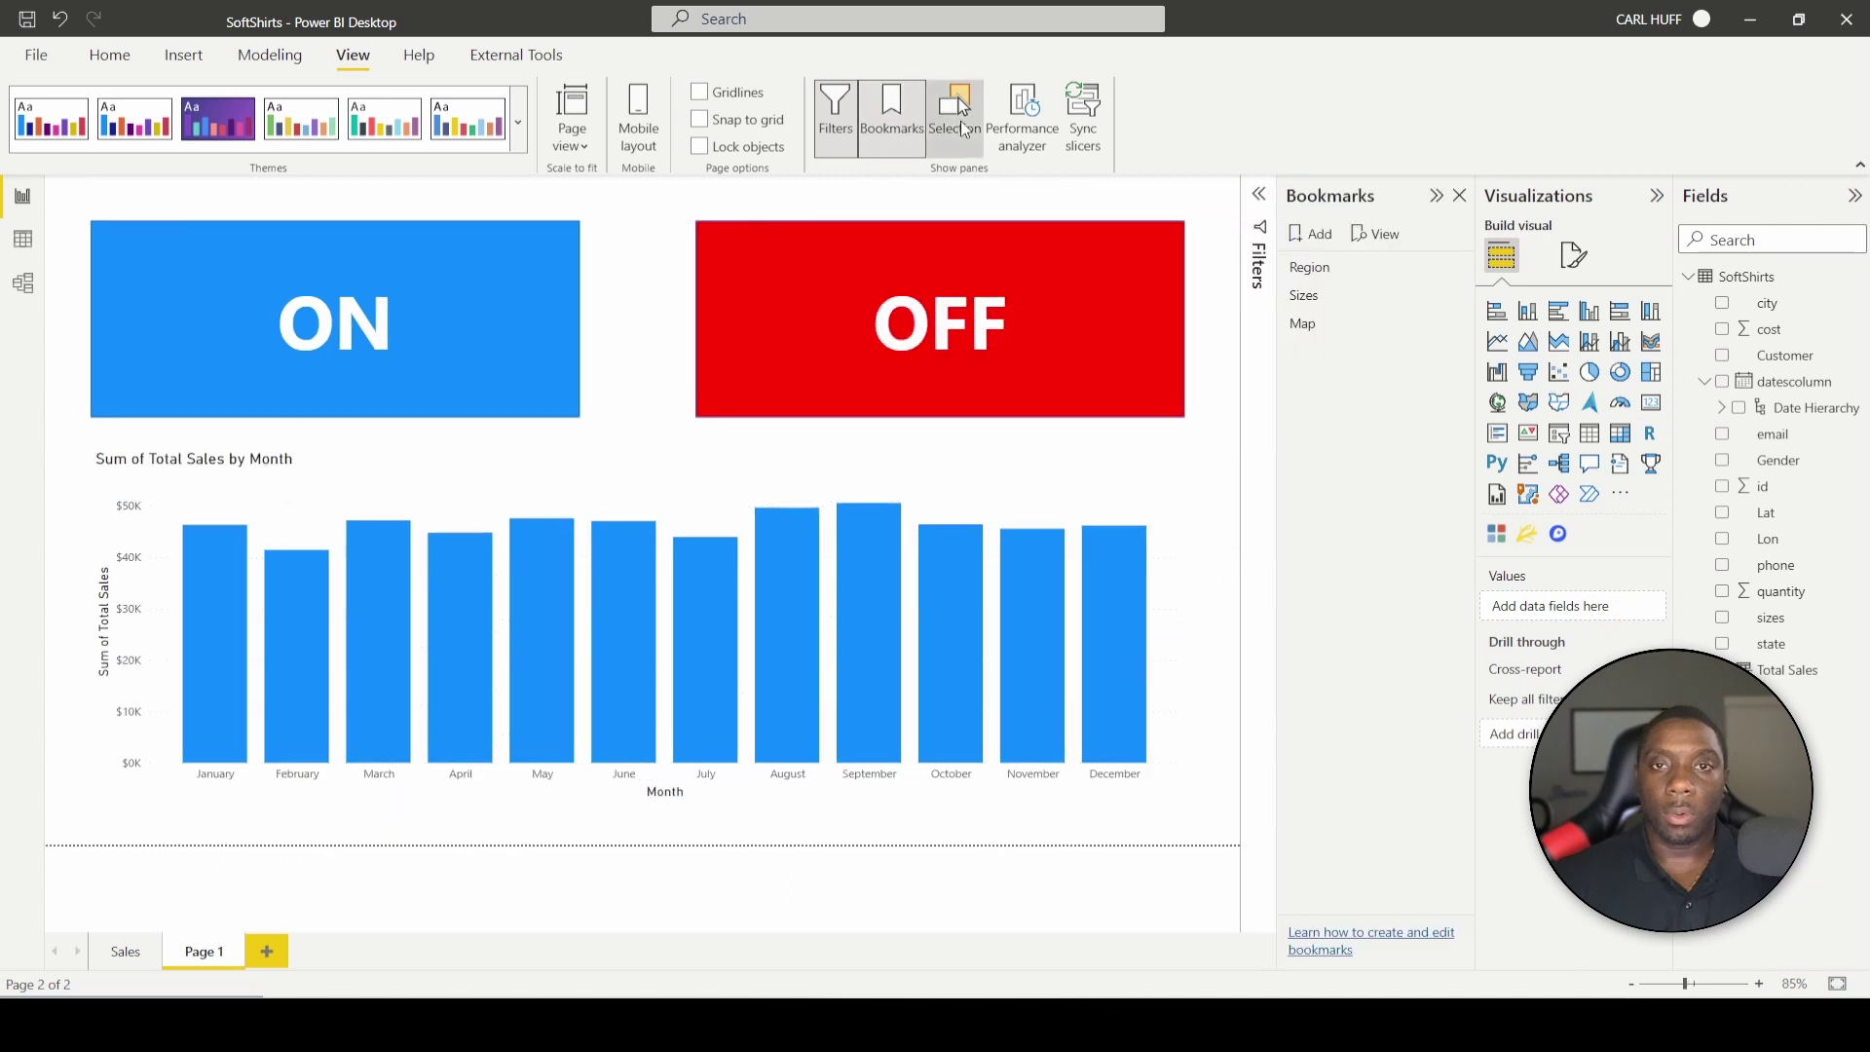
pyautogui.click(960, 120)
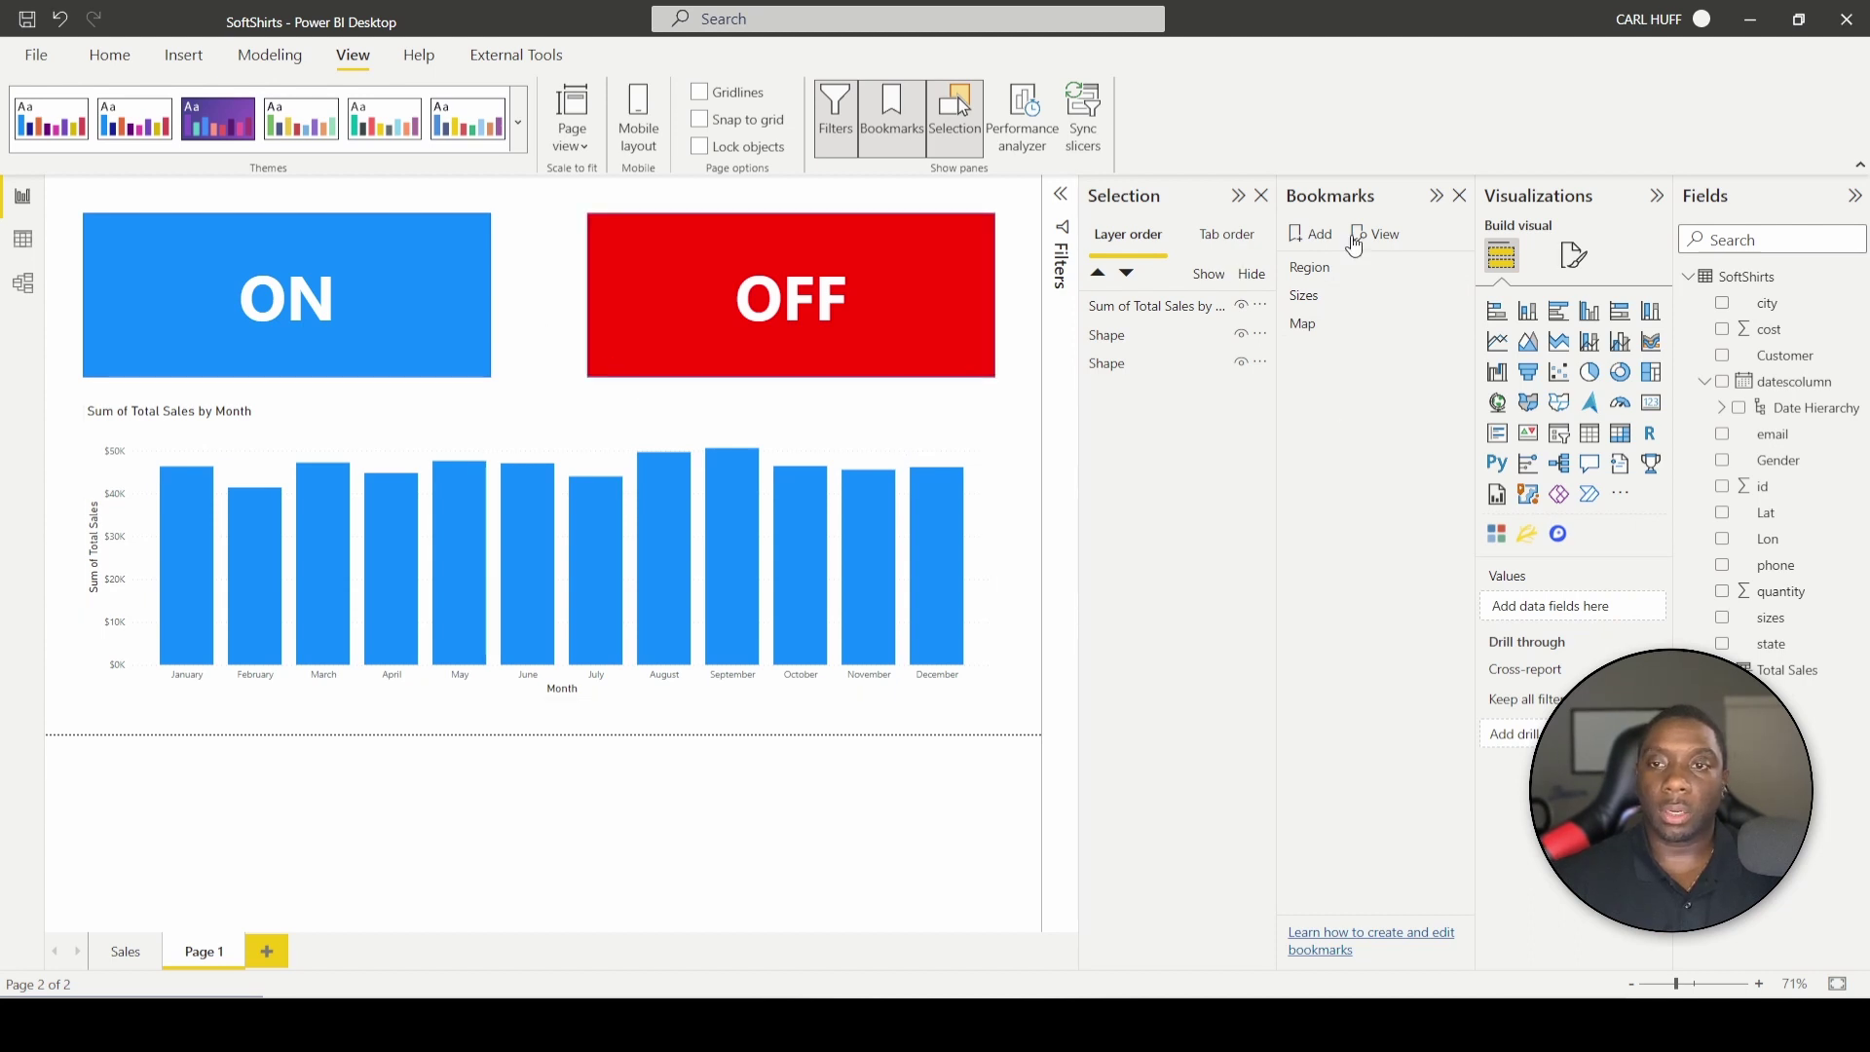
pyautogui.click(1312, 238)
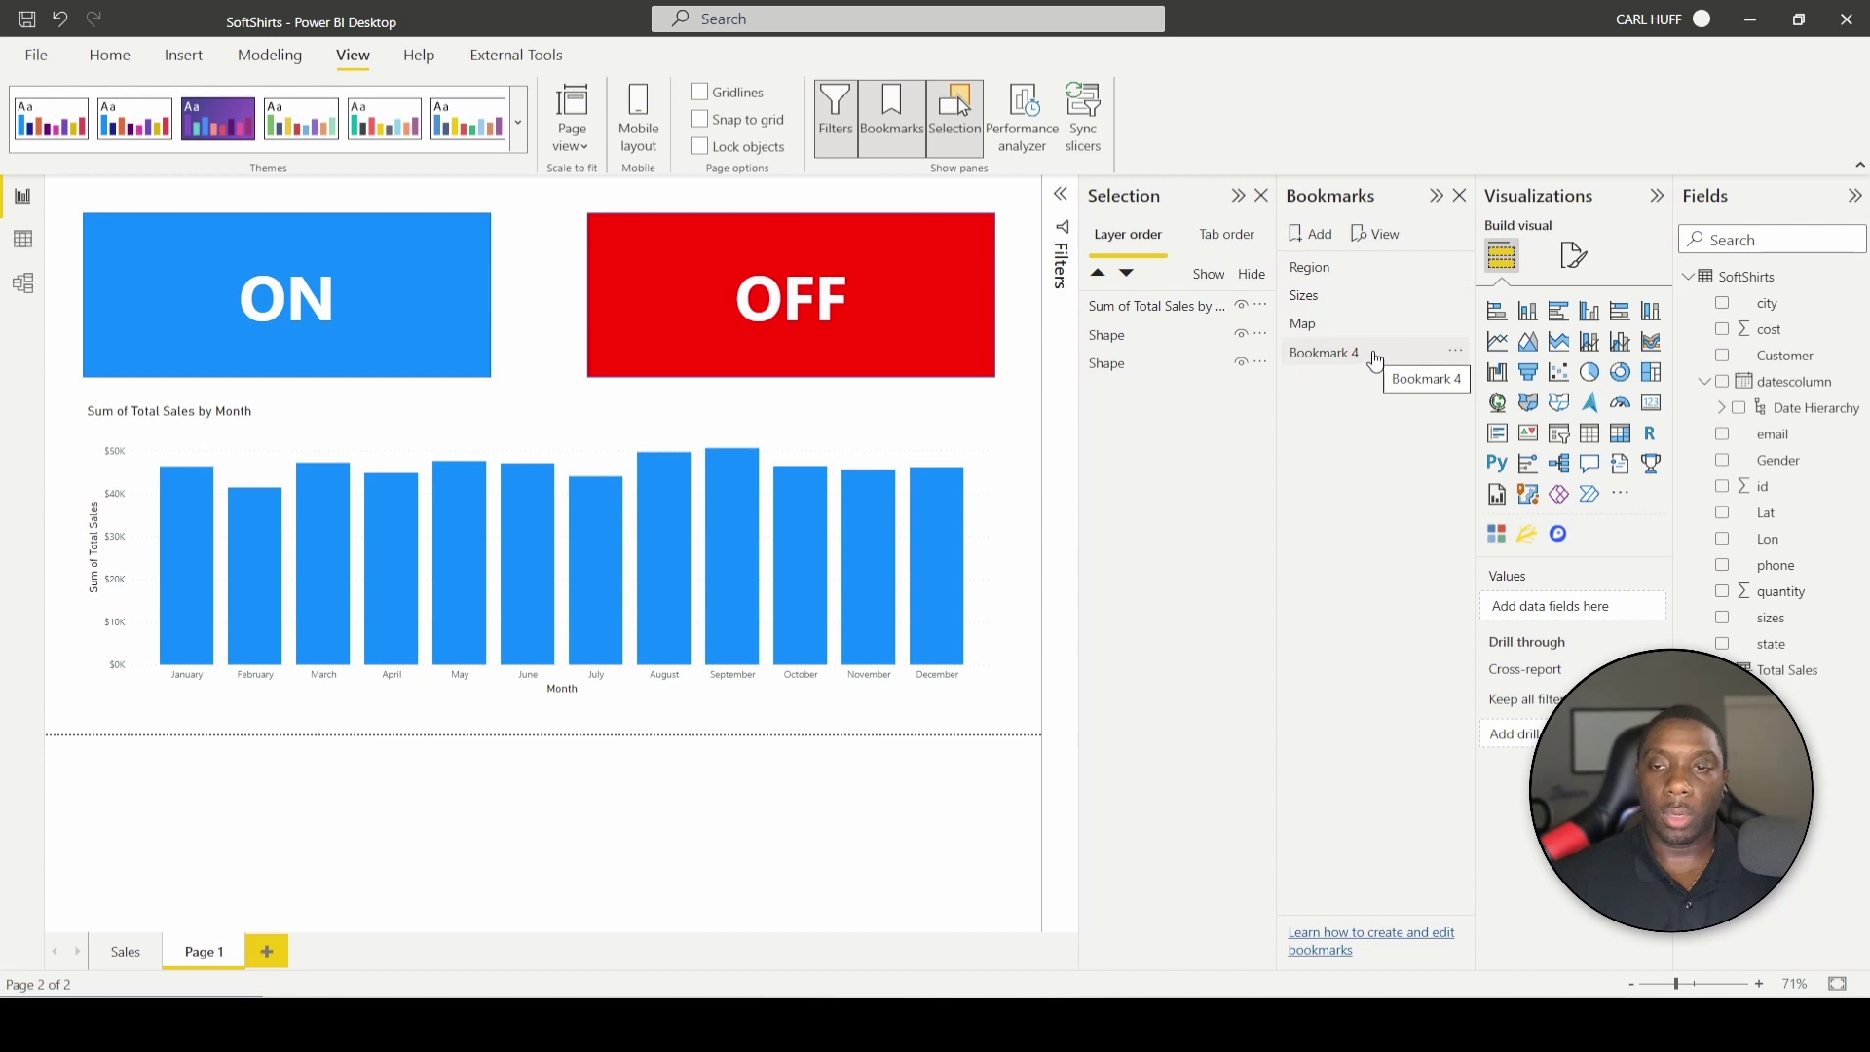
pyautogui.rightClick(1369, 352)
pyautogui.click(1422, 393)
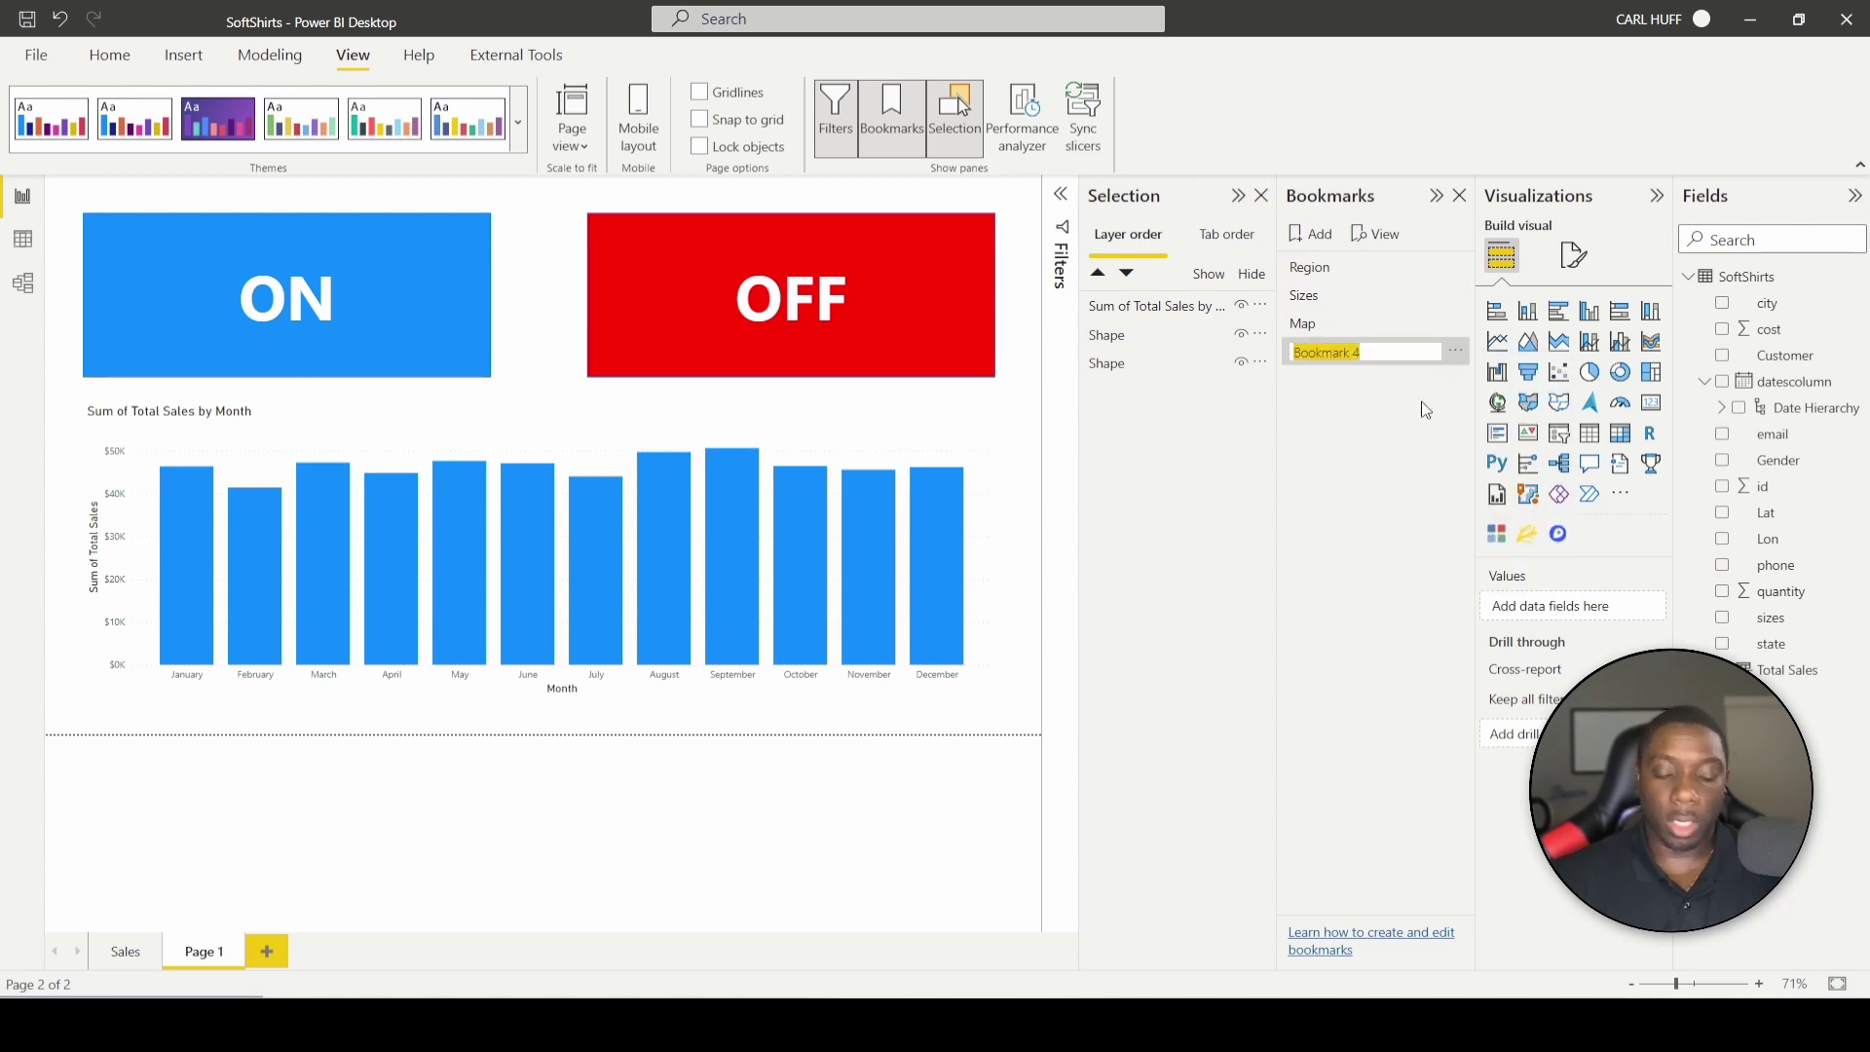
pyautogui.write('On')
pyautogui.press('Return')
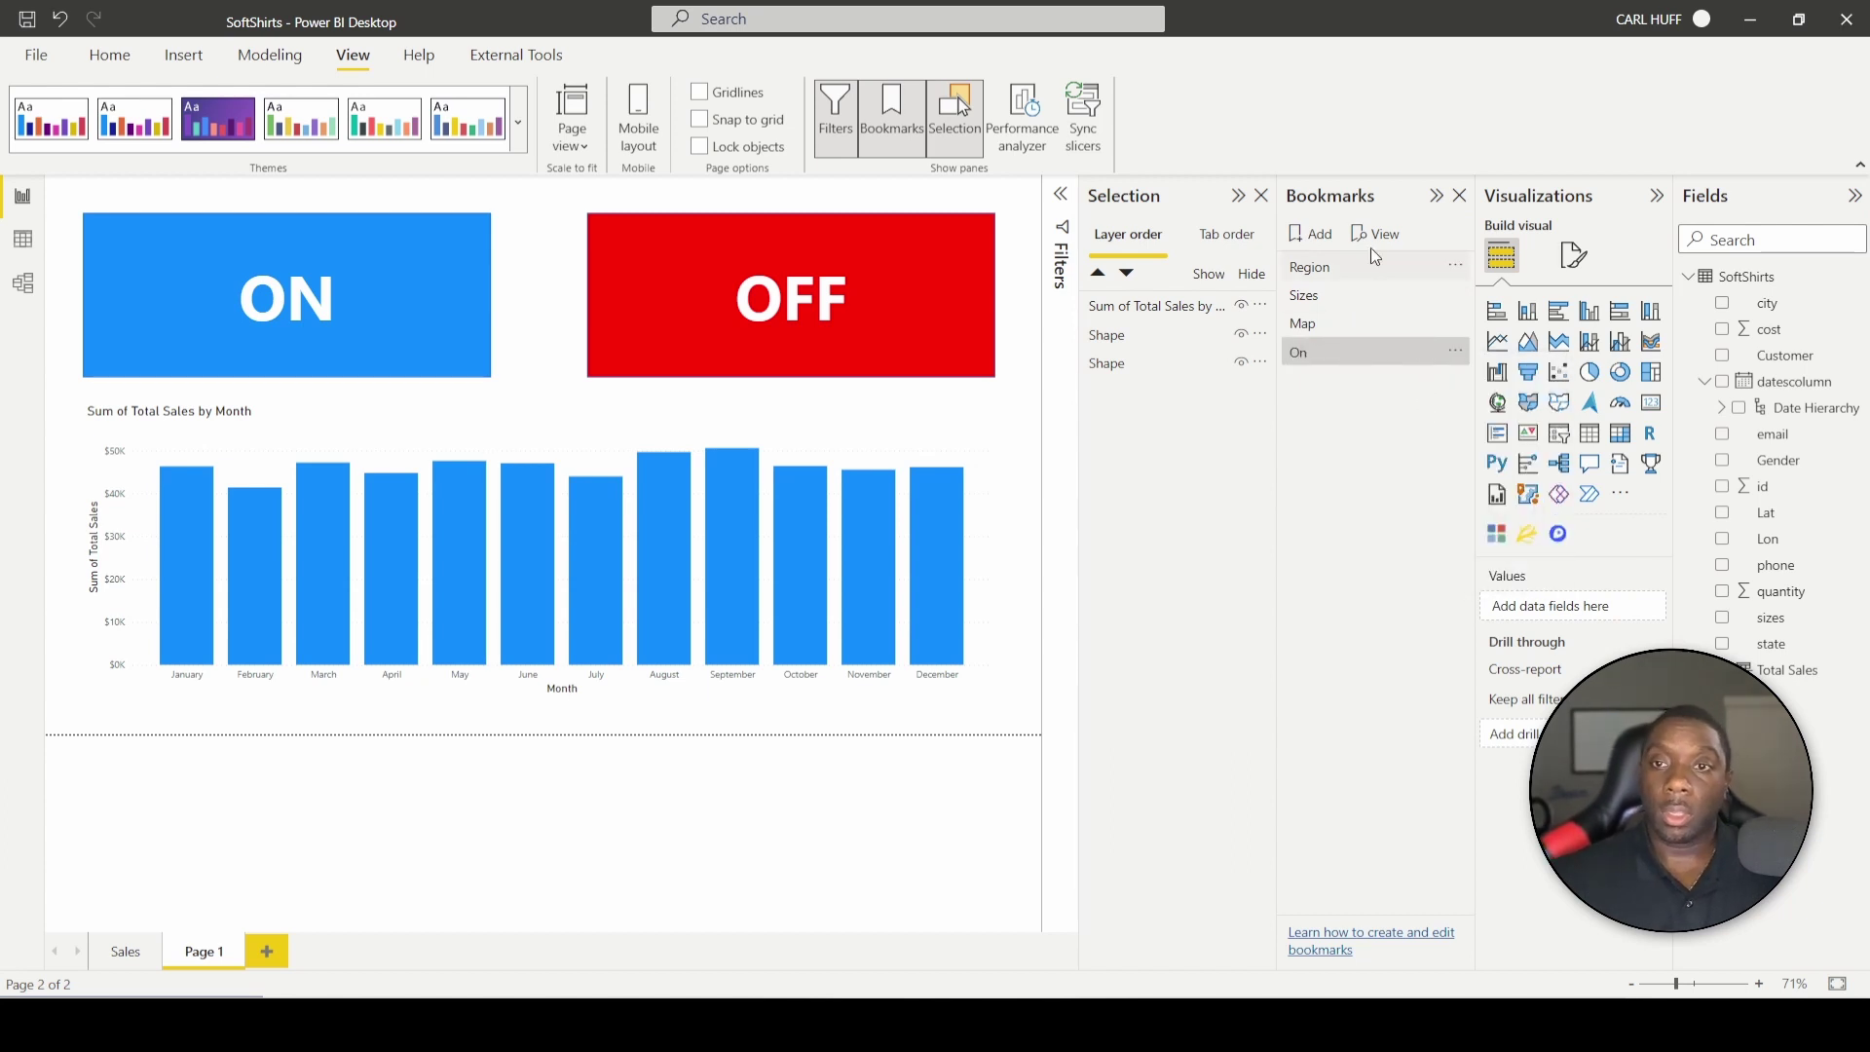
# Add a second bookmark and rename it Off.
pyautogui.click(1314, 237)
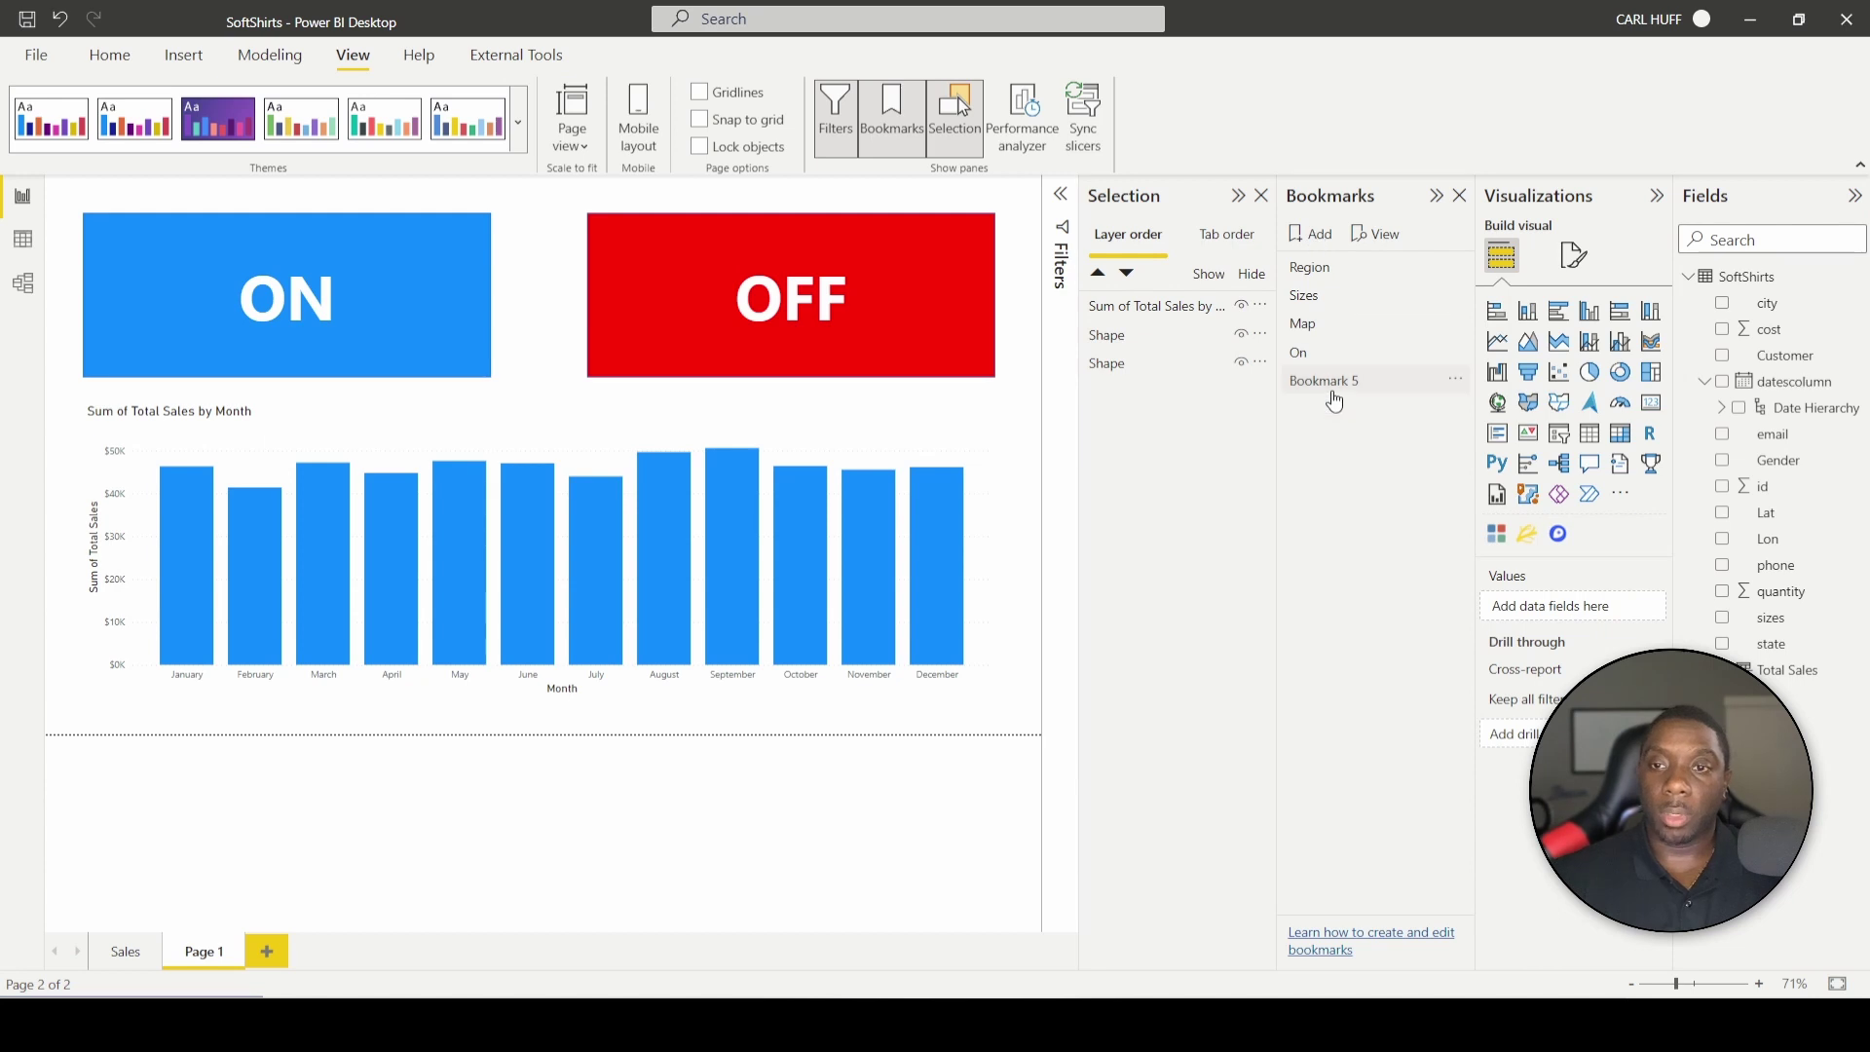
pyautogui.rightClick(1333, 387)
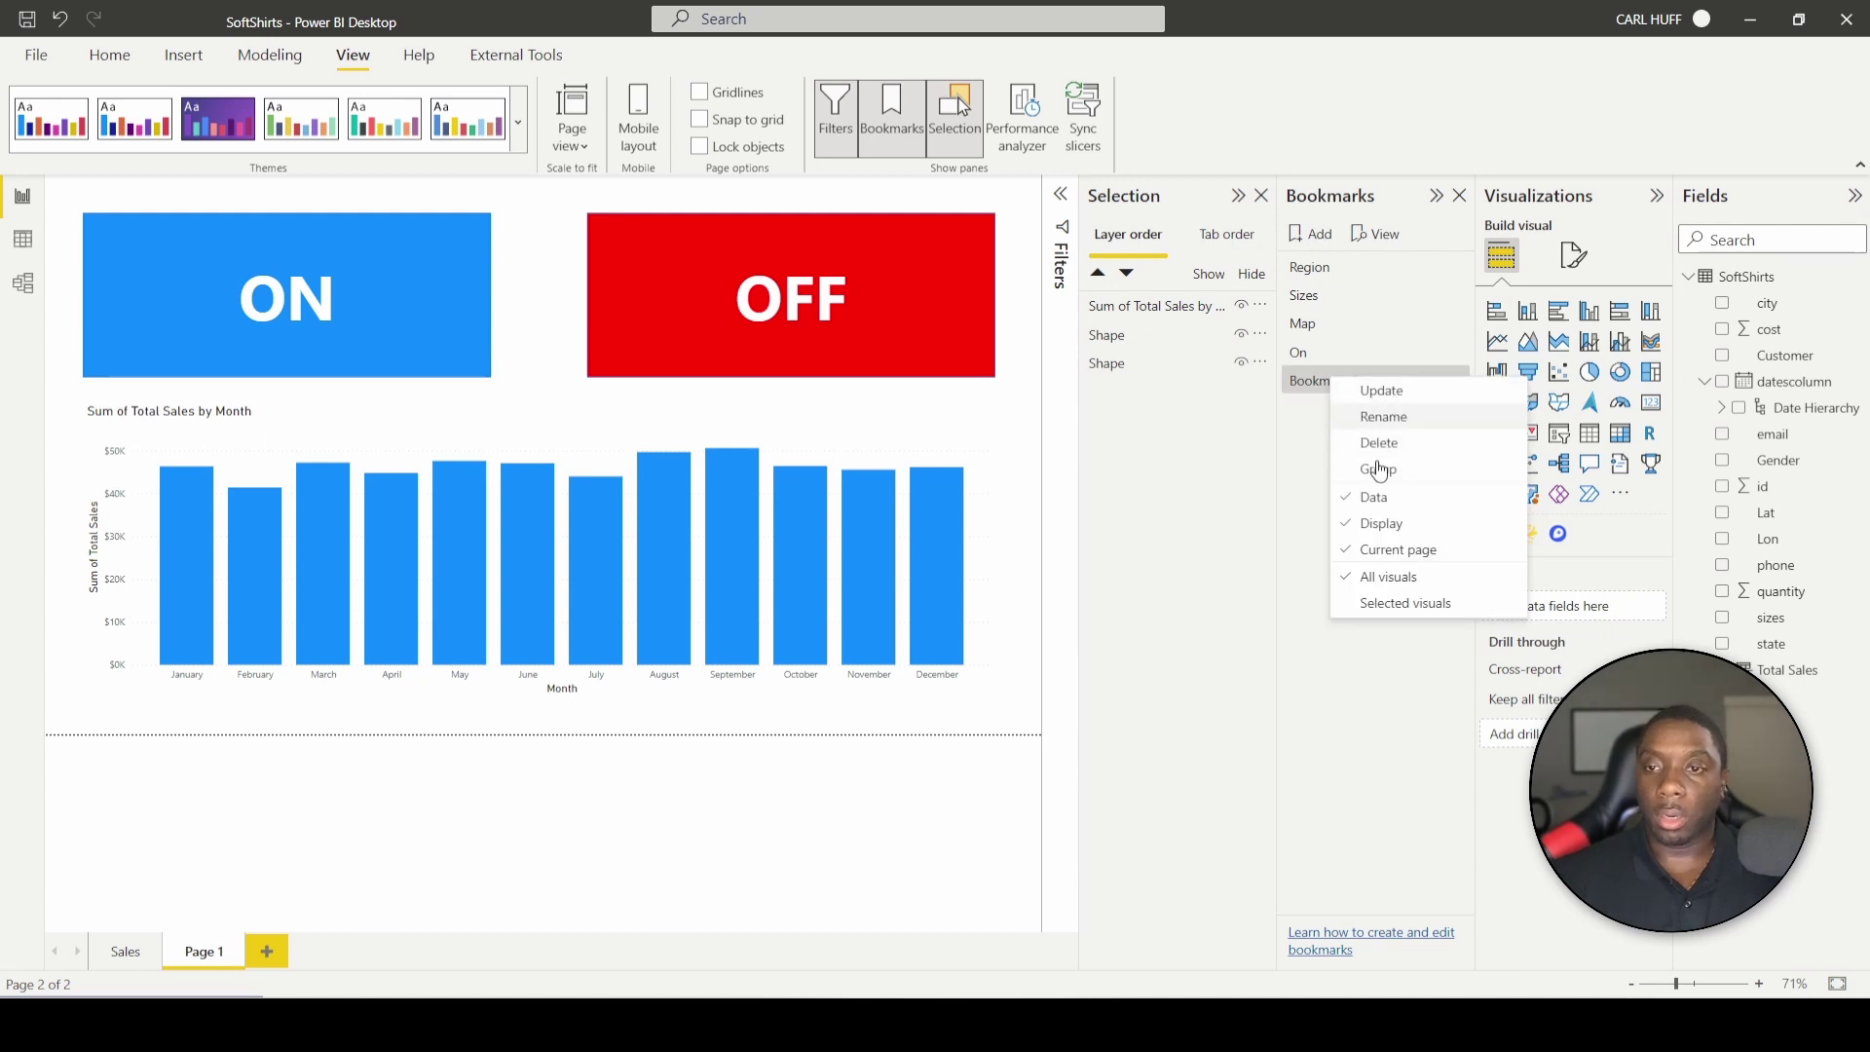
pyautogui.click(1383, 417)
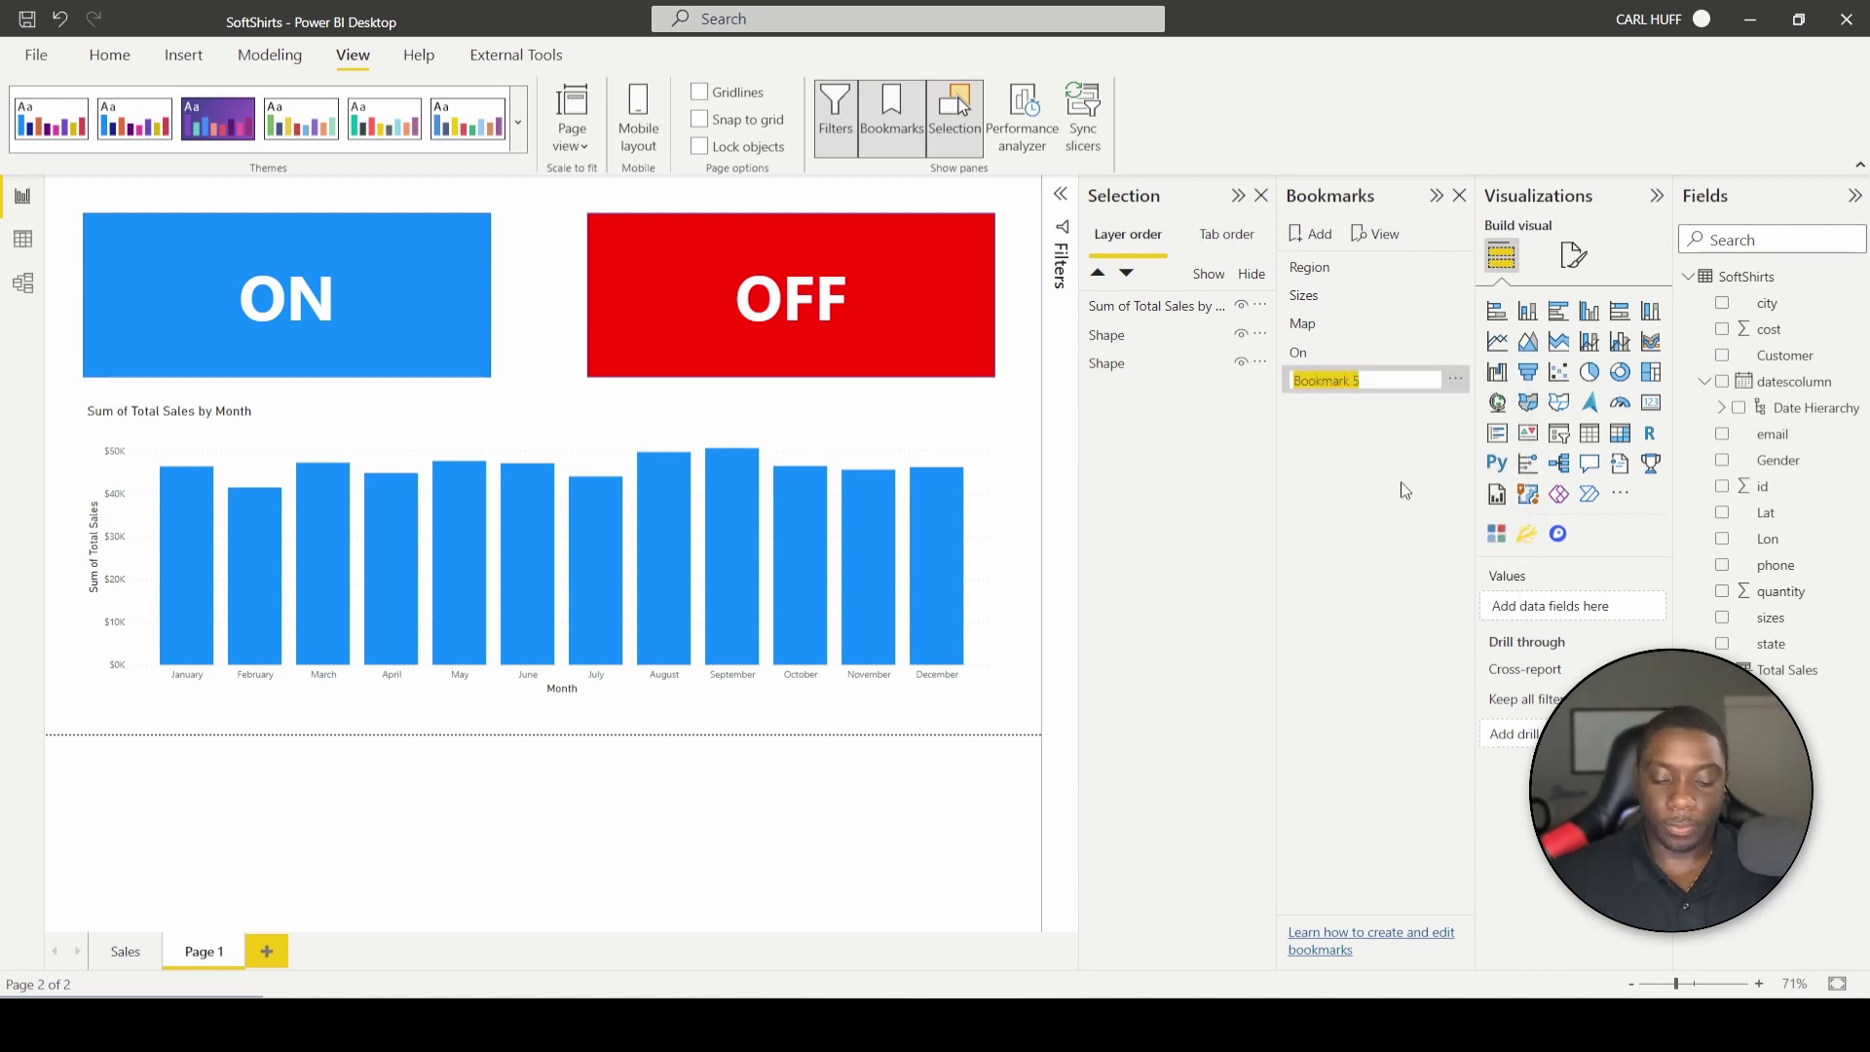
pyautogui.write('Off')
pyautogui.press('Return')
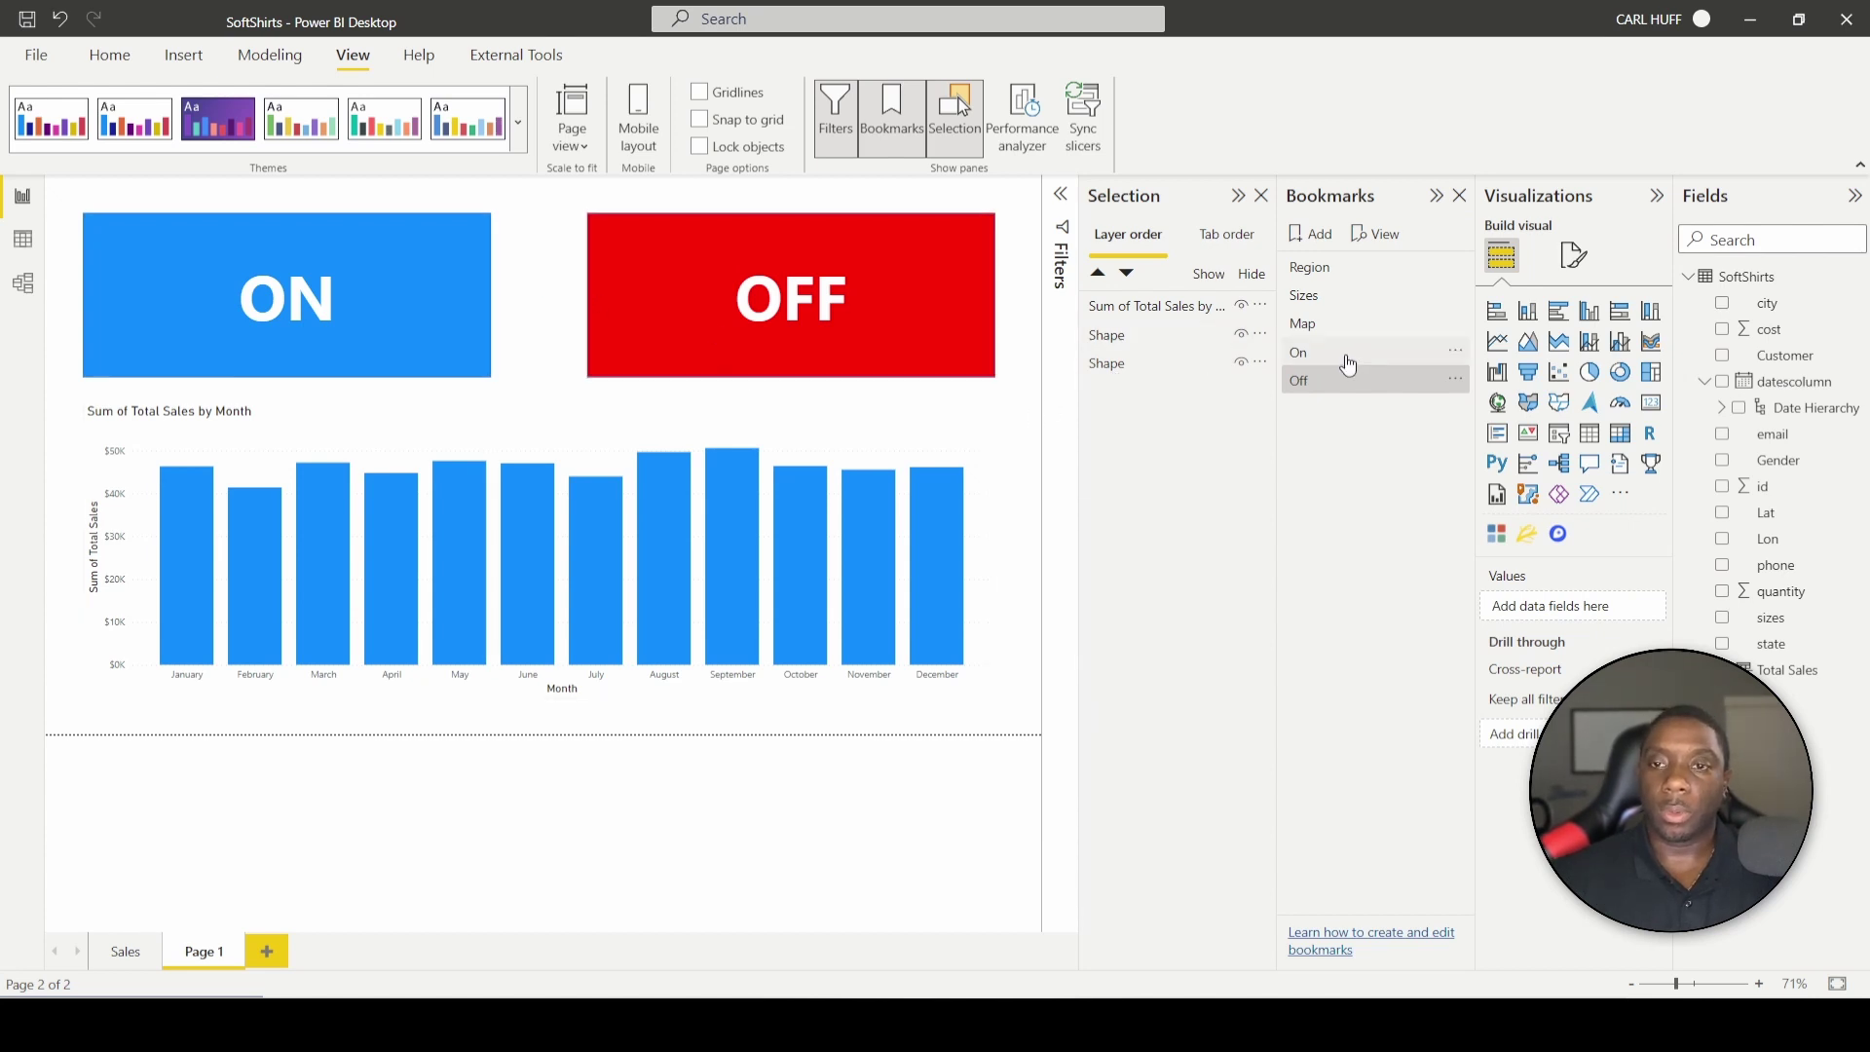
# Update On with the chart visible, hide the chart, and update Off with it hidden.
pyautogui.click(1459, 353)
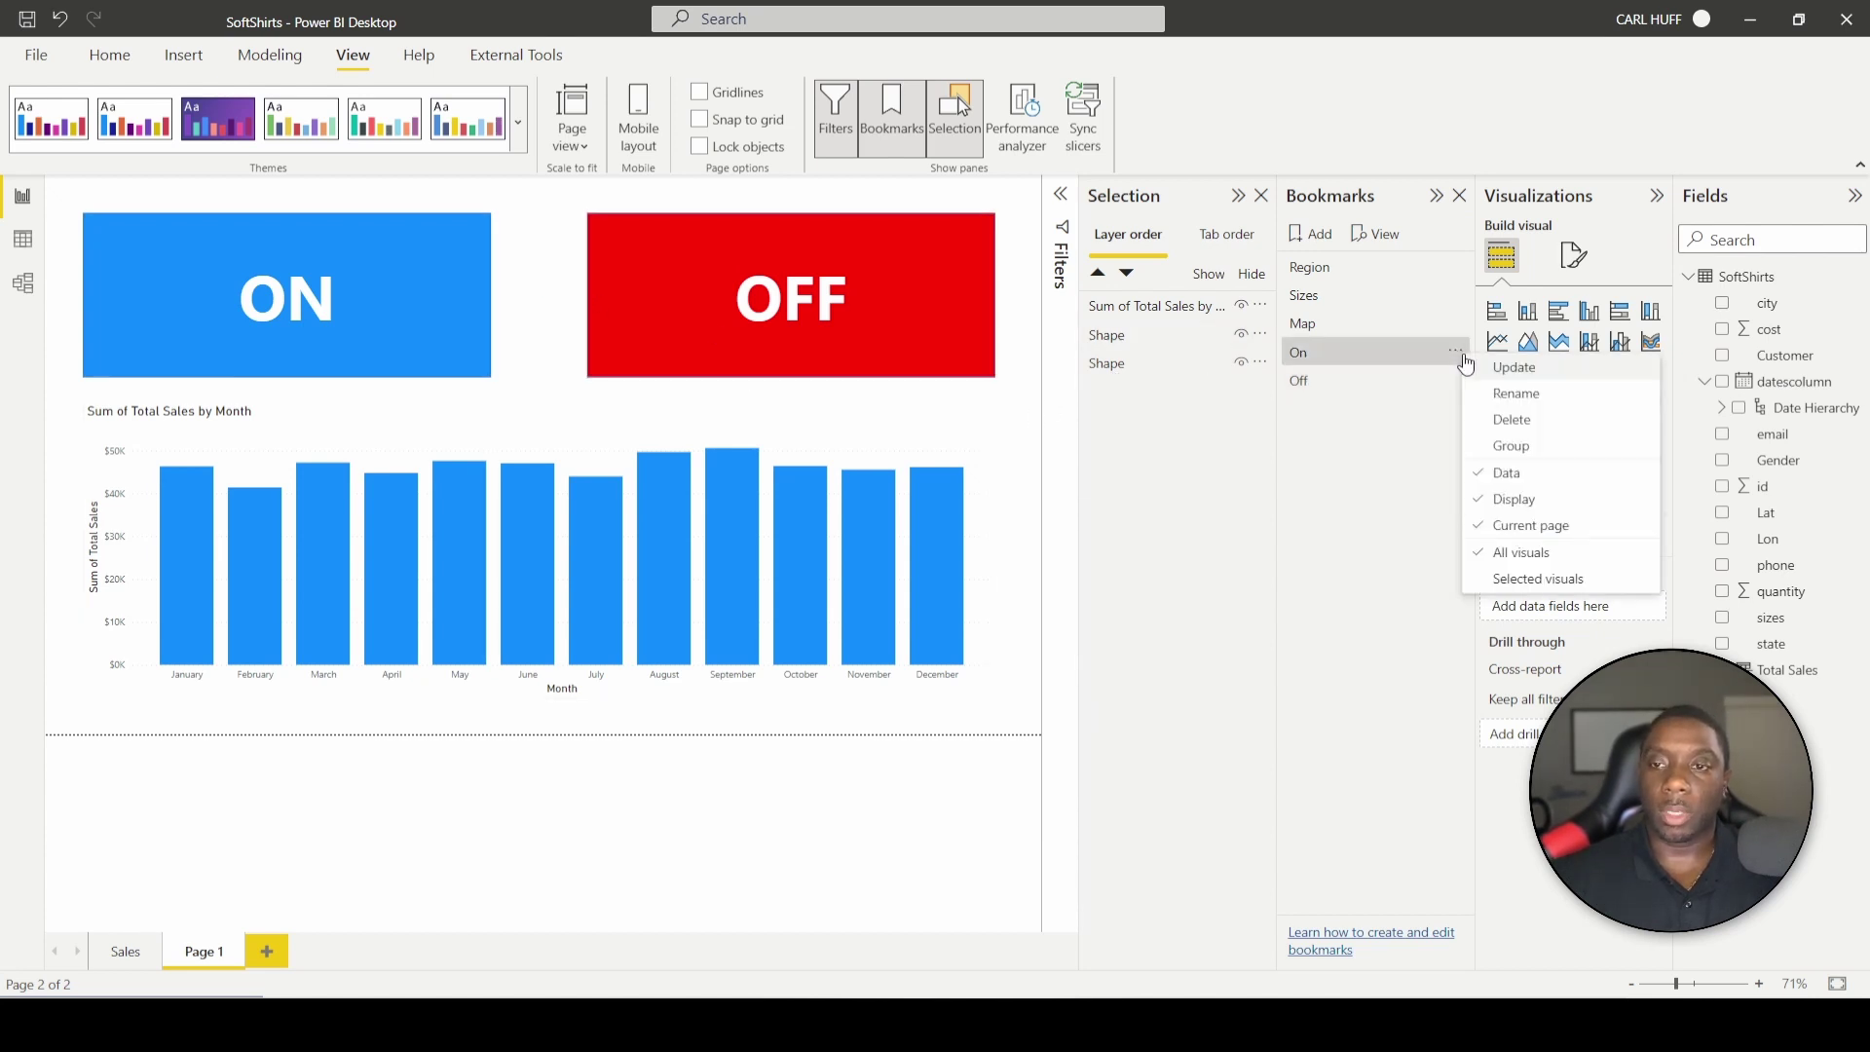
pyautogui.click(1504, 366)
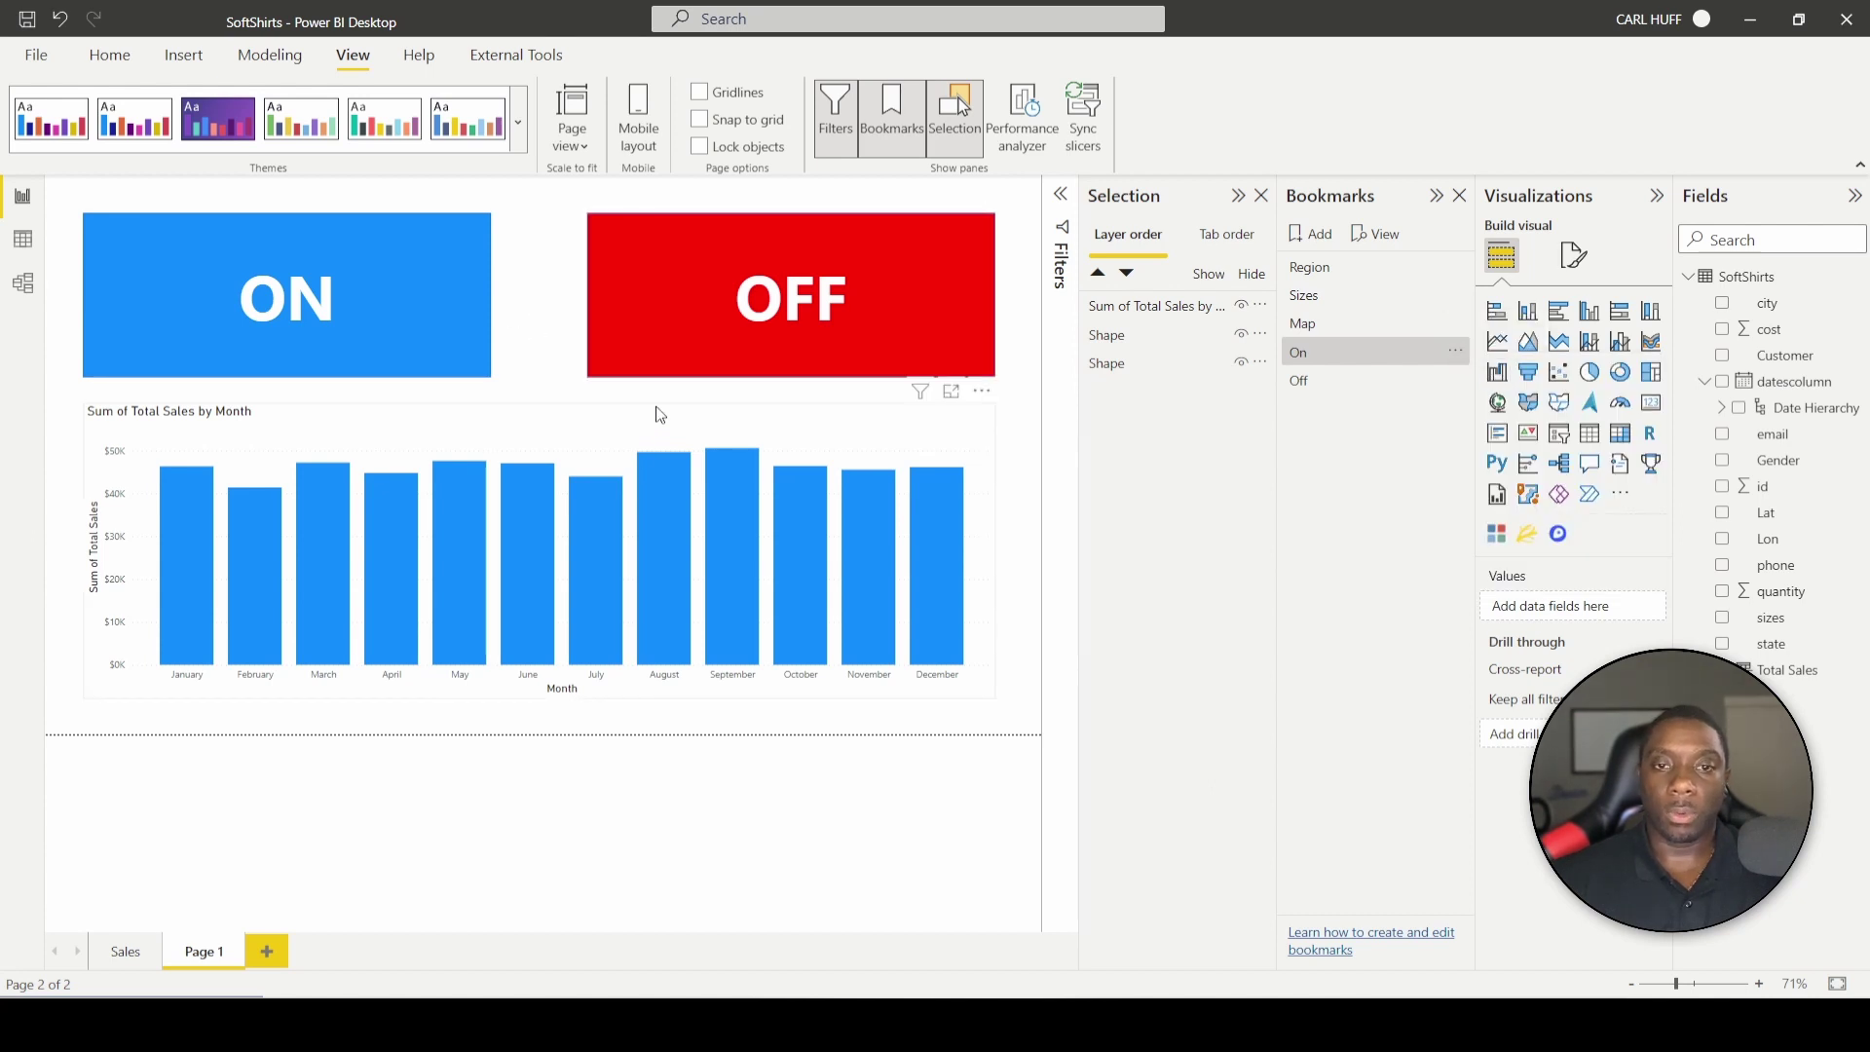
pyautogui.click(662, 416)
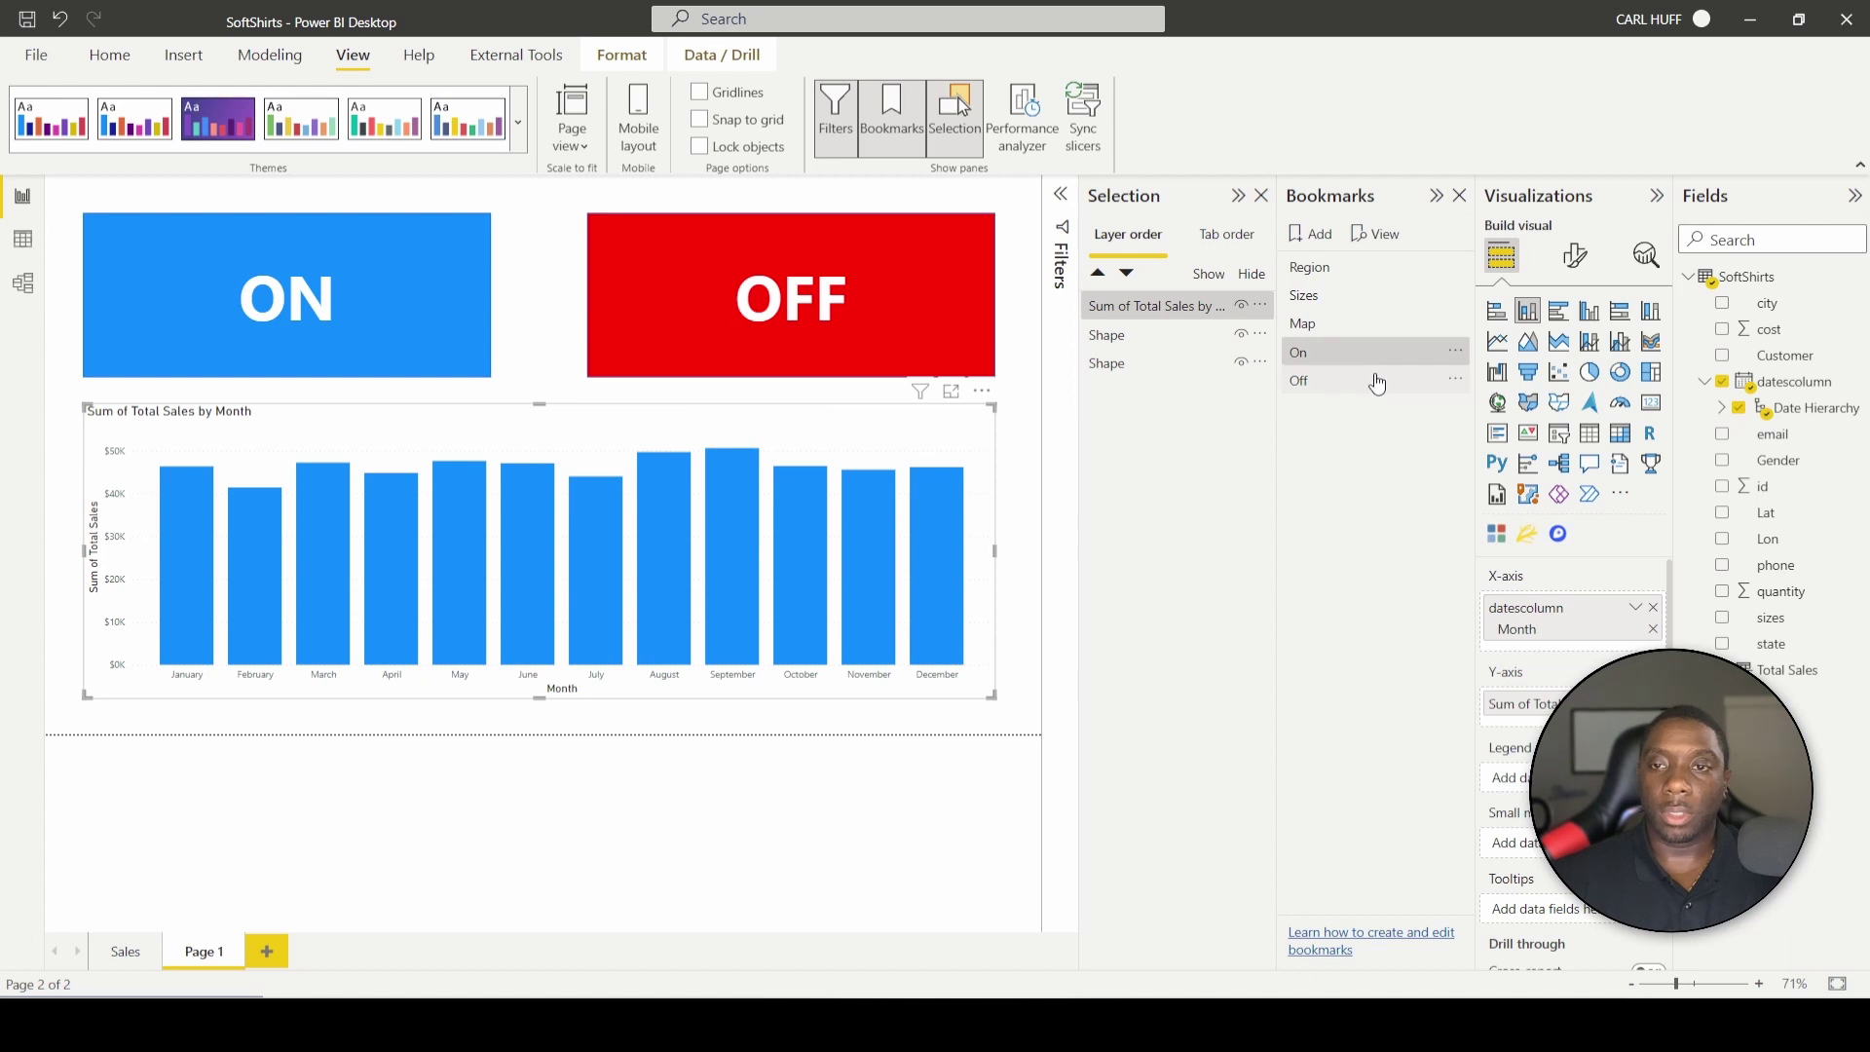
pyautogui.click(1344, 381)
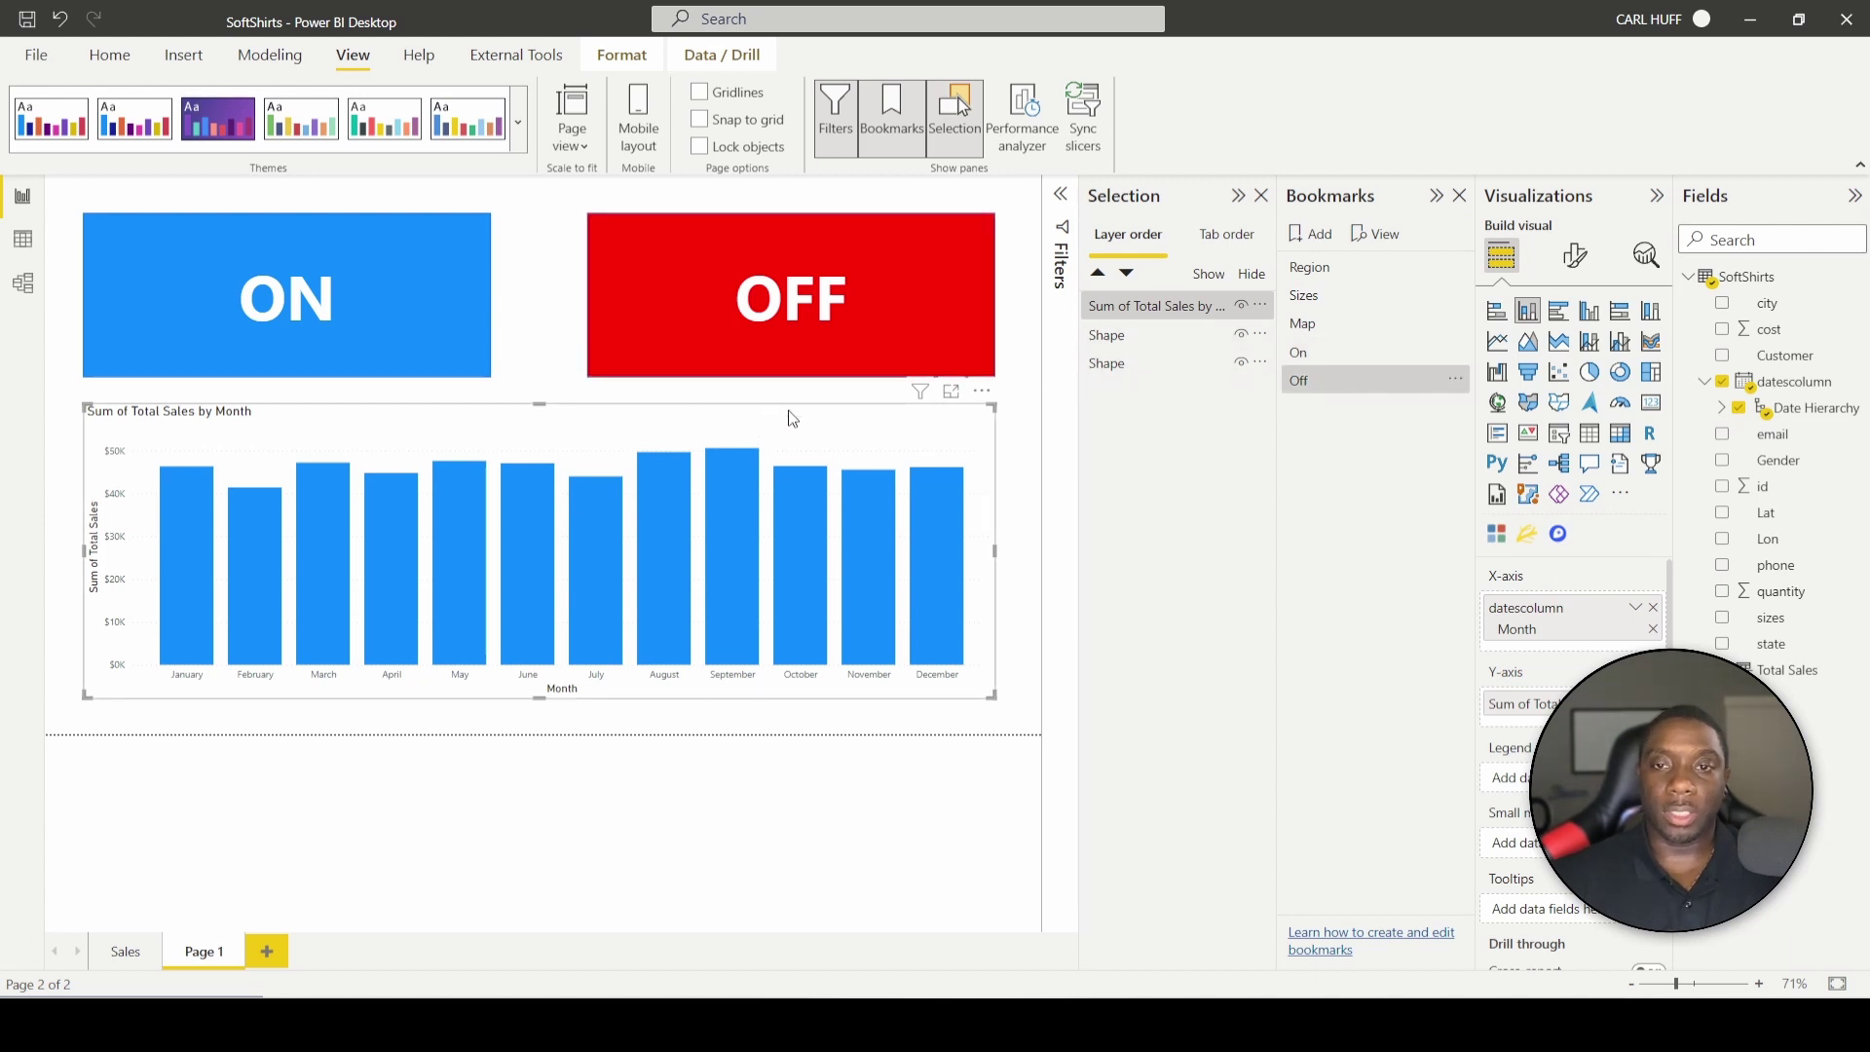
pyautogui.click(1240, 307)
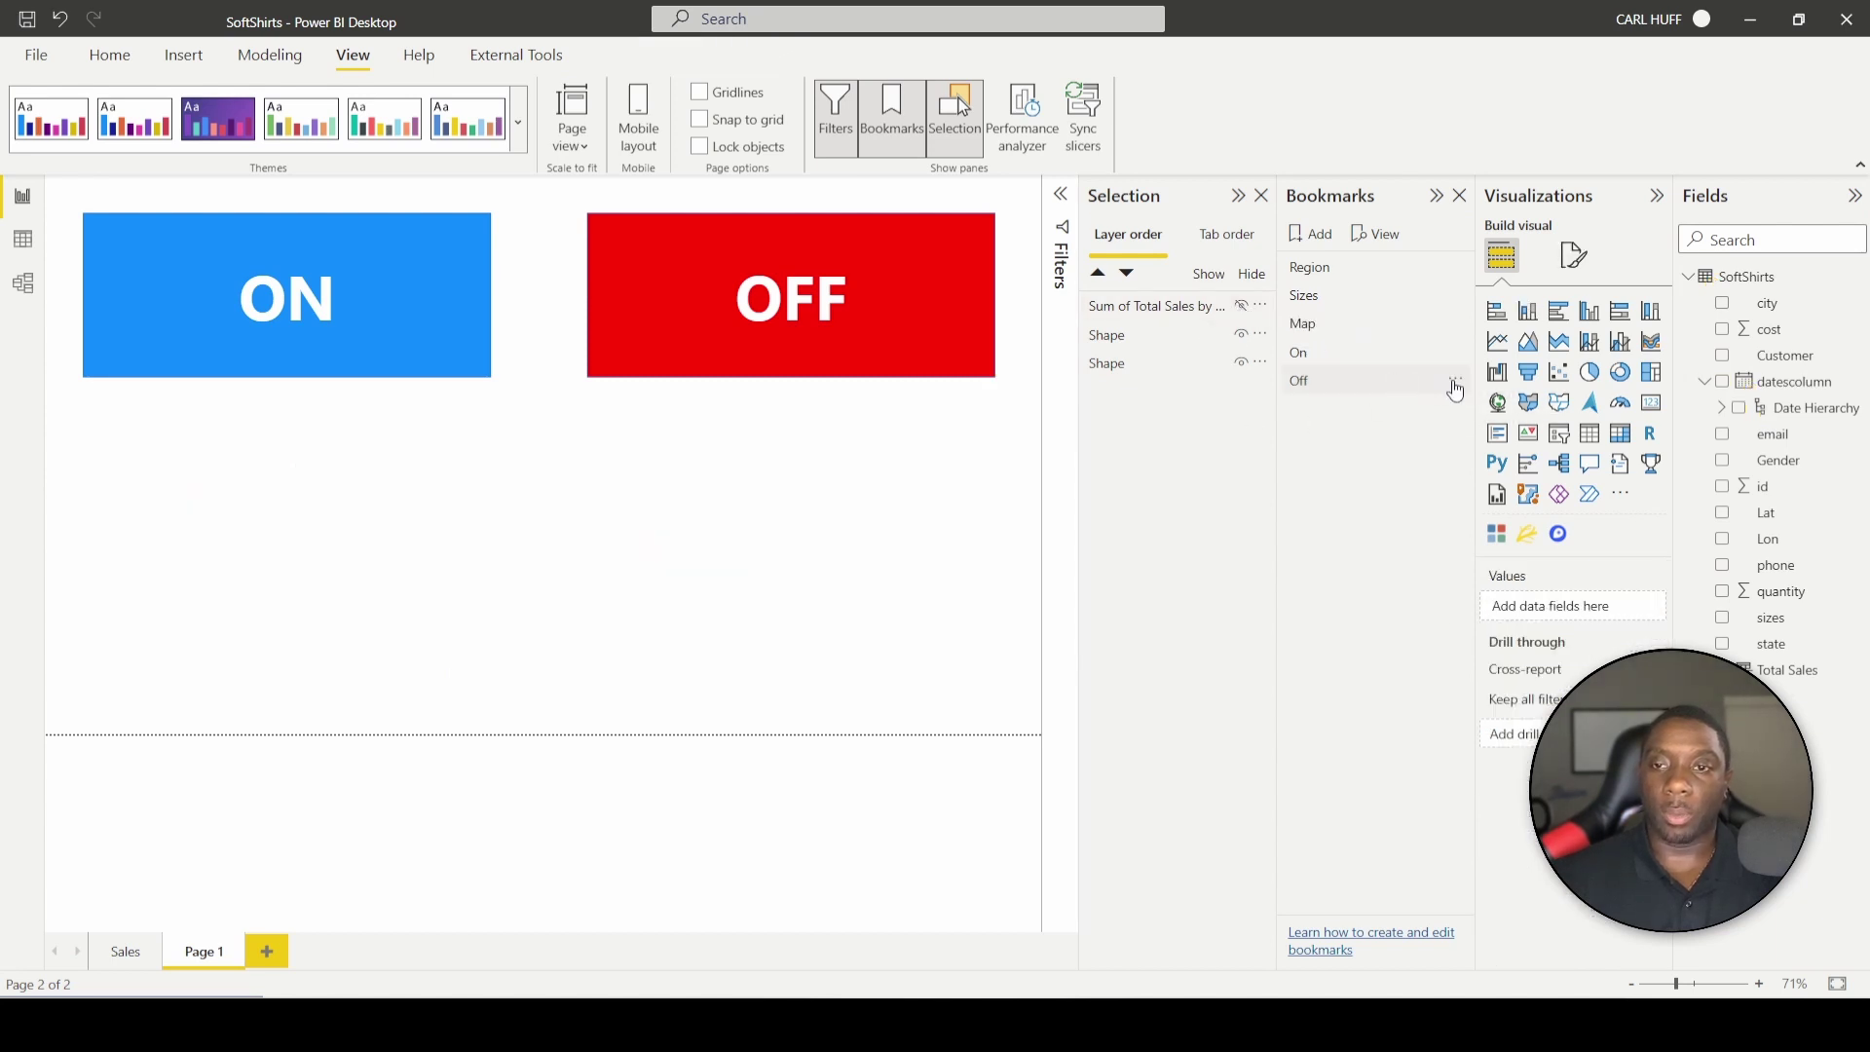
pyautogui.click(1455, 382)
pyautogui.click(1499, 399)
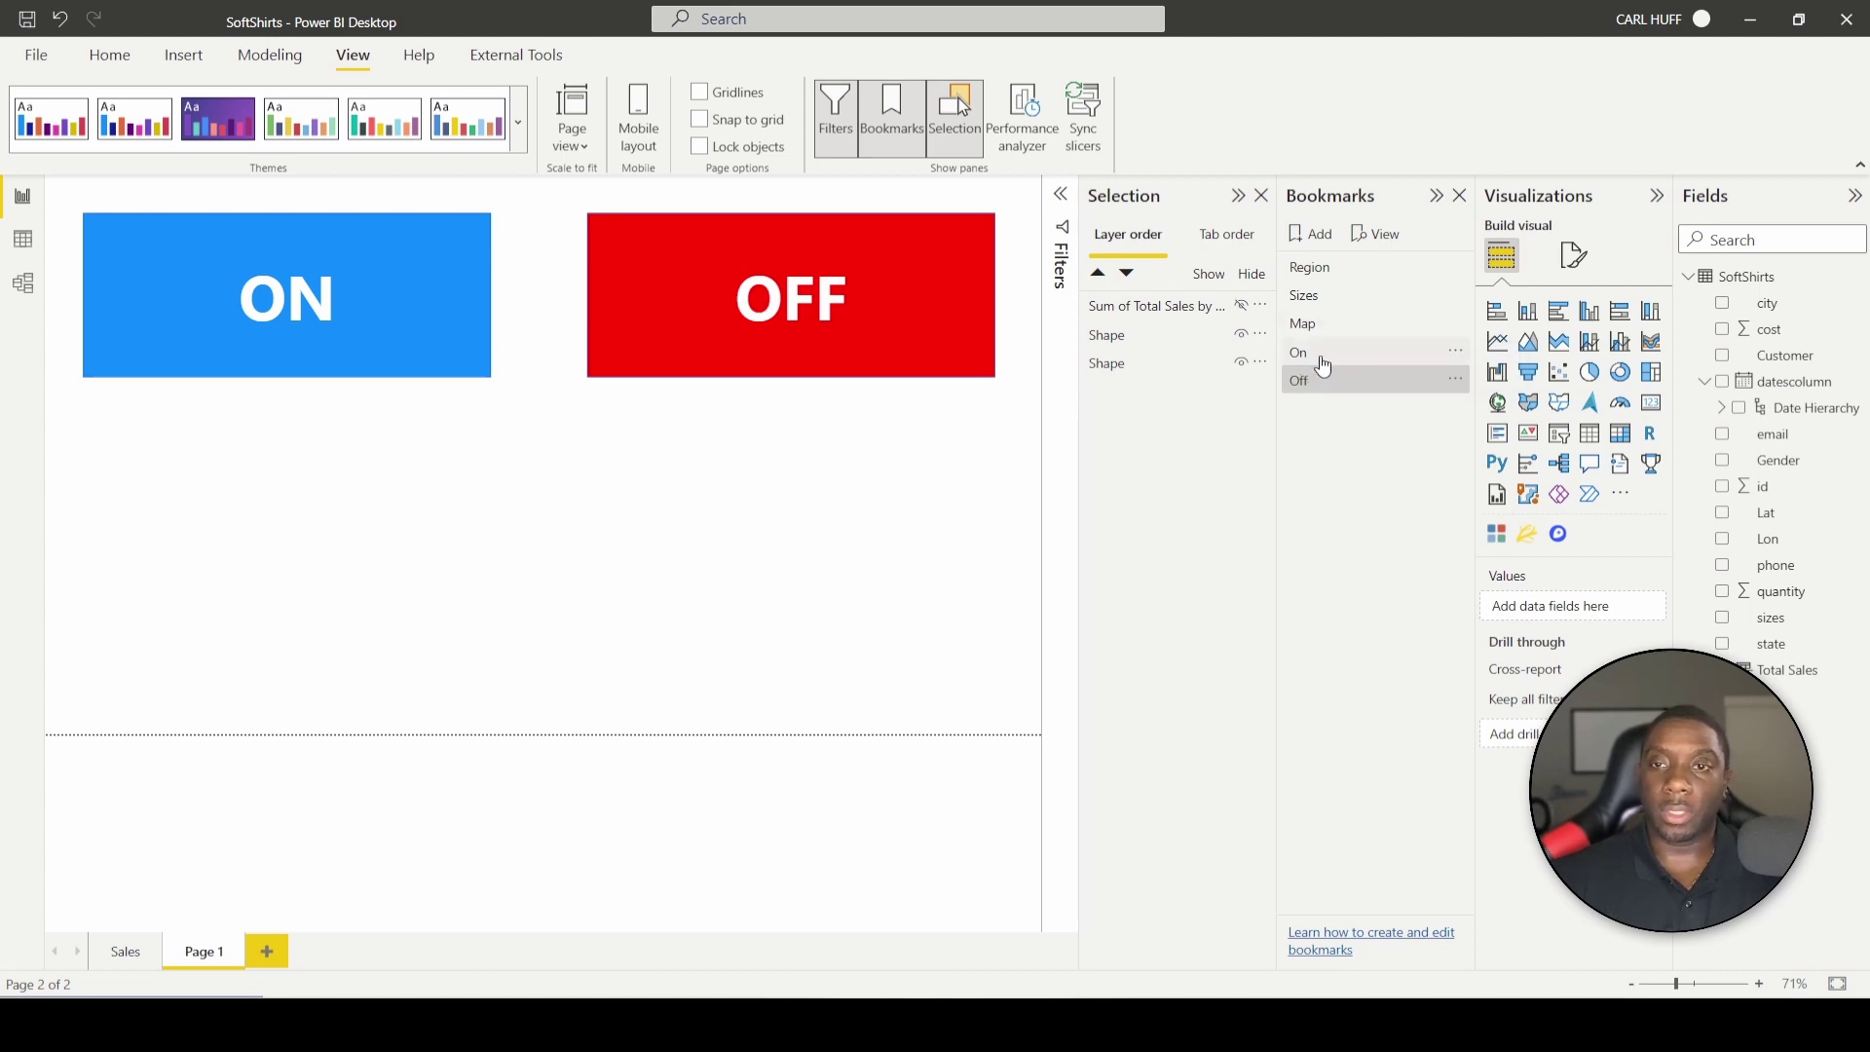
# Alternate between the On and Off bookmarks to confirm the chart shows and hides, ending on On.
pyautogui.click(1309, 364)
pyautogui.click(1306, 382)
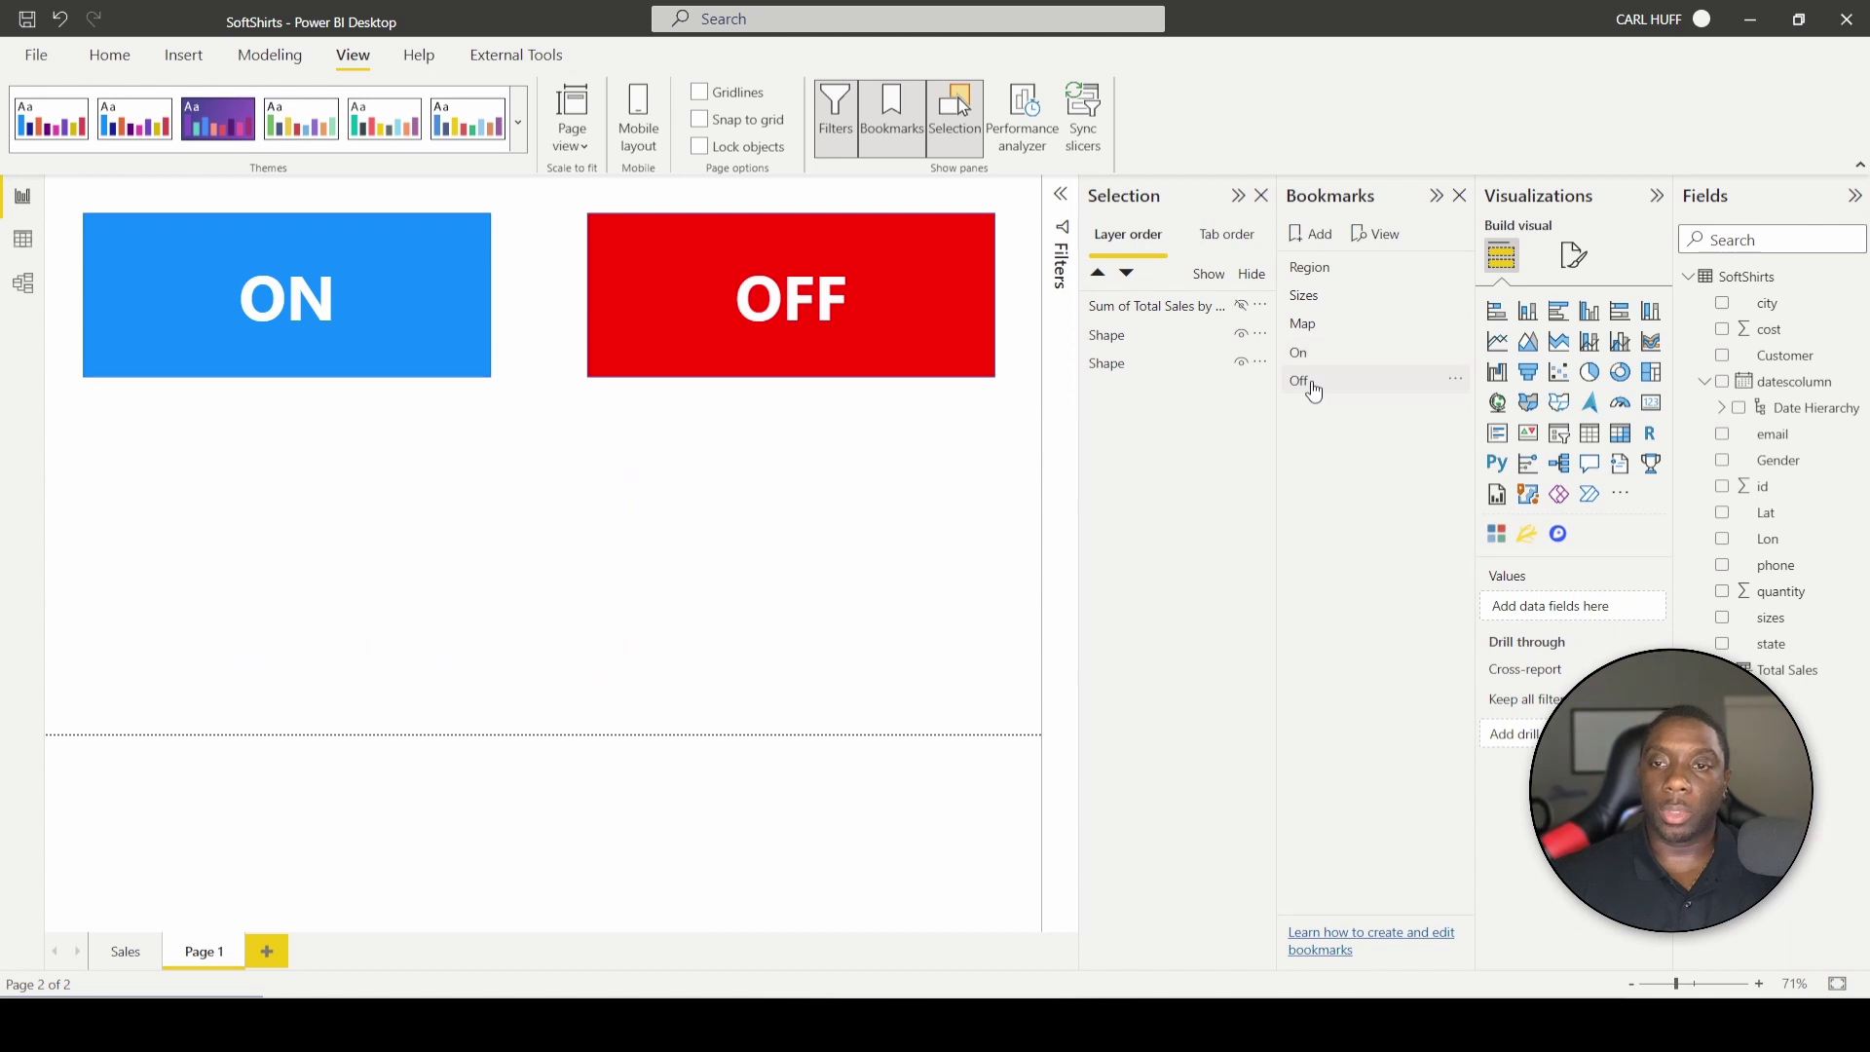
pyautogui.click(1322, 363)
pyautogui.click(1307, 381)
pyautogui.click(1319, 360)
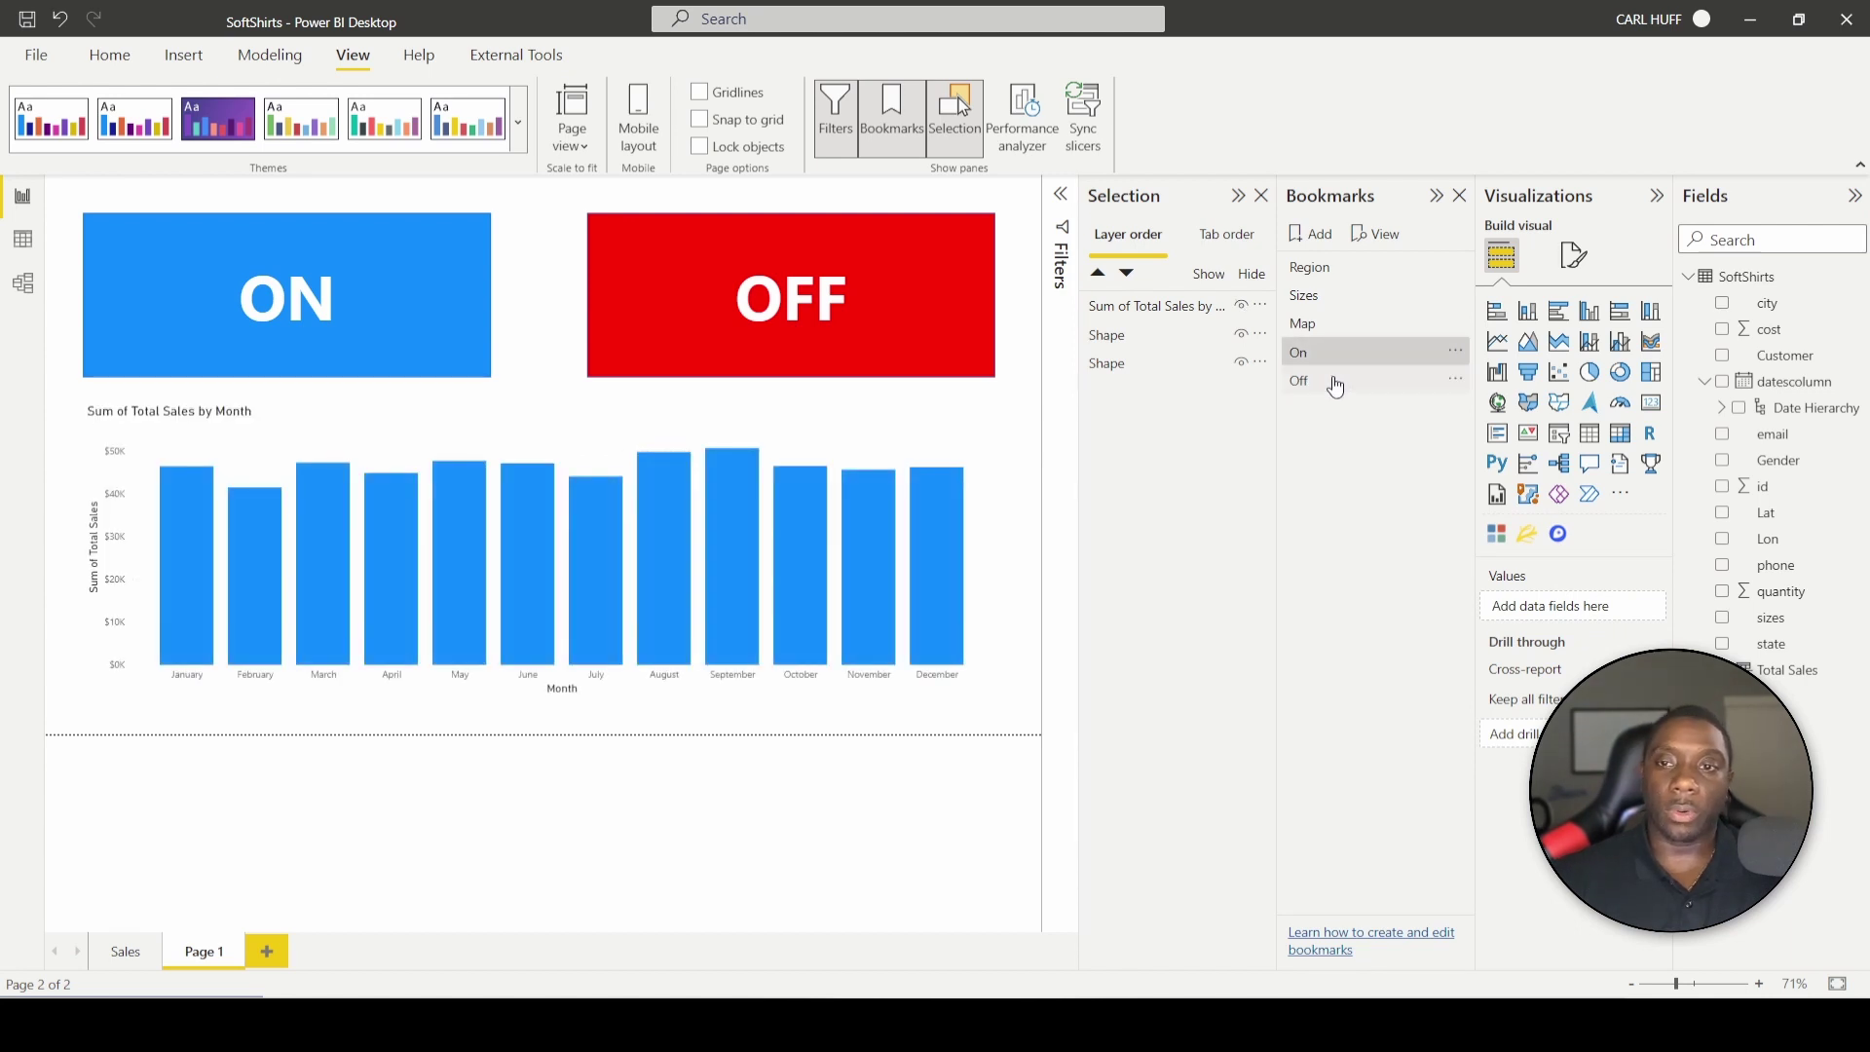
pyautogui.click(1335, 386)
pyautogui.click(1323, 362)
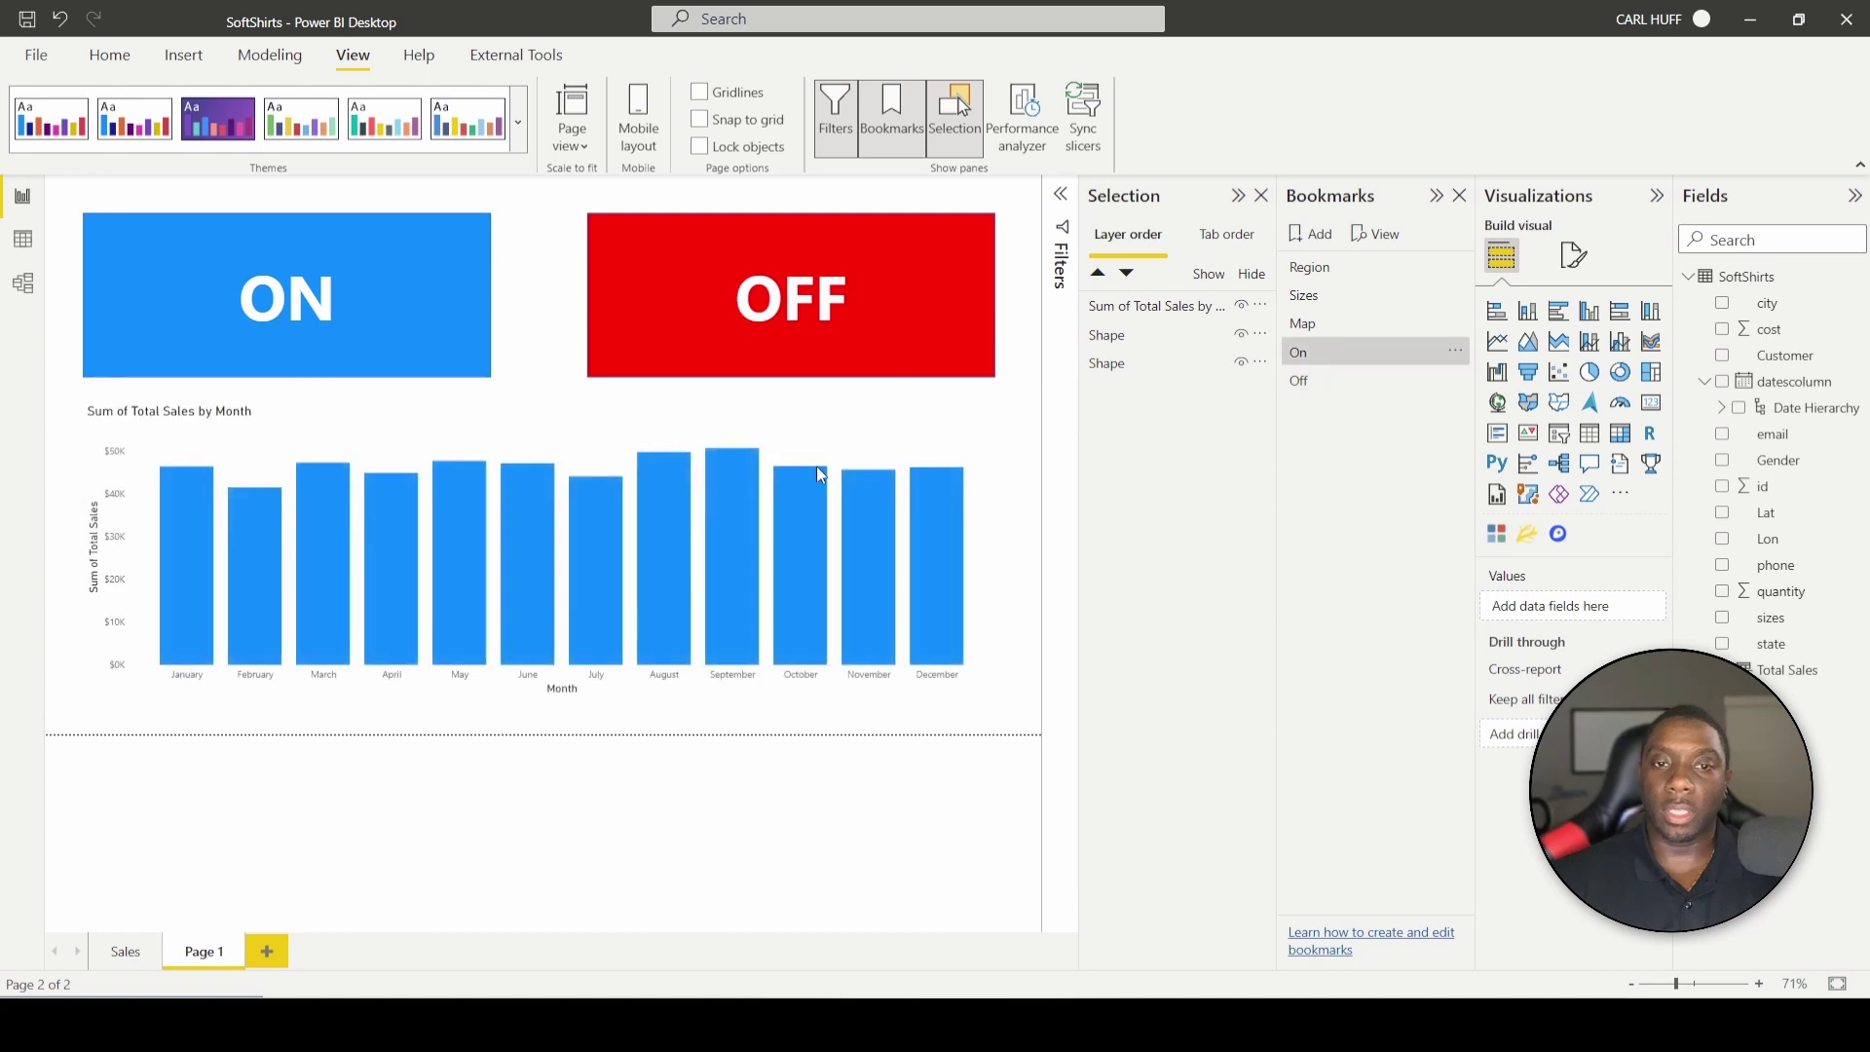
# Select the ON and OFF shapes individually and together, then clear the selection.
pyautogui.click(463, 334)
pyautogui.click(731, 300)
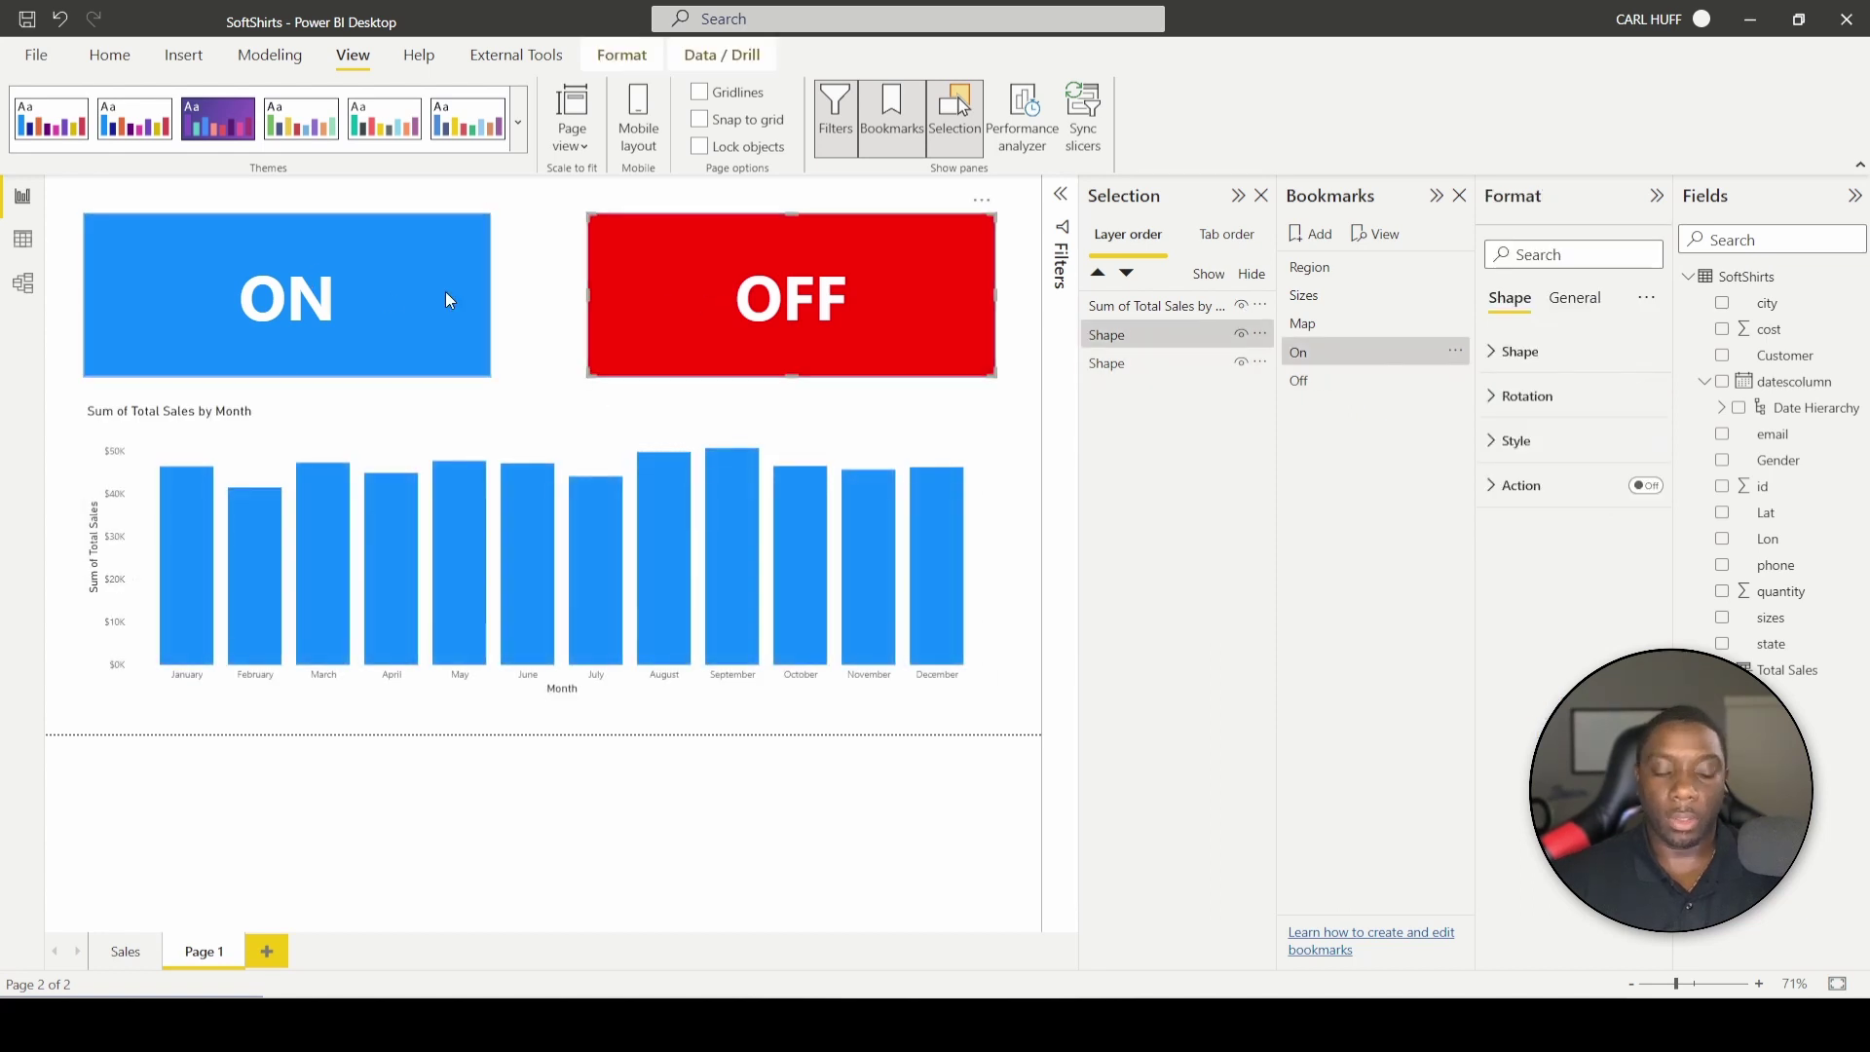
pyautogui.click(351, 292)
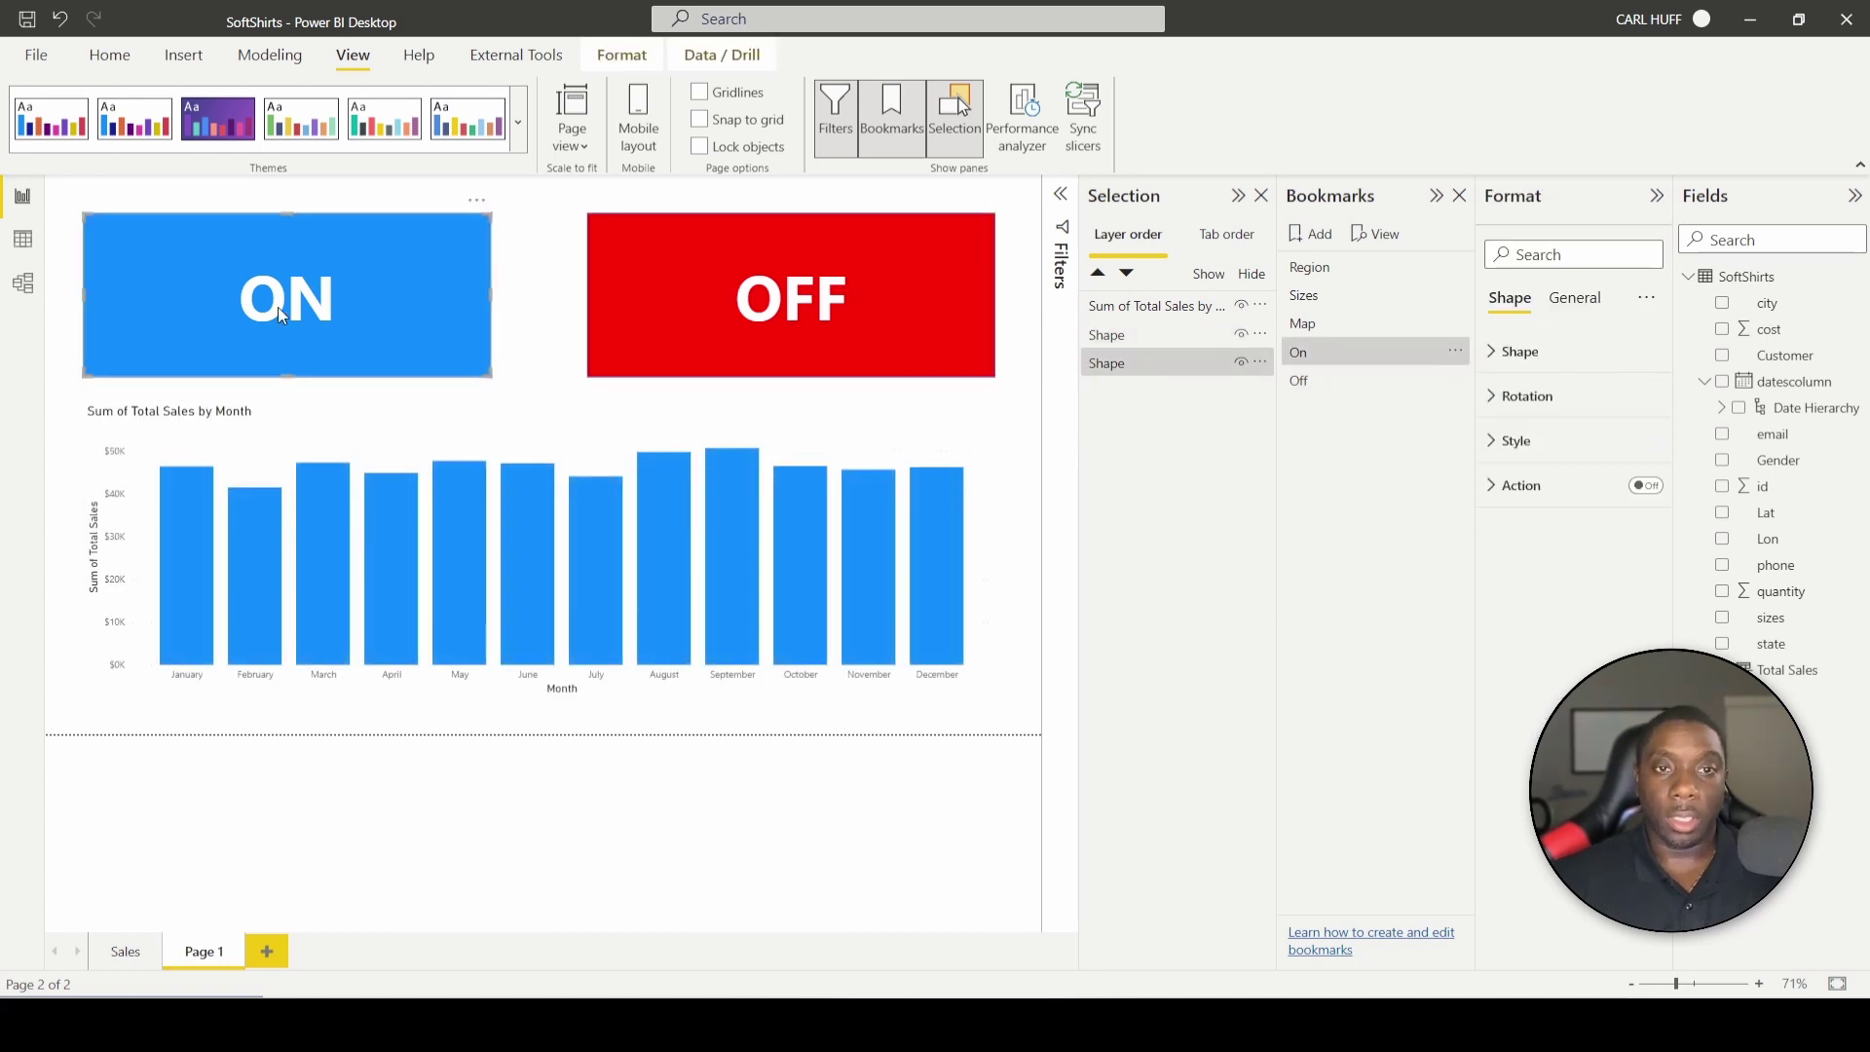
pyautogui.keyDown('ctrl'); pyautogui.click(682, 304); pyautogui.keyUp('ctrl')
pyautogui.click(543, 305)
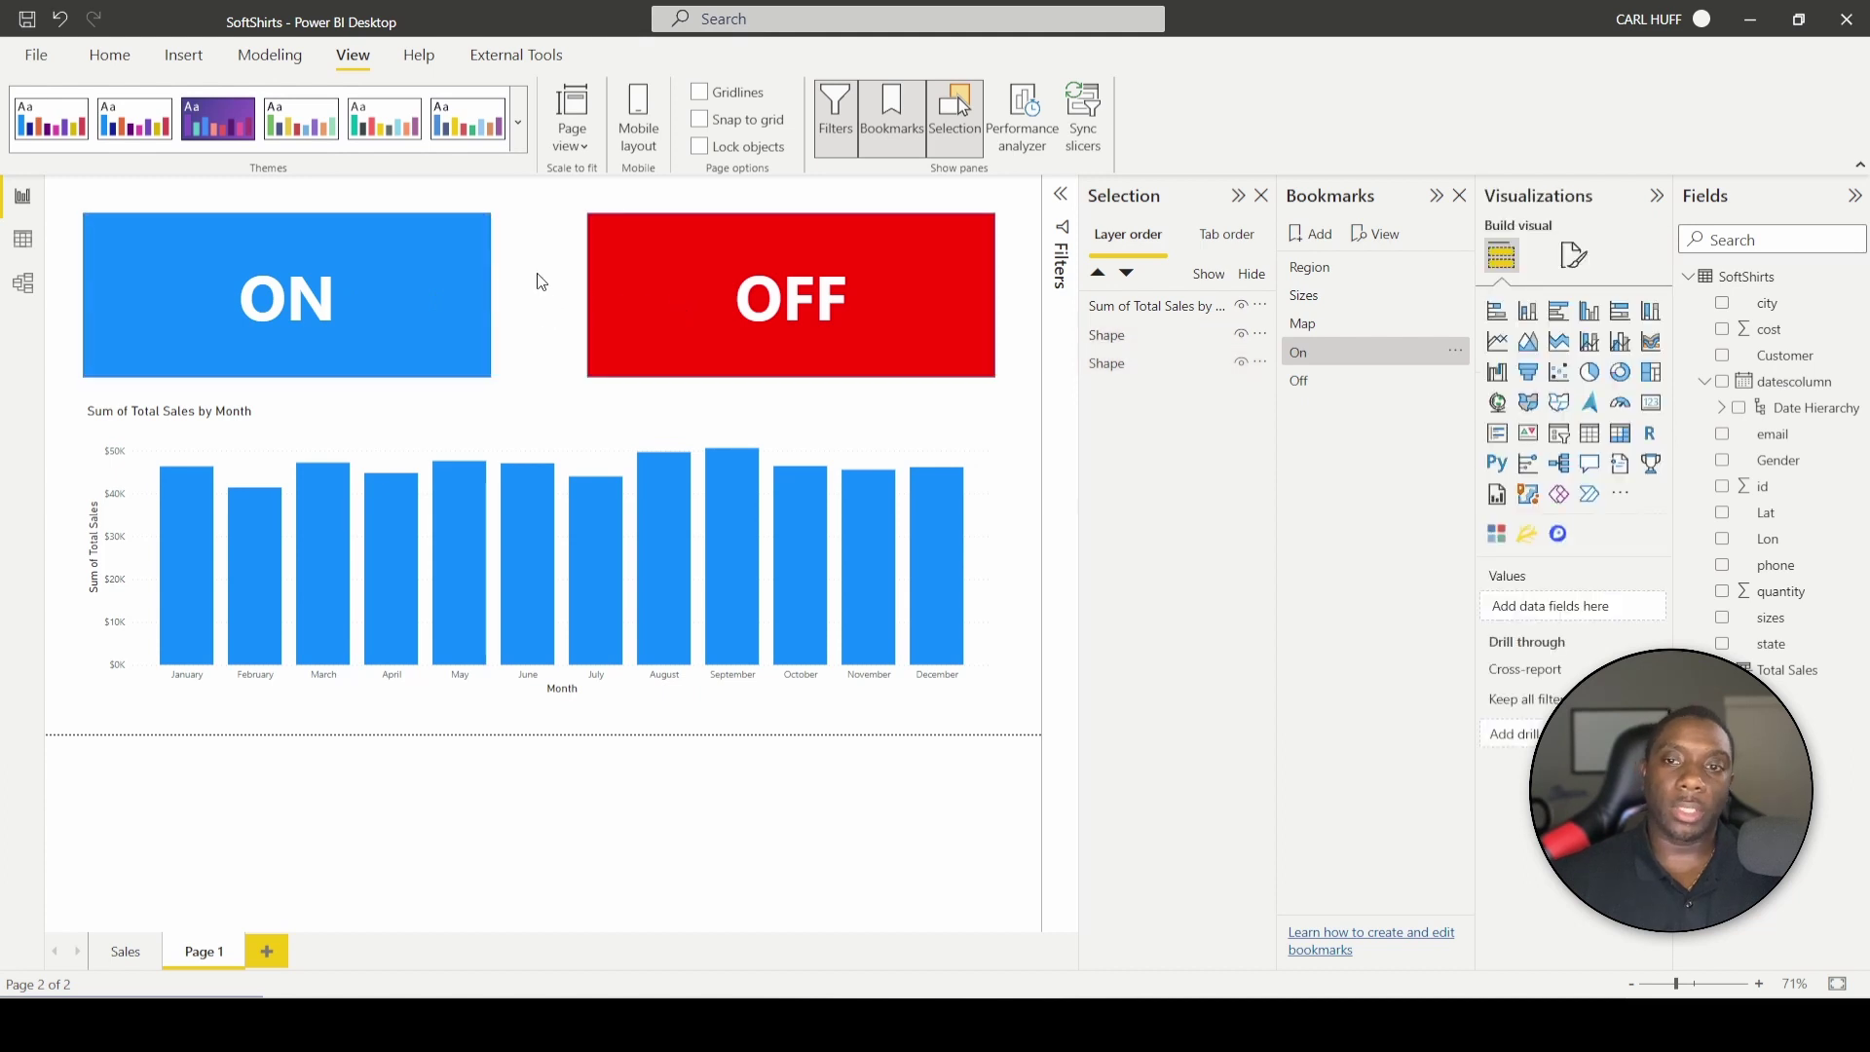
# Turn on the ON shape's Action with Type Bookmark linked to the On bookmark.
pyautogui.click(354, 259)
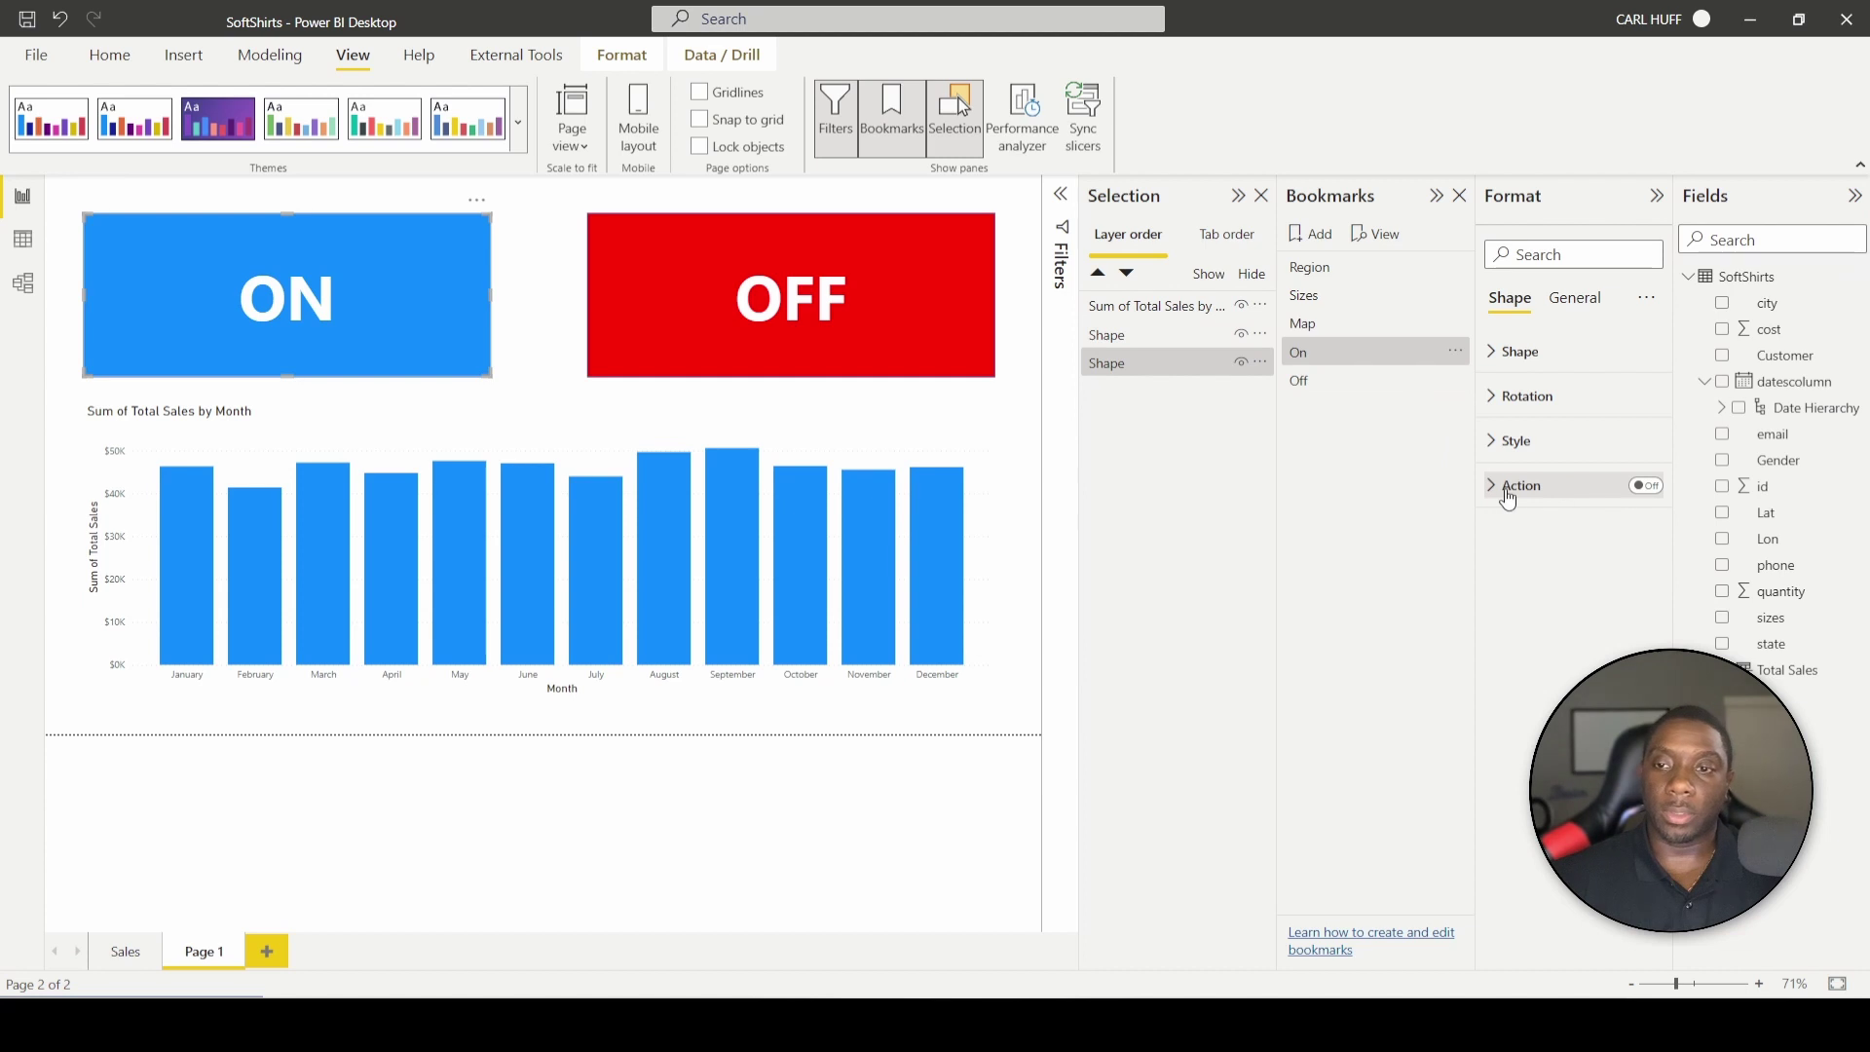
pyautogui.click(1497, 487)
pyautogui.click(1645, 485)
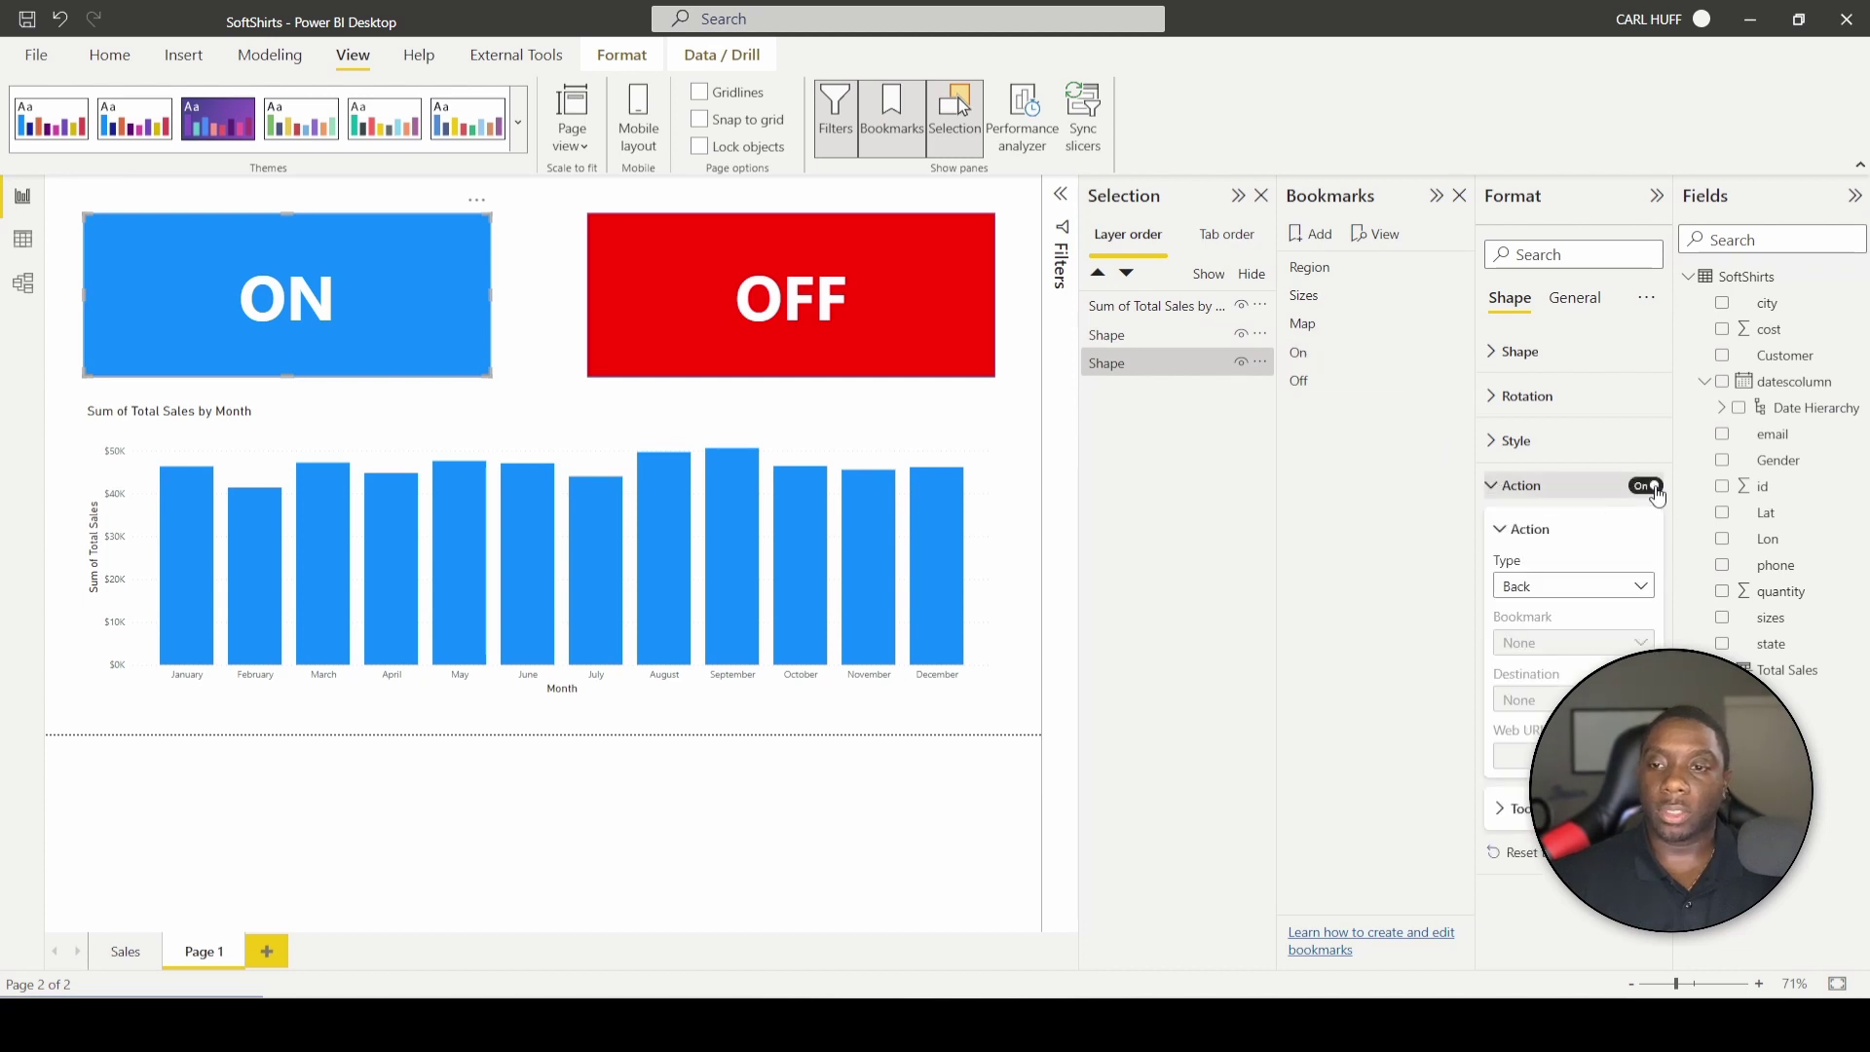
pyautogui.click(1607, 600)
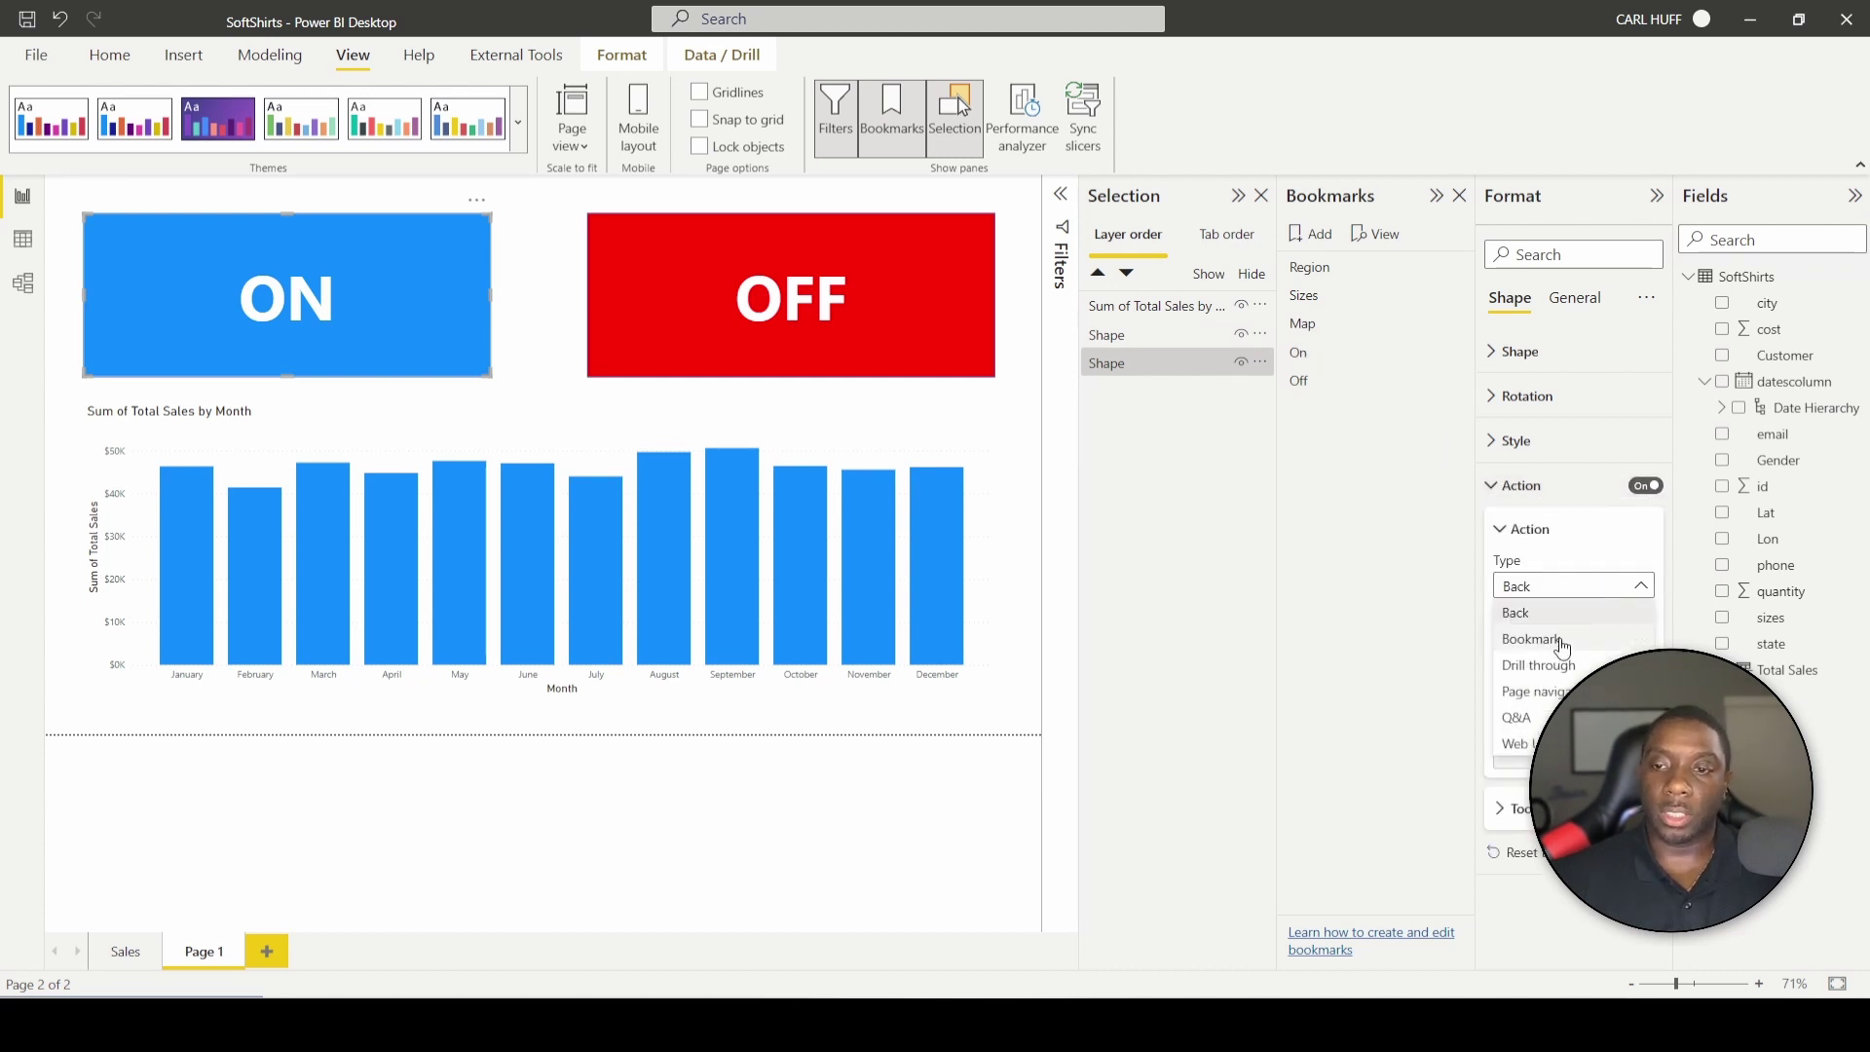
pyautogui.click(1560, 643)
pyautogui.click(1588, 645)
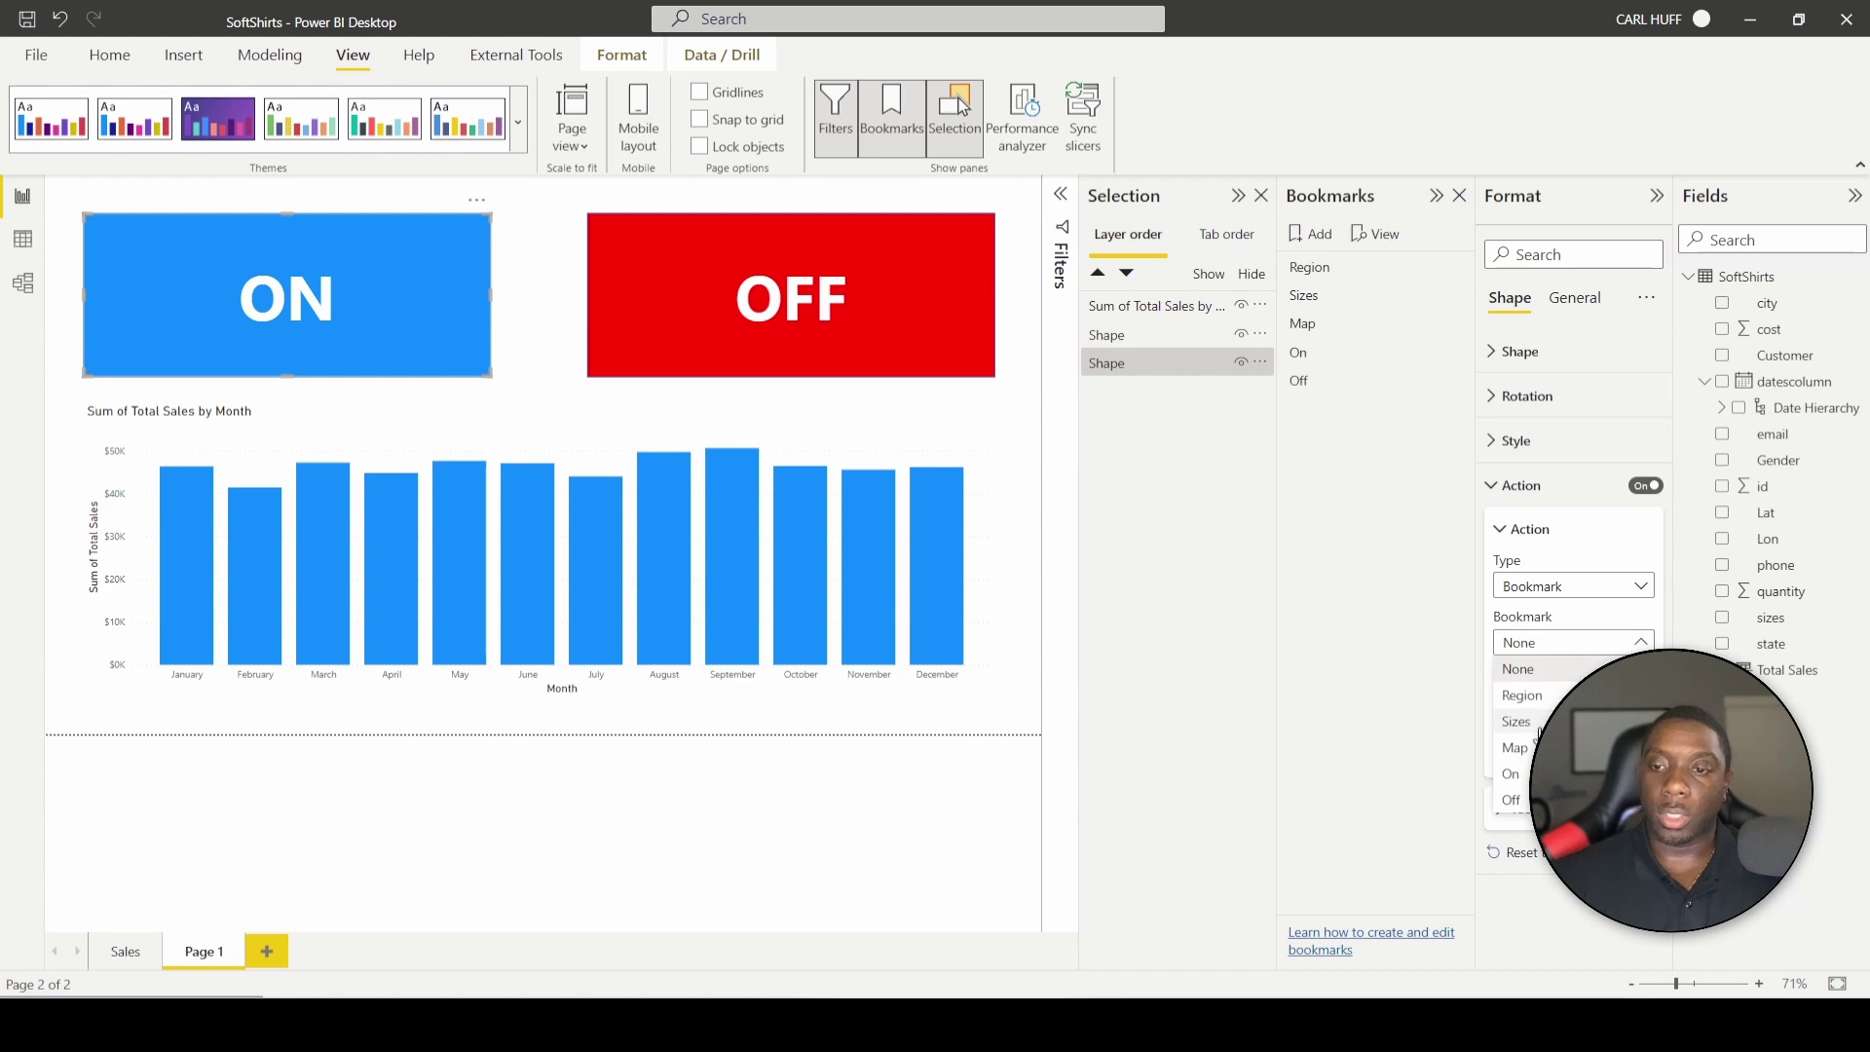
pyautogui.click(1514, 773)
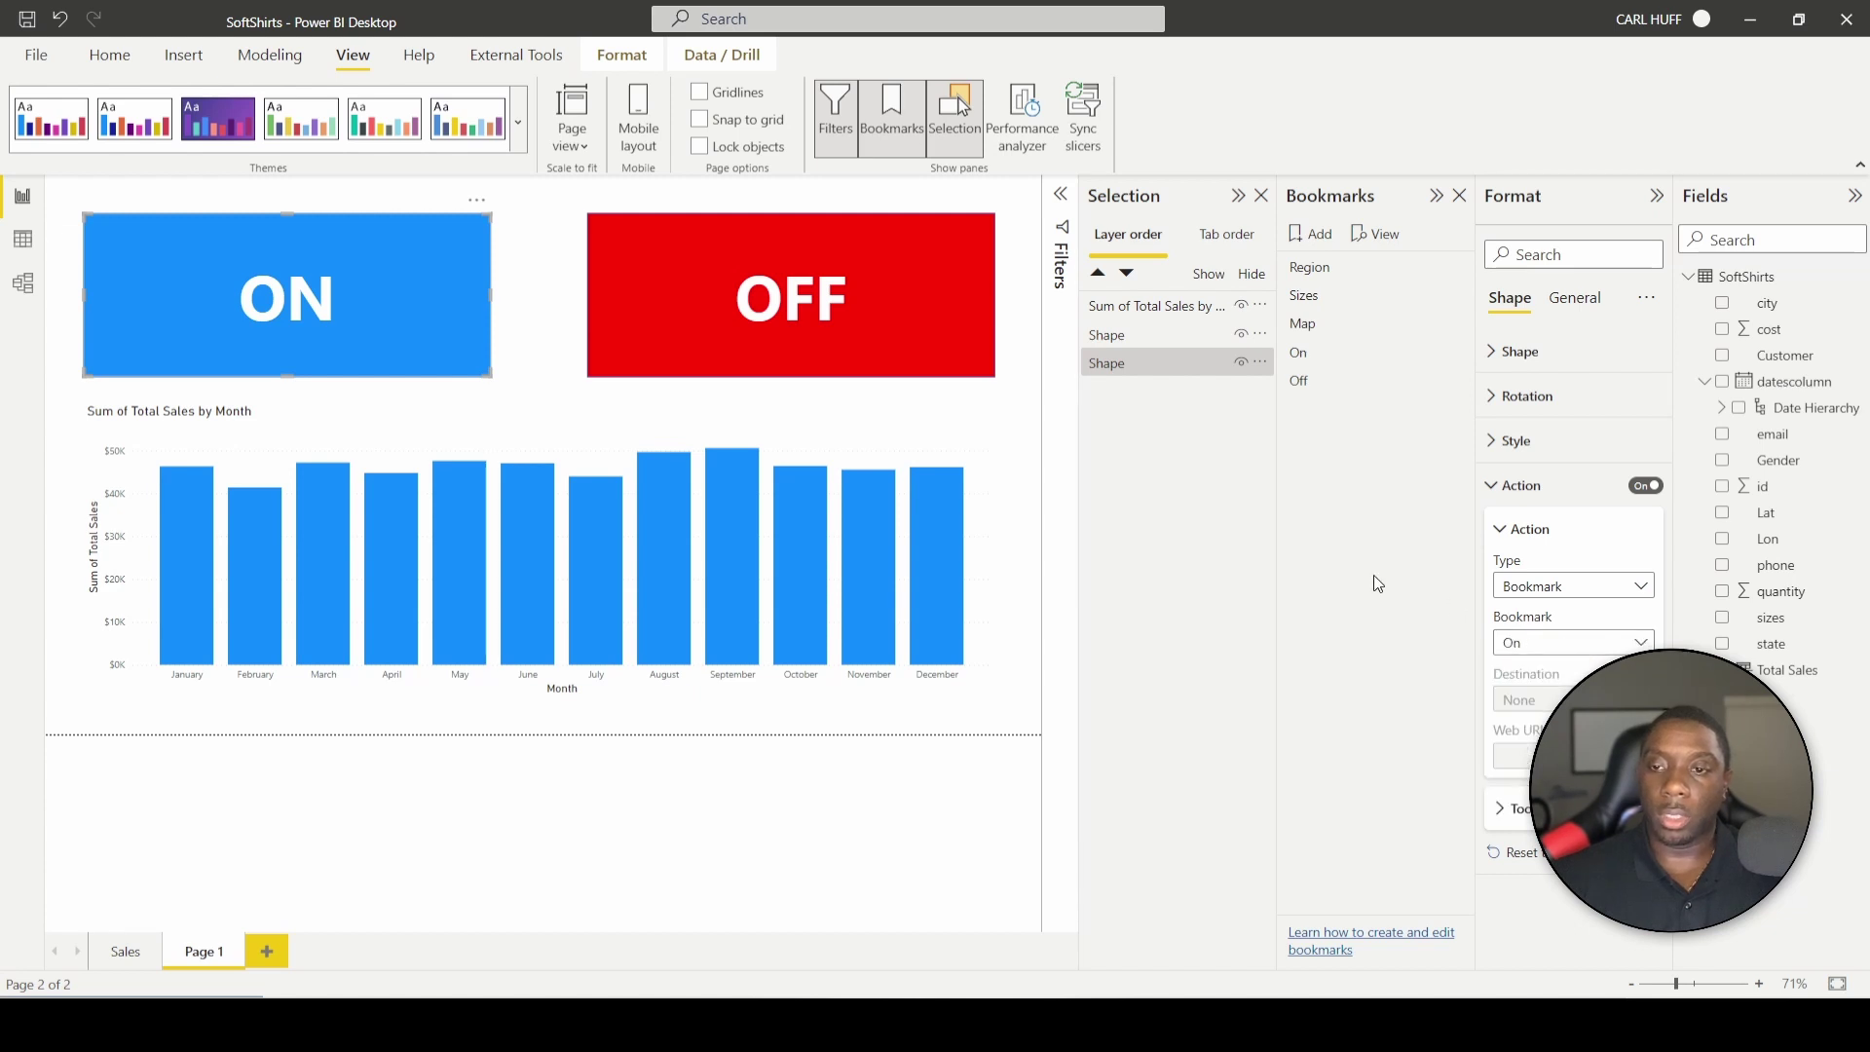
pyautogui.click(876, 314)
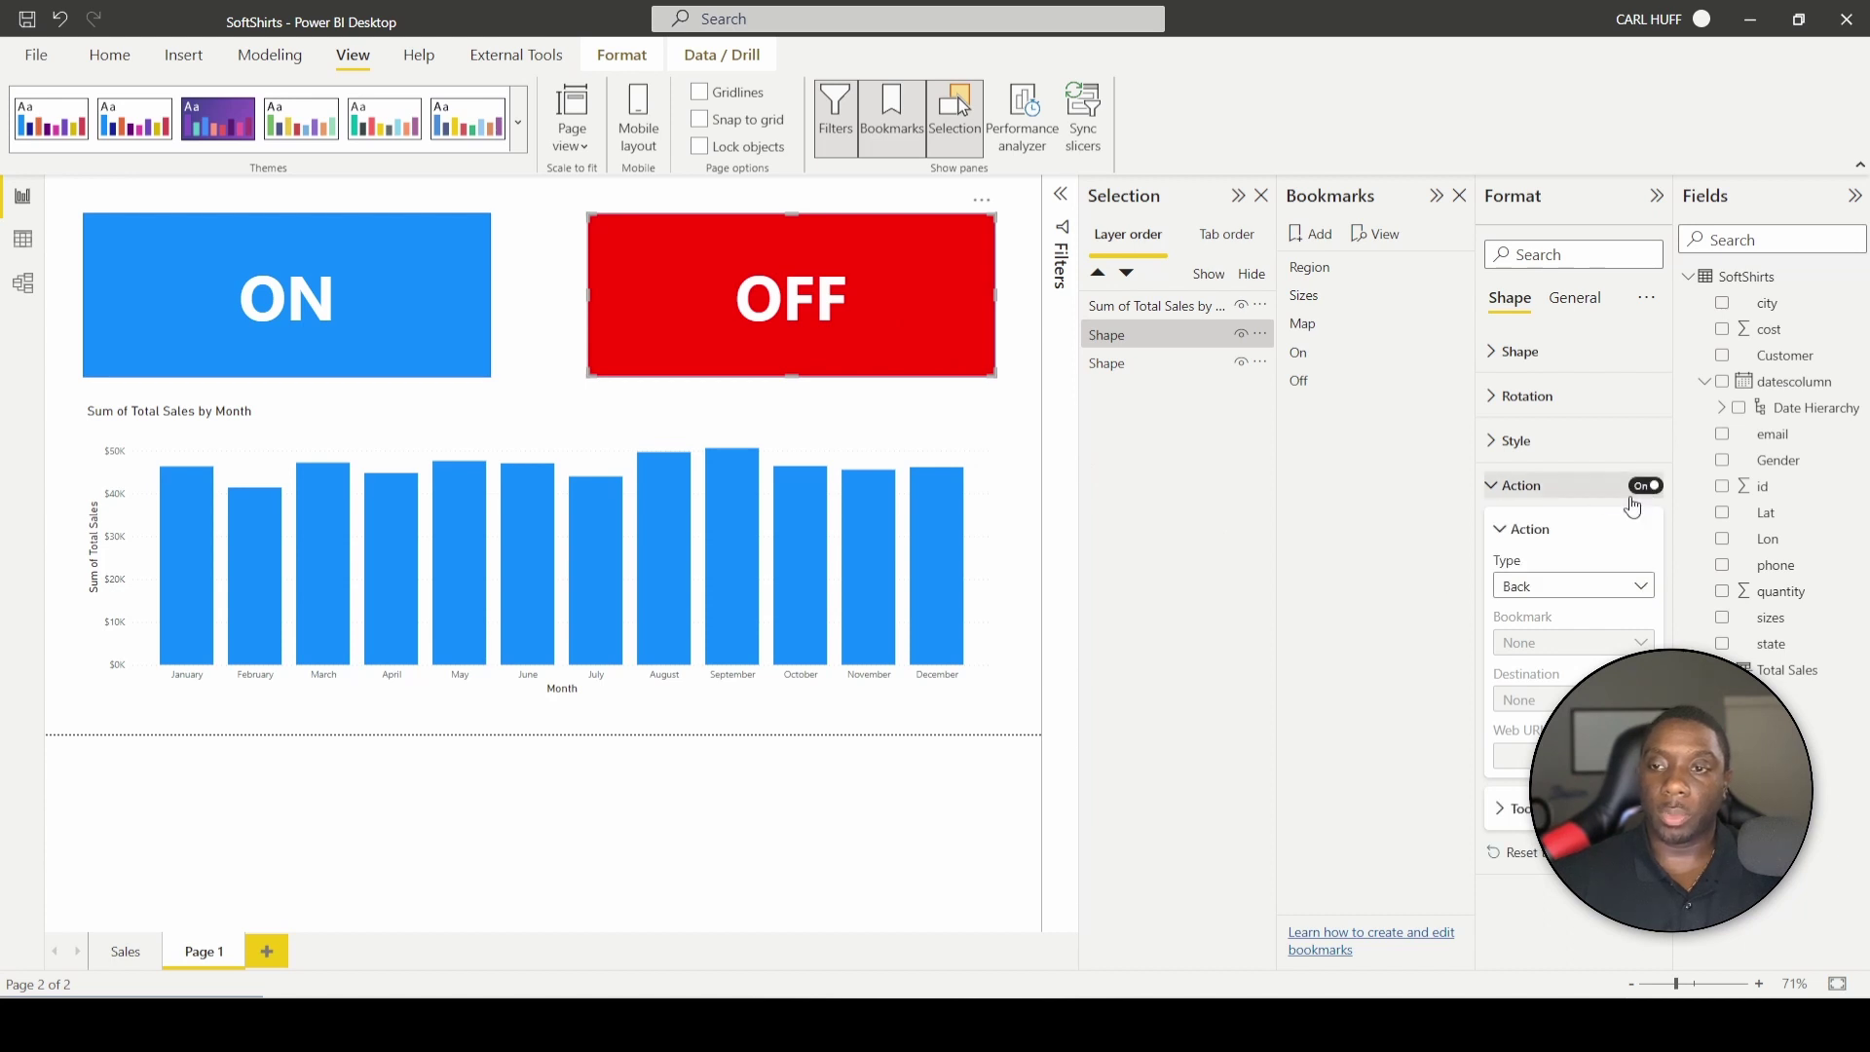
# Give the red OFF shape a Bookmark action linked to the Off bookmark, then deselect it.
pyautogui.click(1517, 590)
pyautogui.click(1549, 638)
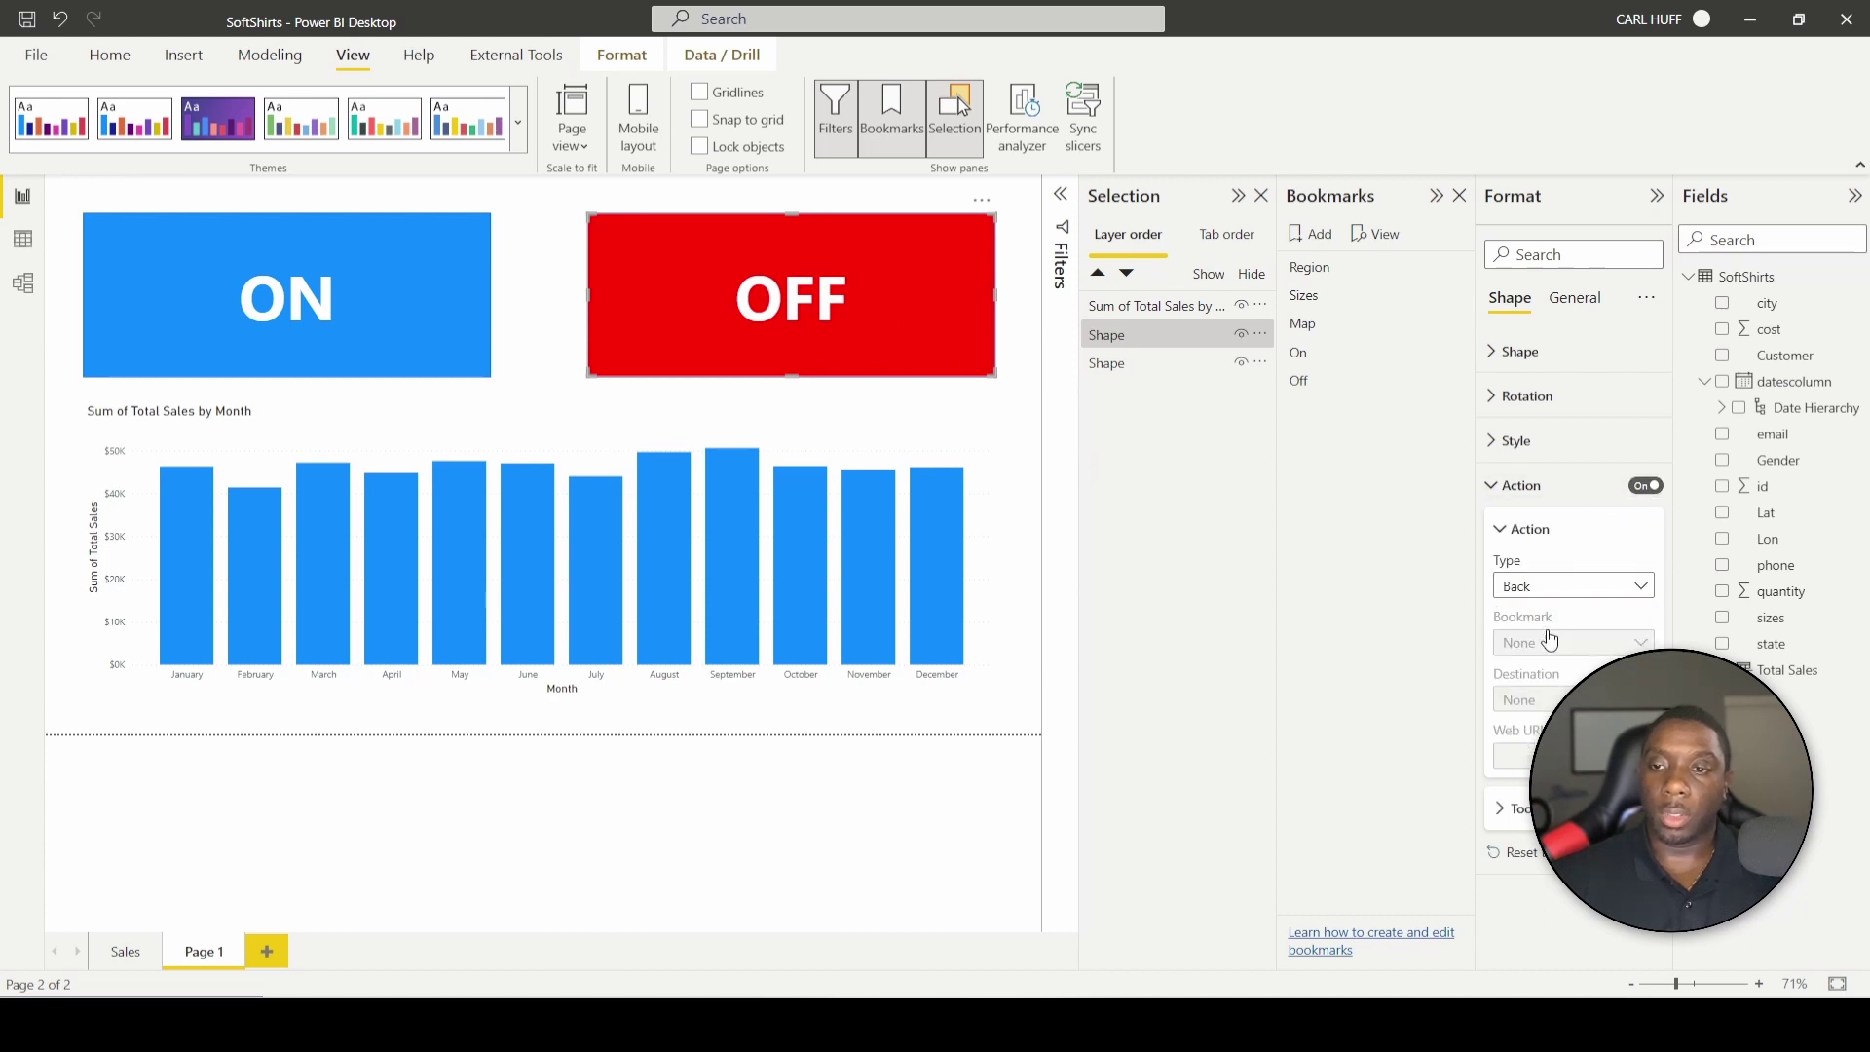
pyautogui.click(1550, 645)
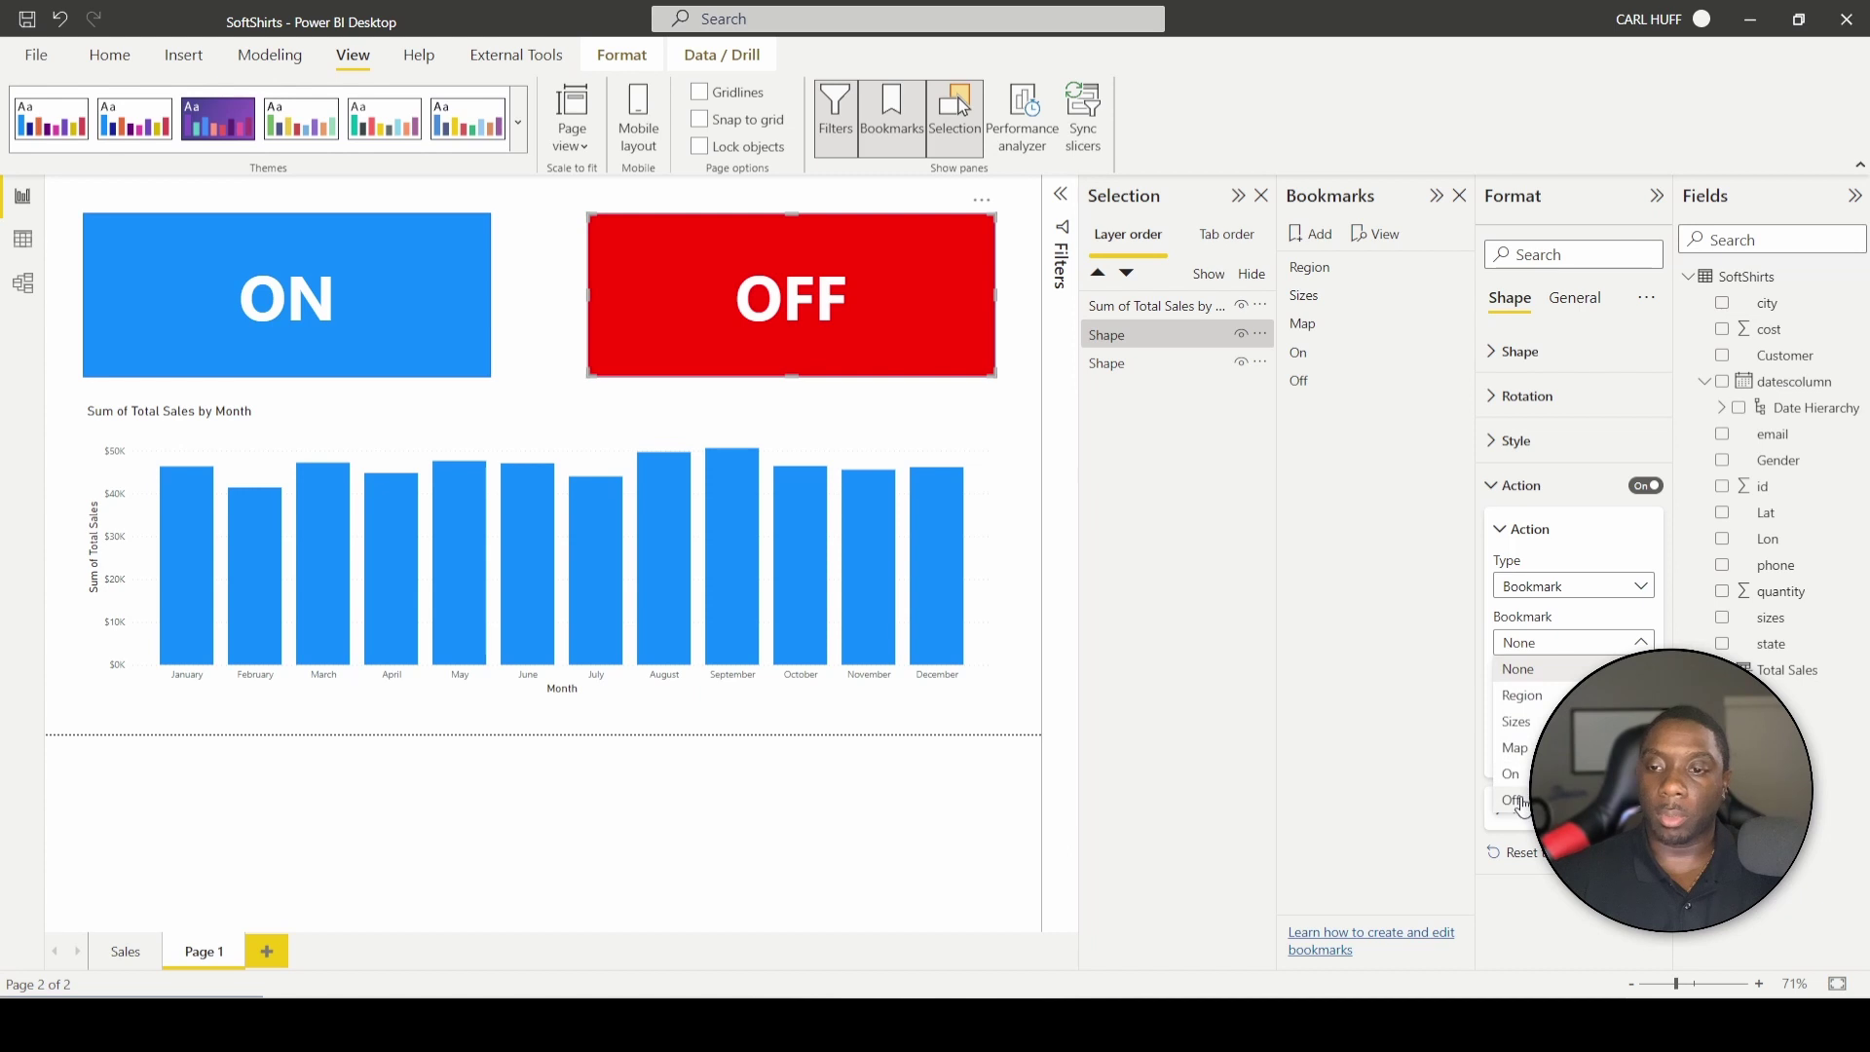
pyautogui.click(1515, 800)
pyautogui.click(1500, 485)
pyautogui.click(1016, 454)
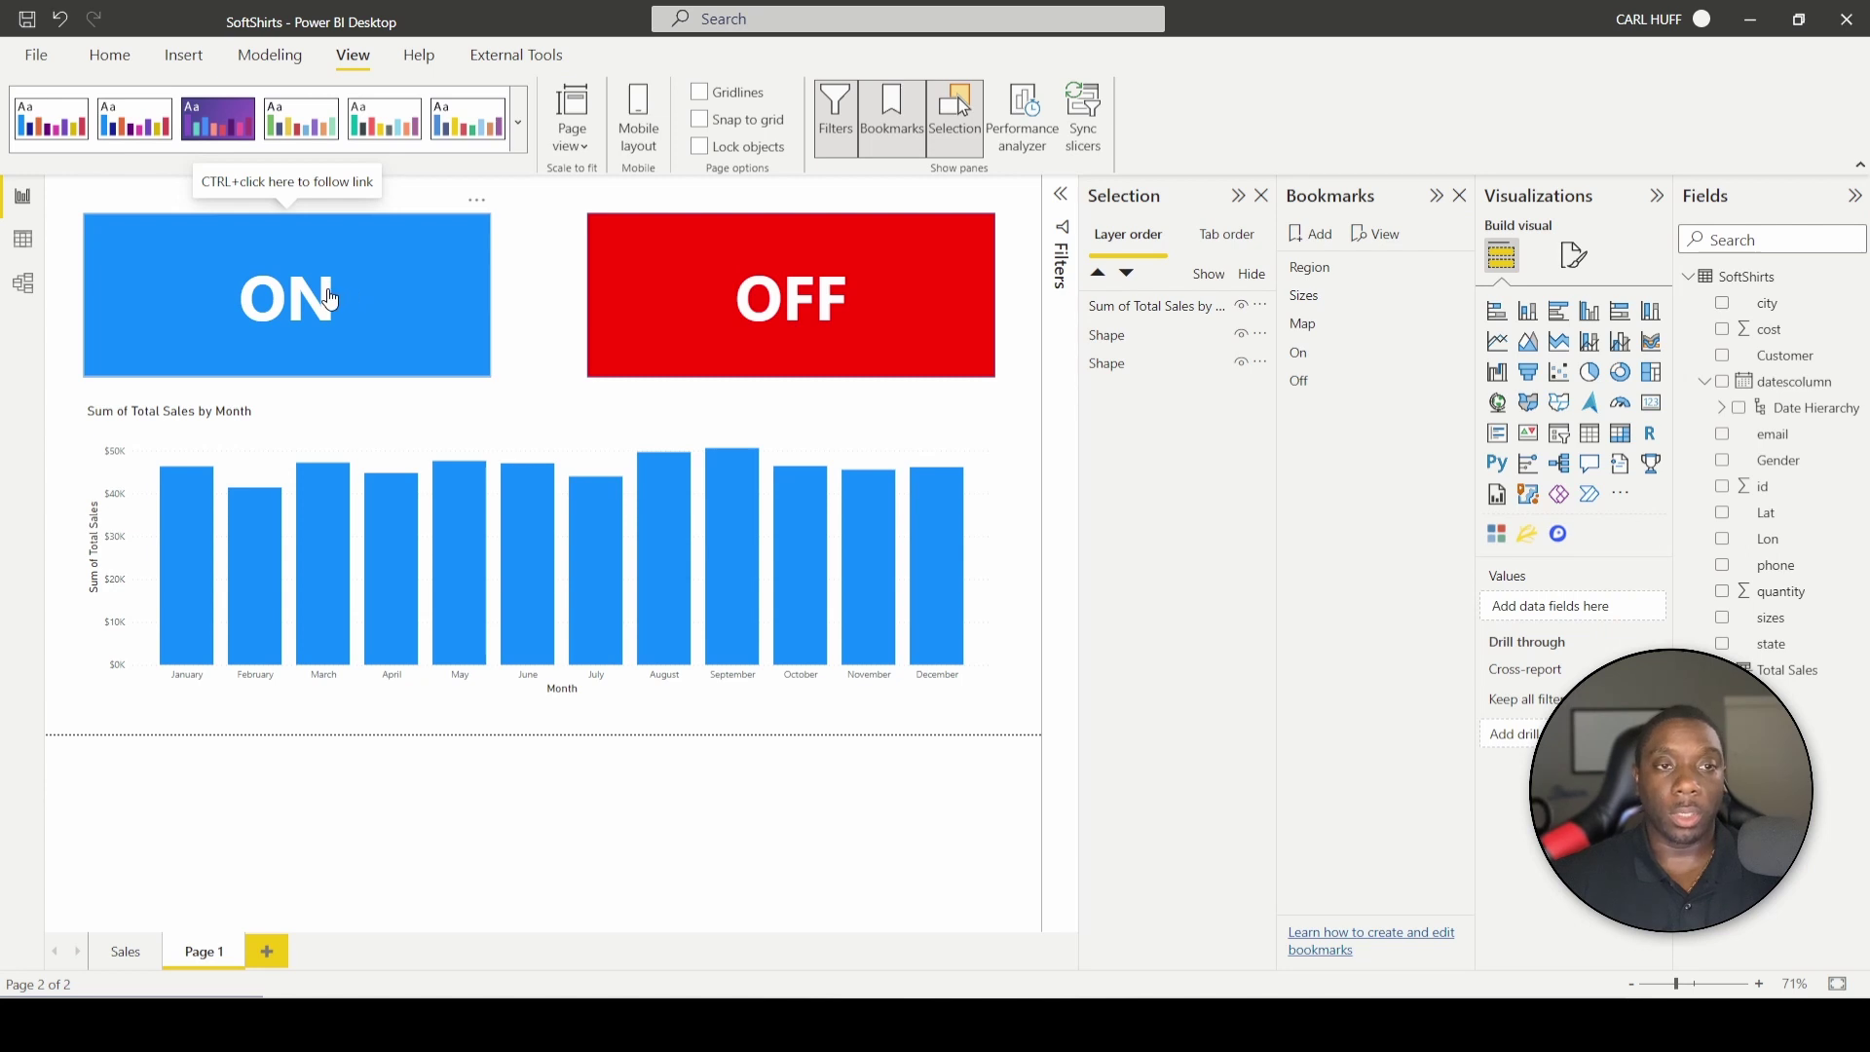
pyautogui.keyDown('ctrl'); pyautogui.click(330, 298); pyautogui.keyUp('ctrl')
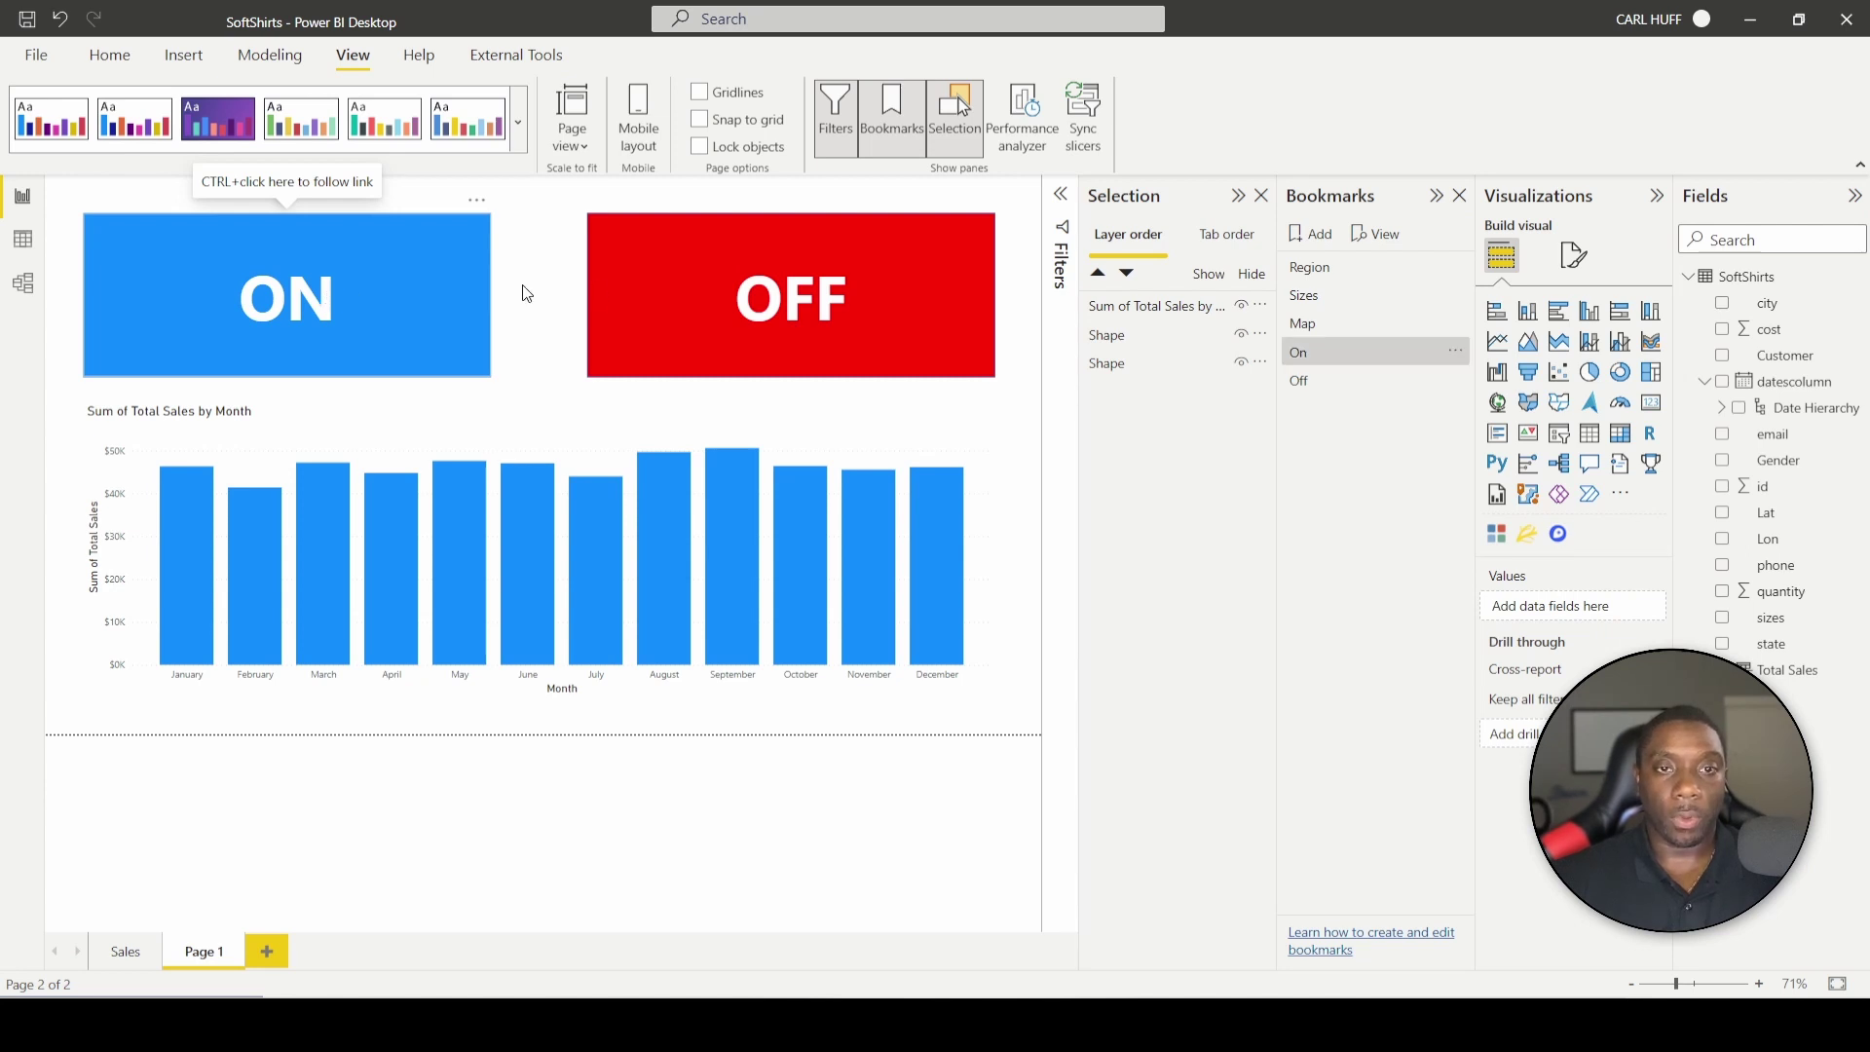
pyautogui.keyDown('ctrl'); pyautogui.click(736, 296); pyautogui.keyUp('ctrl')
pyautogui.keyDown('ctrl'); pyautogui.click(337, 295); pyautogui.keyUp('ctrl')
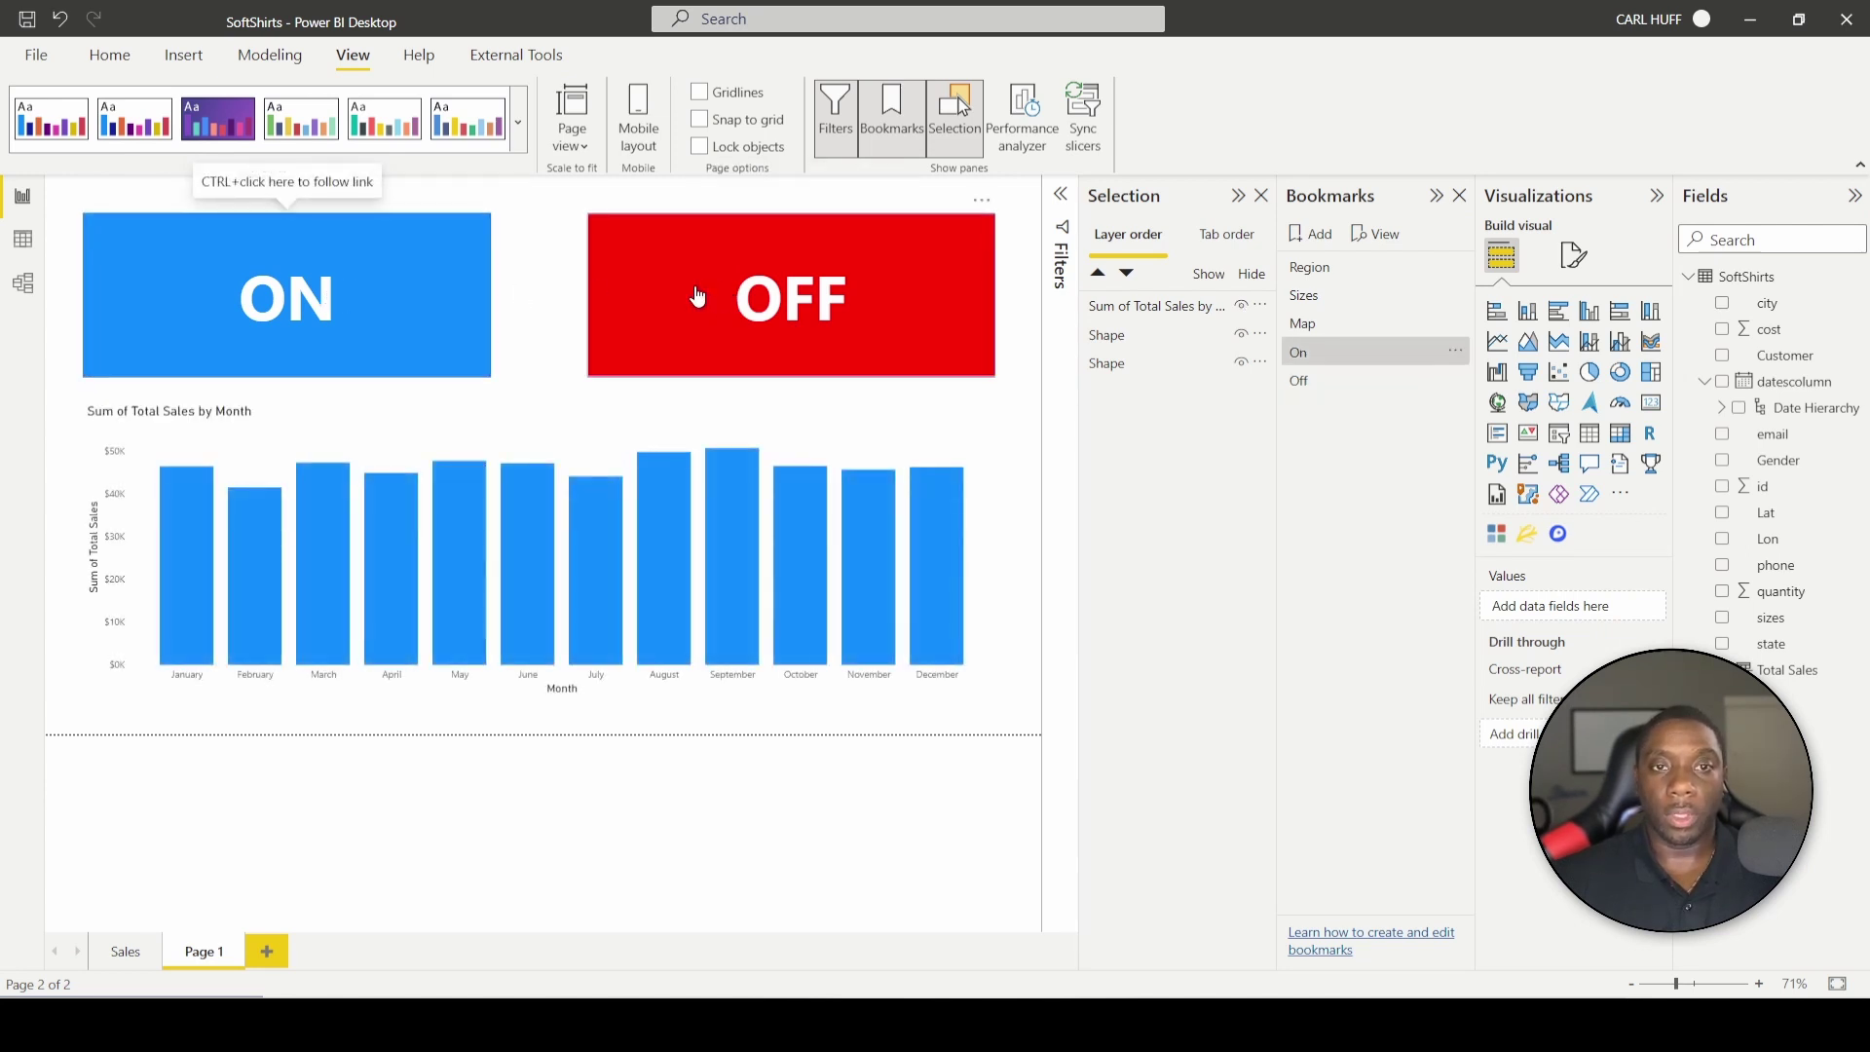
pyautogui.keyDown('ctrl'); pyautogui.click(735, 301); pyautogui.keyUp('ctrl')
pyautogui.keyDown('ctrl'); pyautogui.click(325, 301); pyautogui.keyUp('ctrl')
pyautogui.keyDown('ctrl'); pyautogui.click(631, 298); pyautogui.keyUp('ctrl')
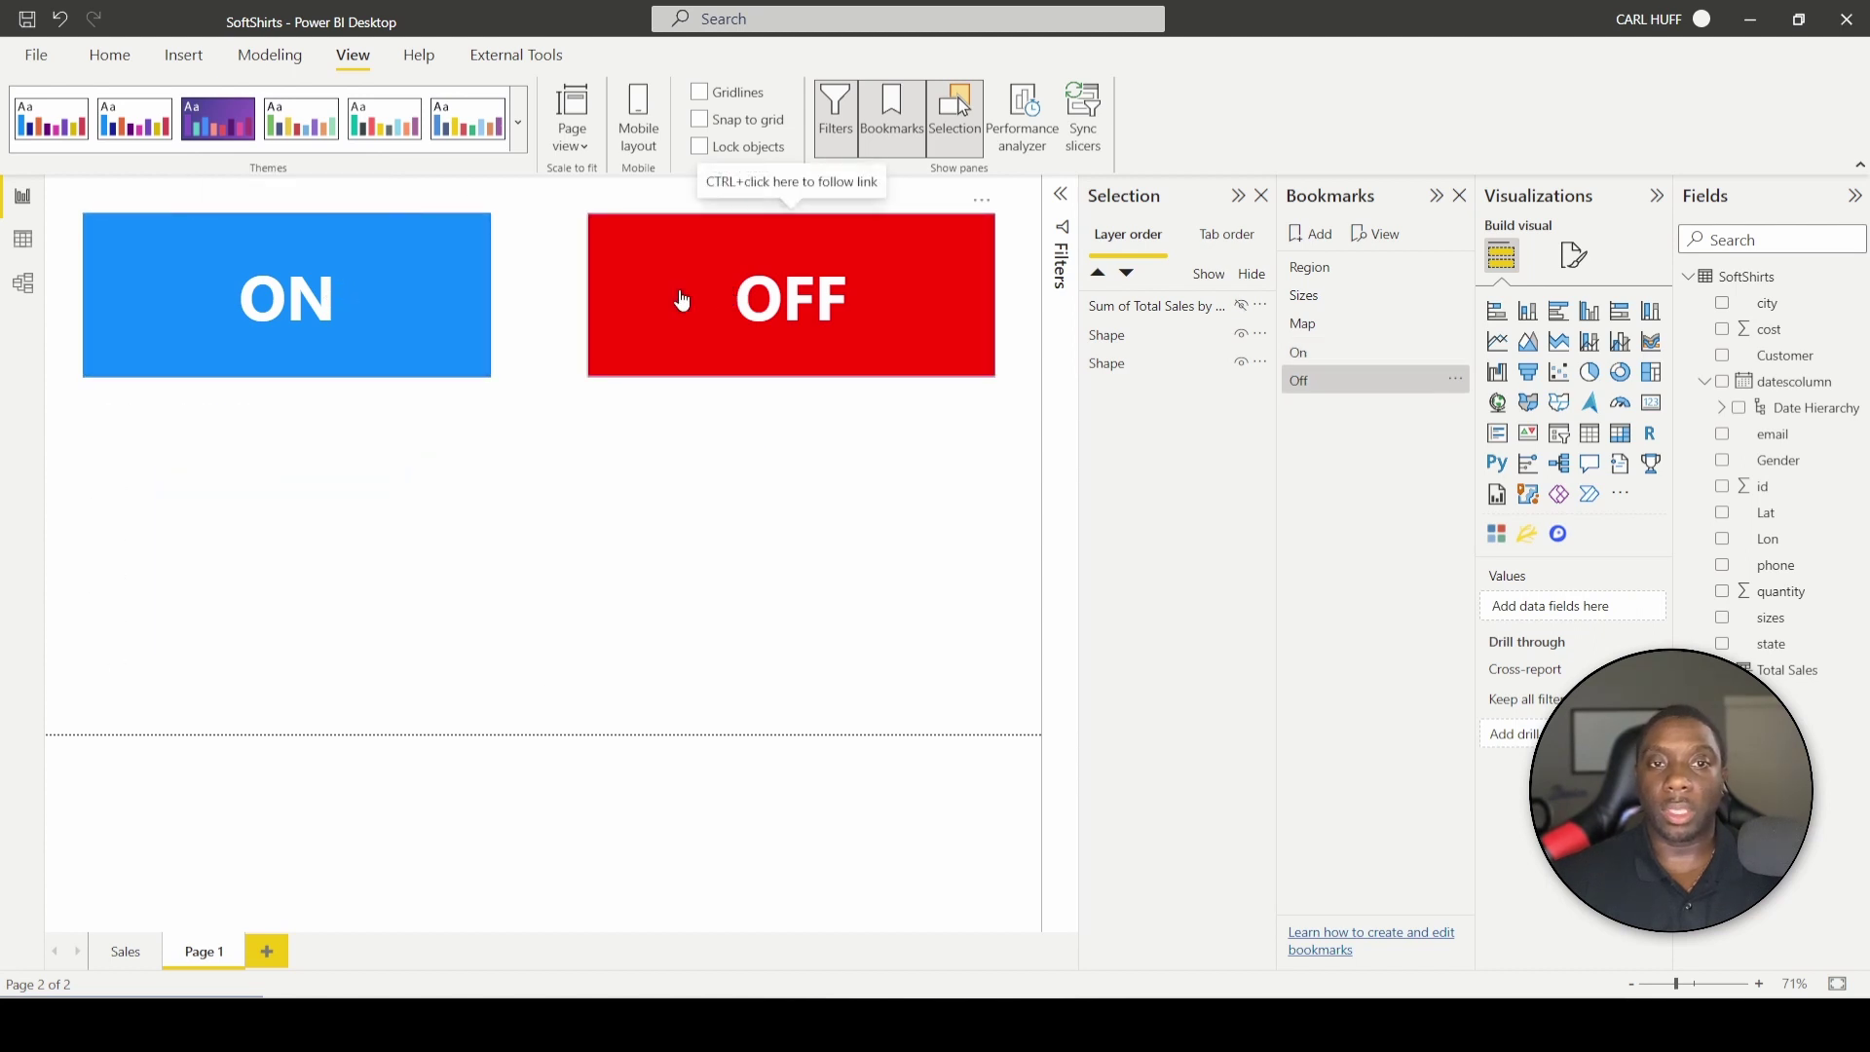
pyautogui.keyDown('ctrl'); pyautogui.click(292, 300); pyautogui.keyUp('ctrl')
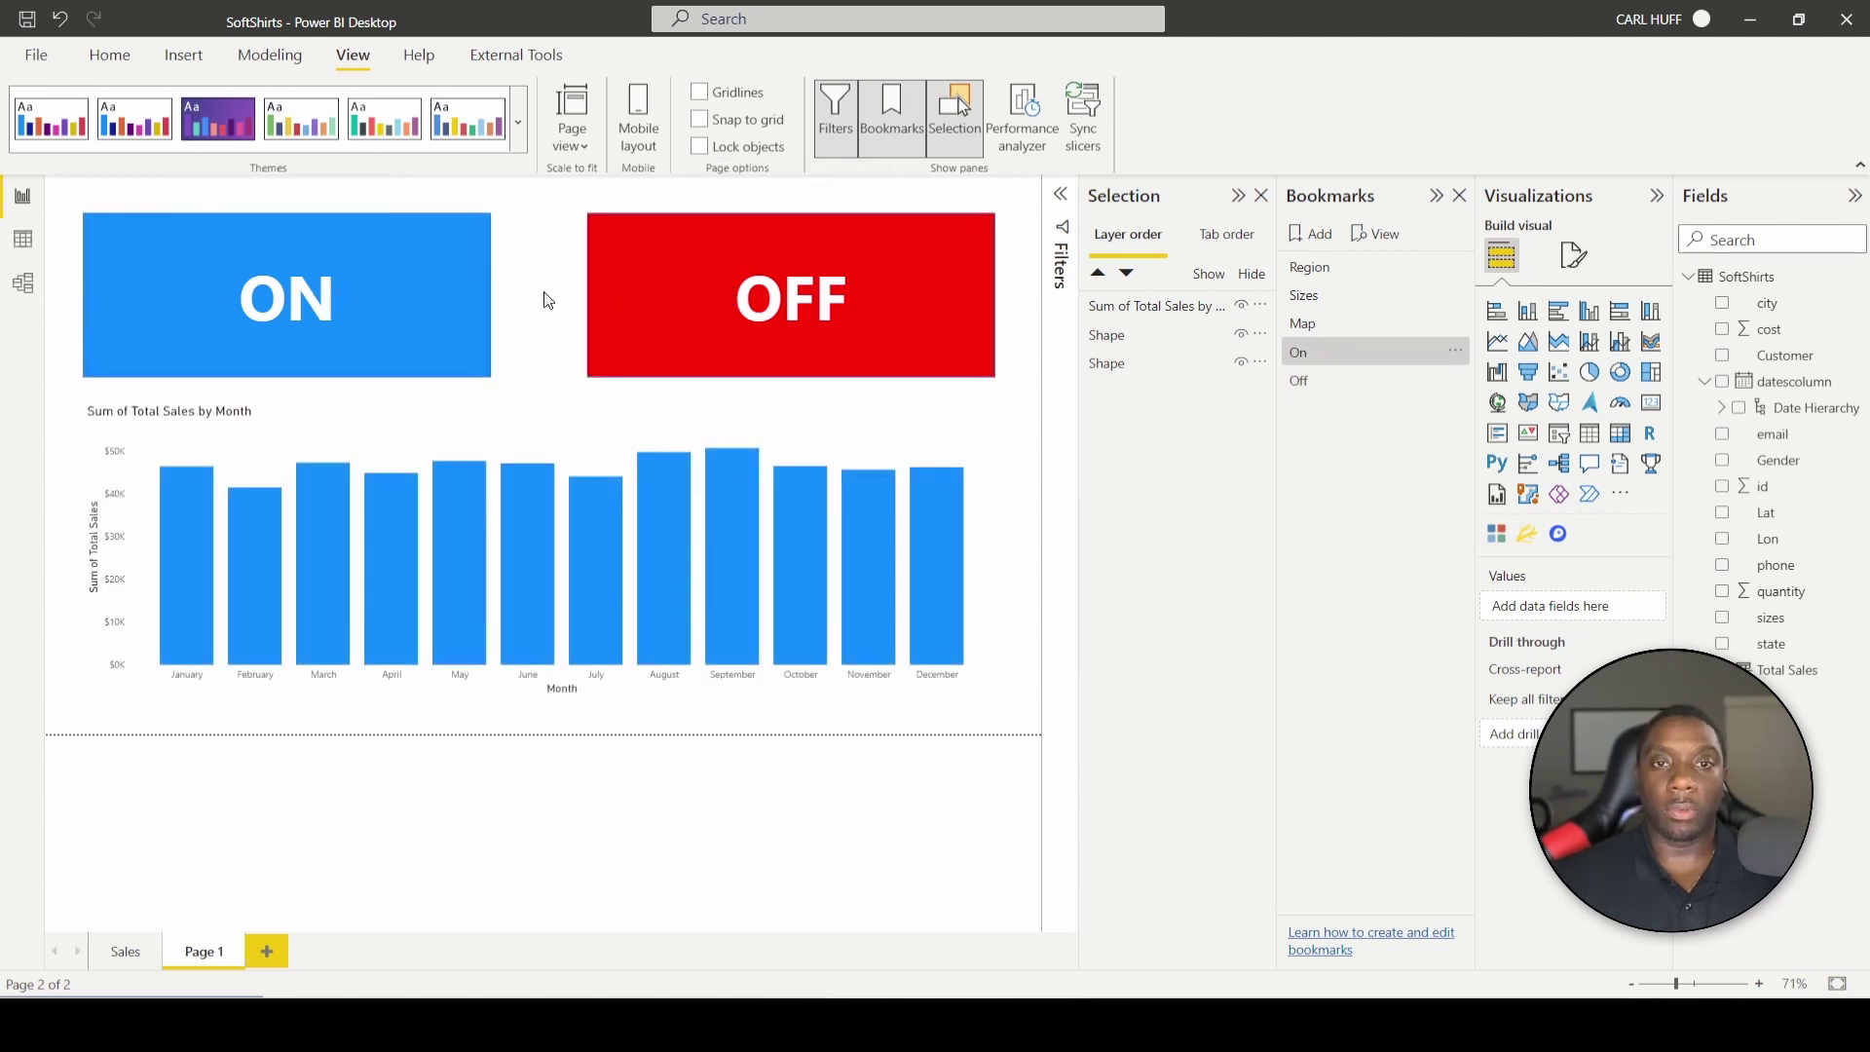